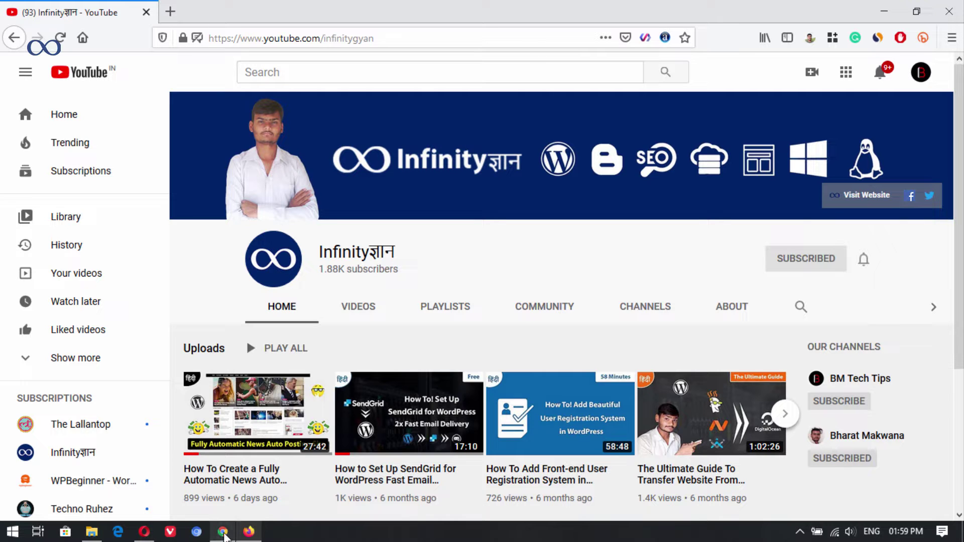
- Switch to Chrome and open the load balancer creation page in DigitalOcean
left_click(224, 532)
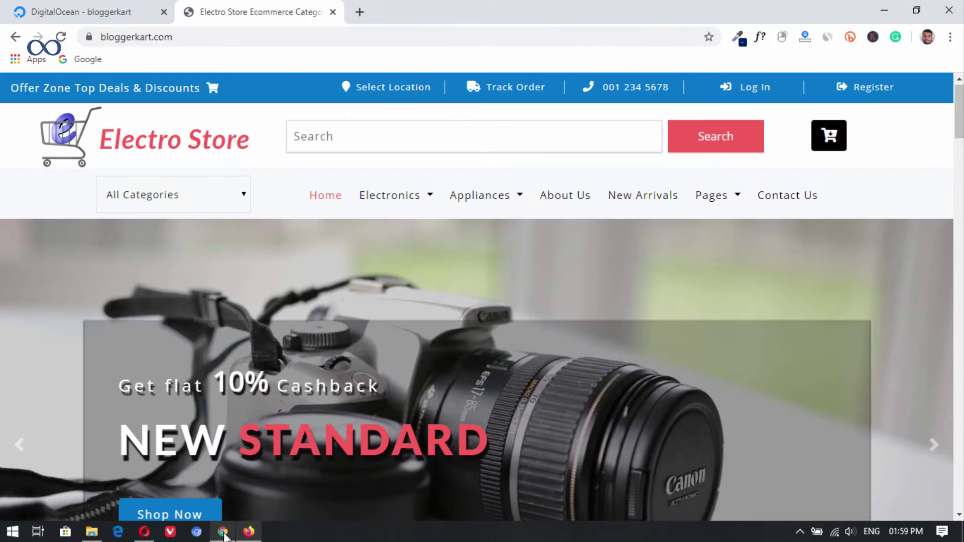
left_click(131, 6)
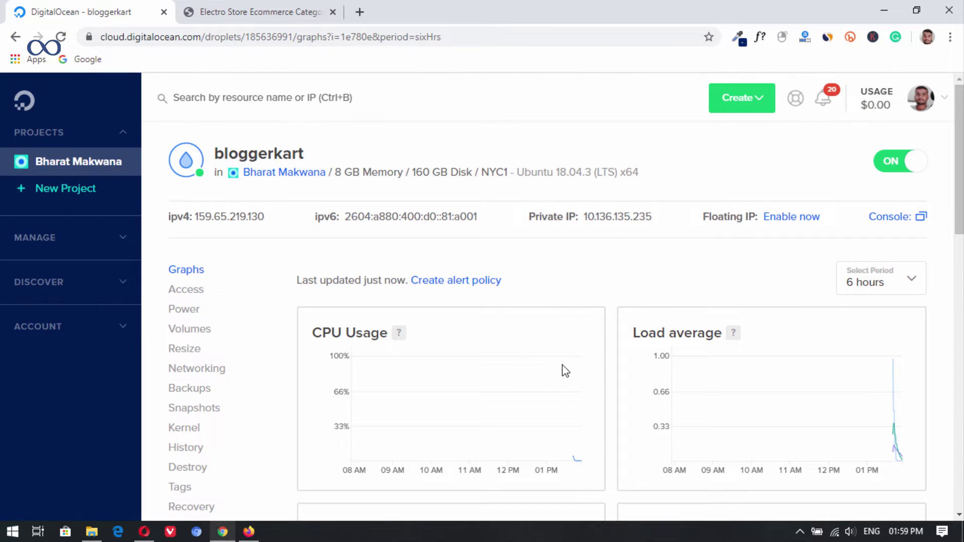
left_click(762, 103)
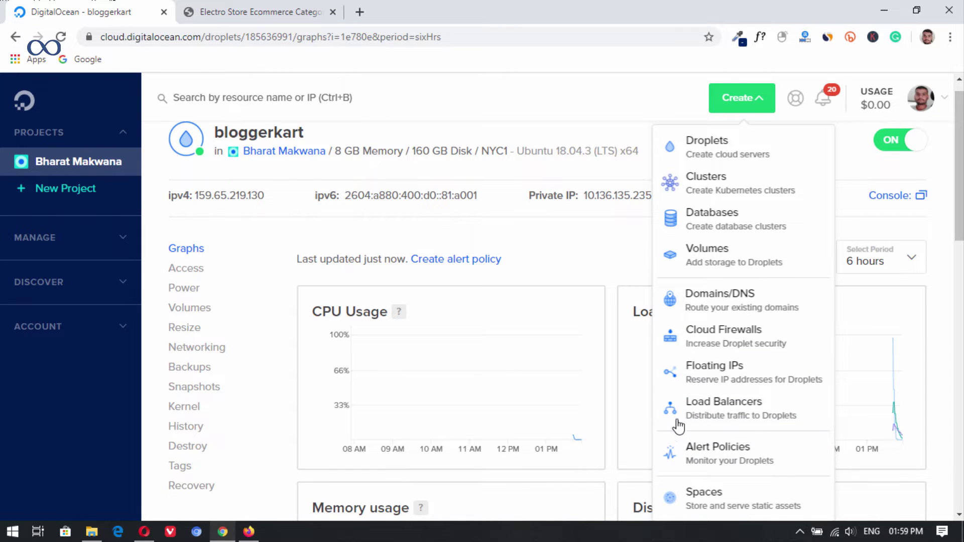
left_click(724, 403)
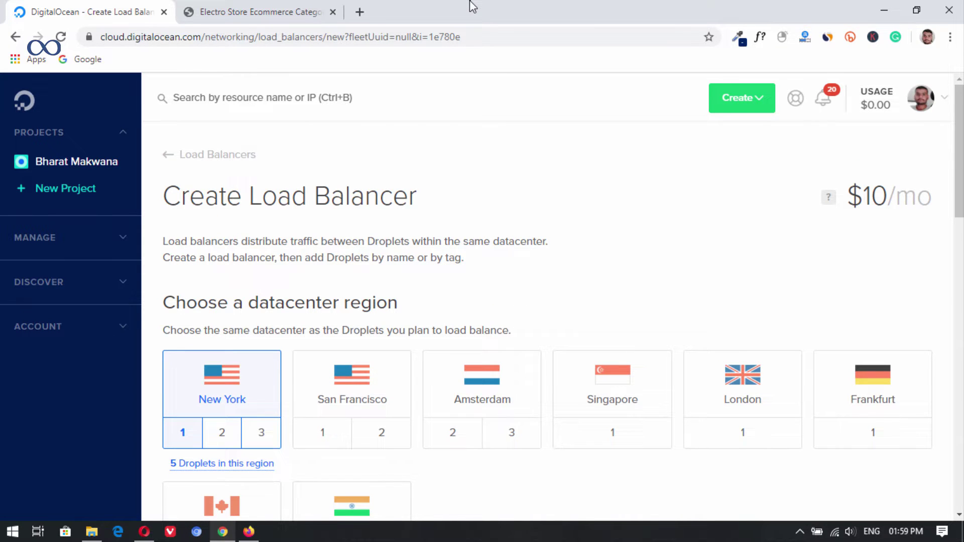
- Examine the bloggerkart.com home page, its address and its product listings
left_click(225, 5)
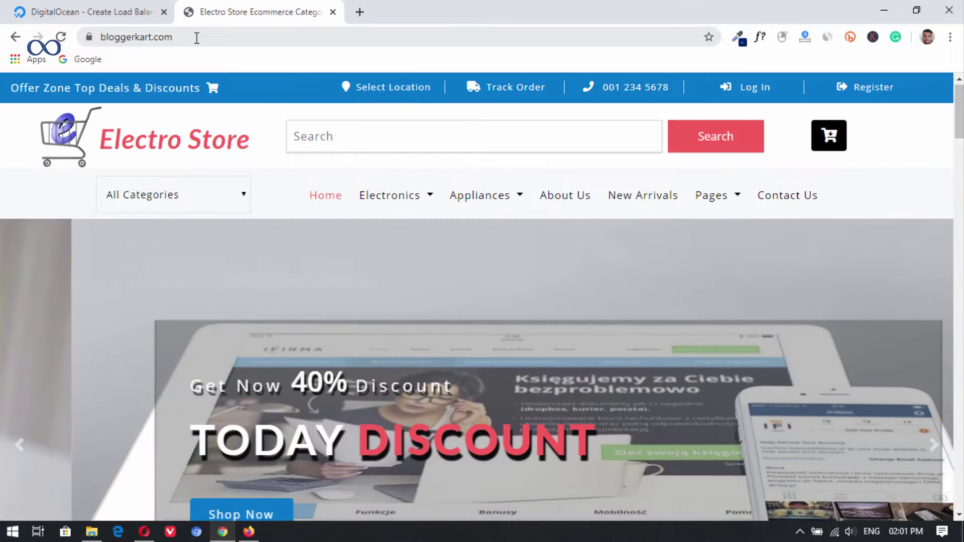
left_click(197, 37)
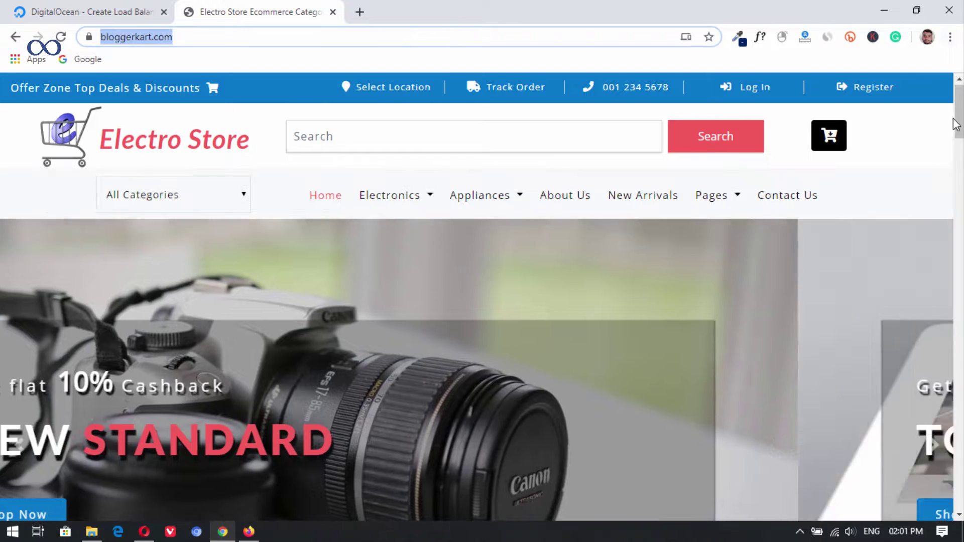
left_click_drag(959, 111, 945, 78)
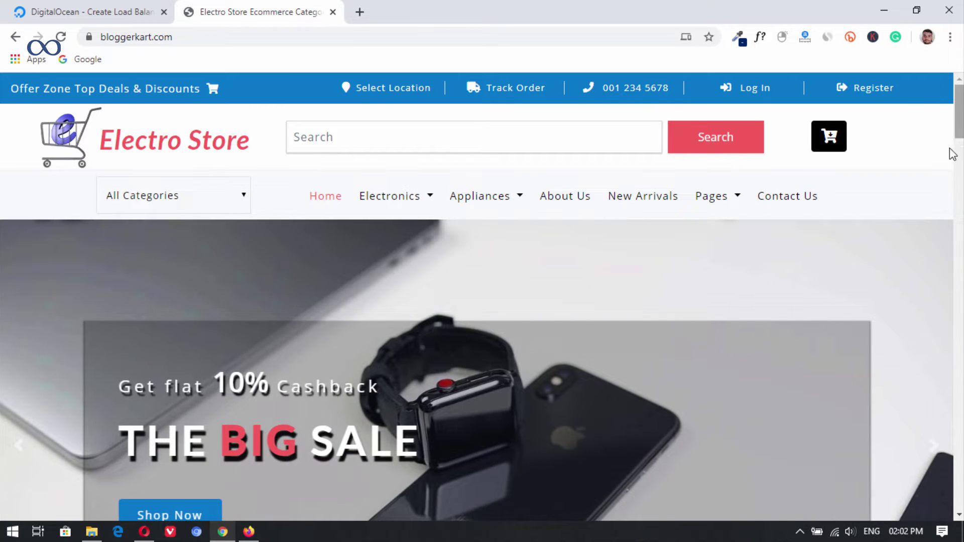
scroll(943, 254, "down", 5)
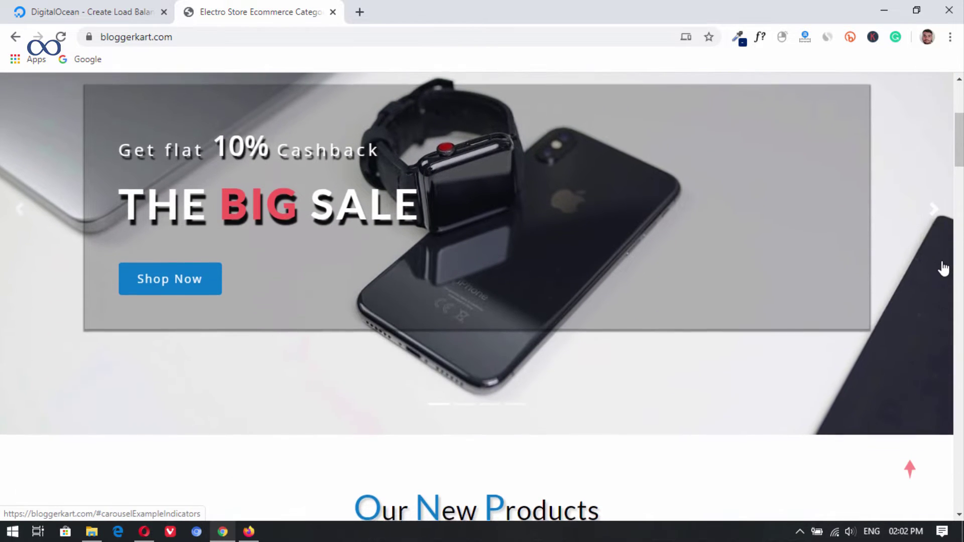
left_click_drag(960, 141, 960, 217)
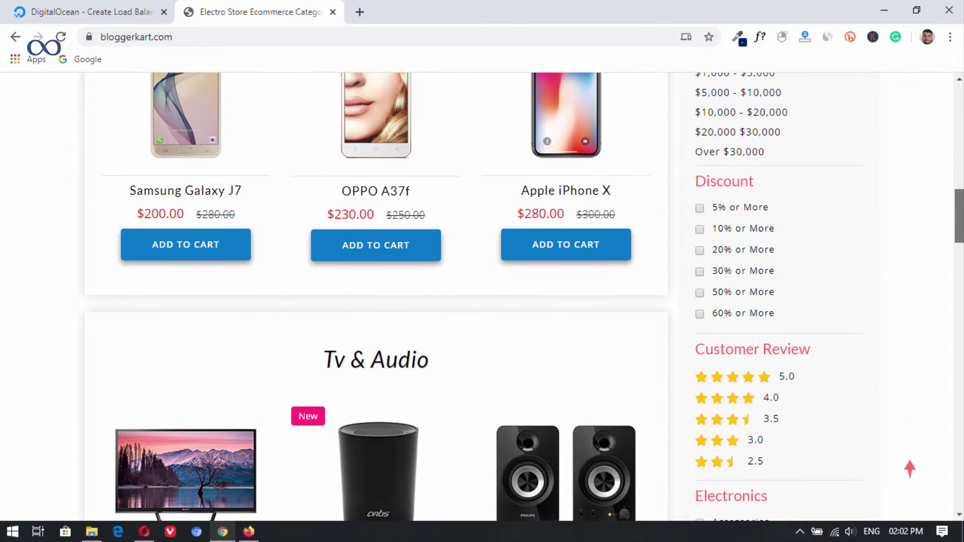
scroll(578, 226, "up", 3)
mouse_move(599, 213)
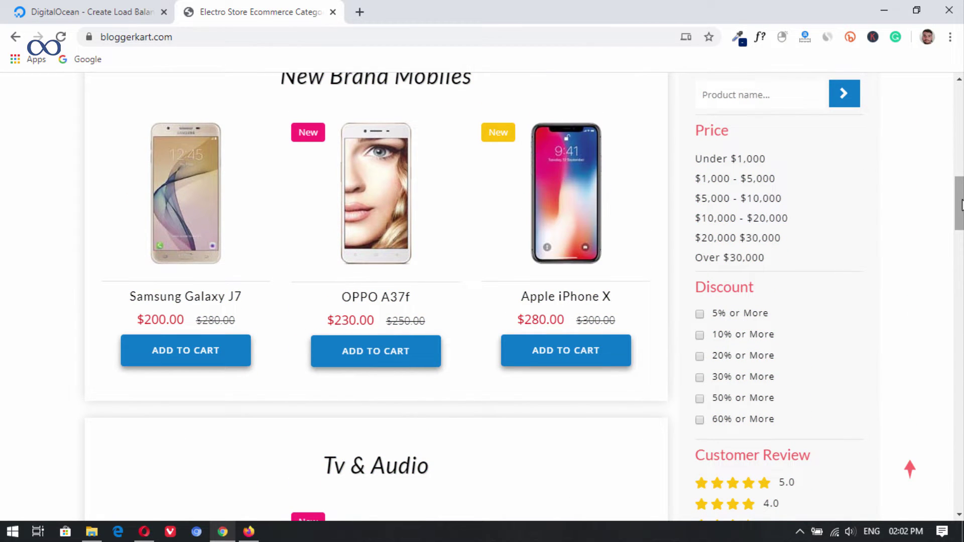
left_click_drag(960, 204, 960, 112)
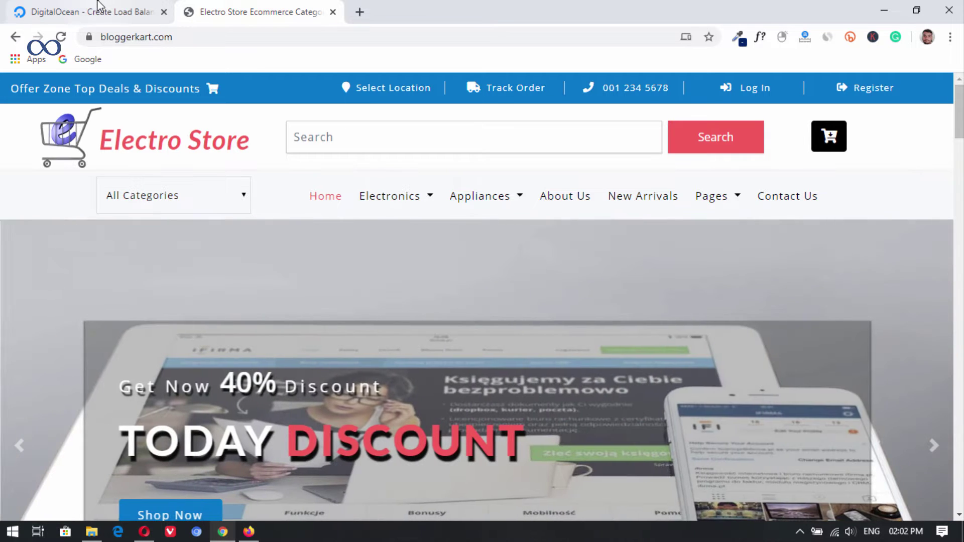
- Return to the DigitalOcean project's resources and open the bloggerkart Droplet's details
left_click(98, 8)
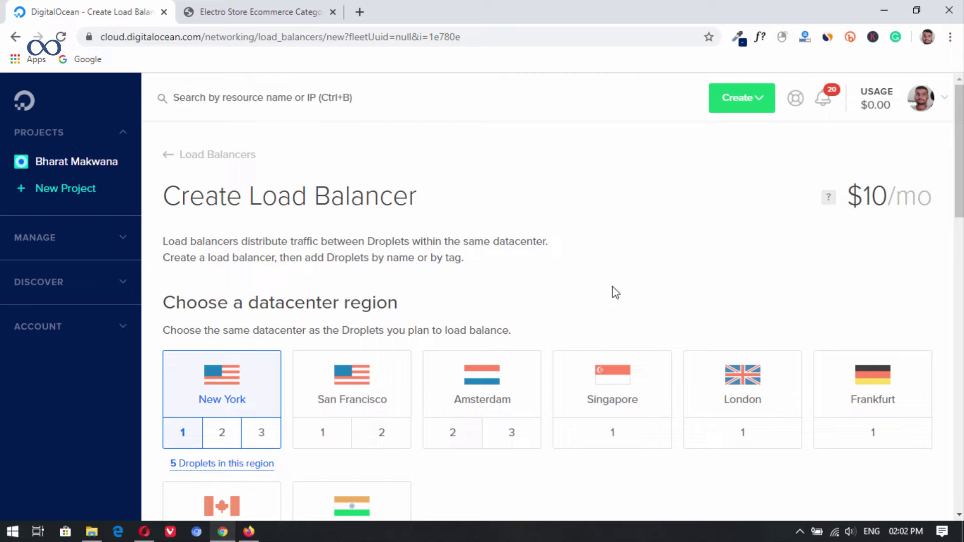
left_click(261, 7)
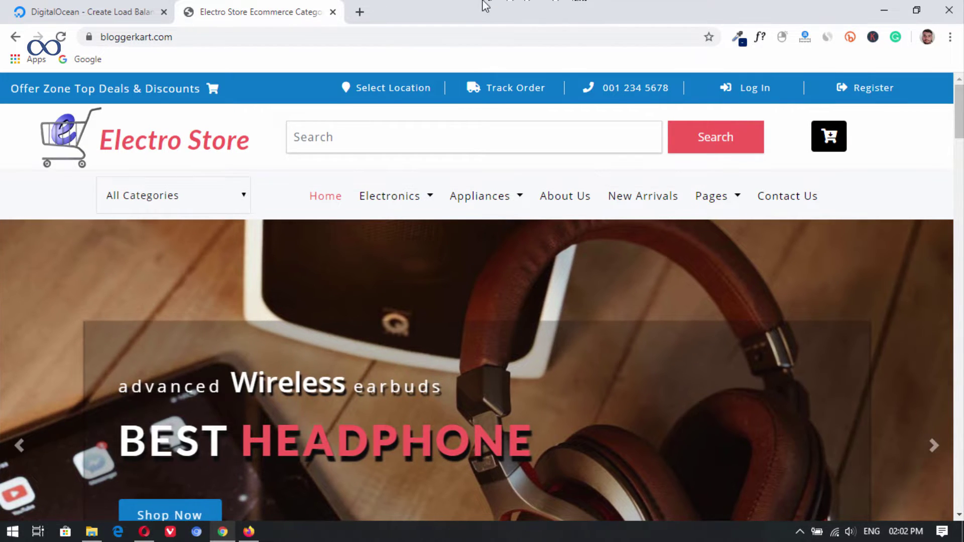
left_click(126, 9)
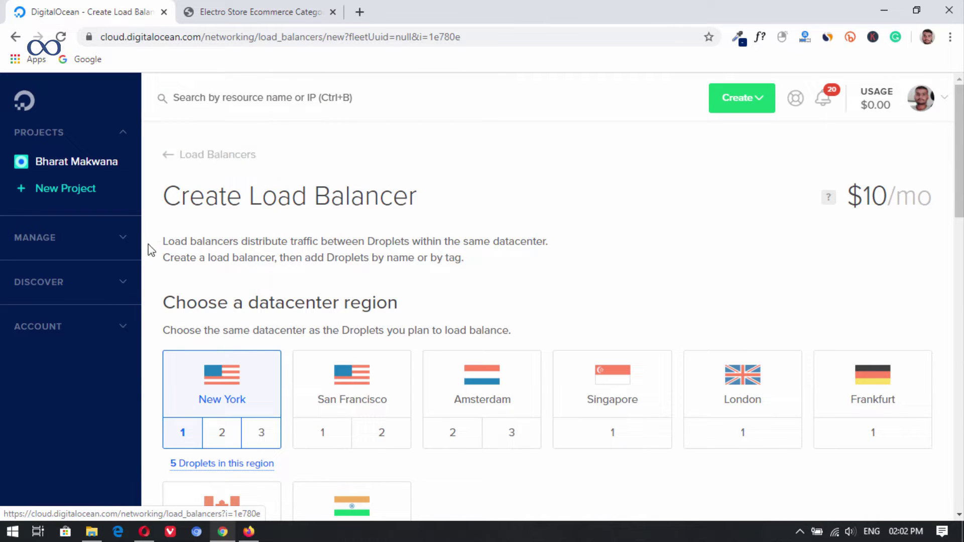
left_click(22, 101)
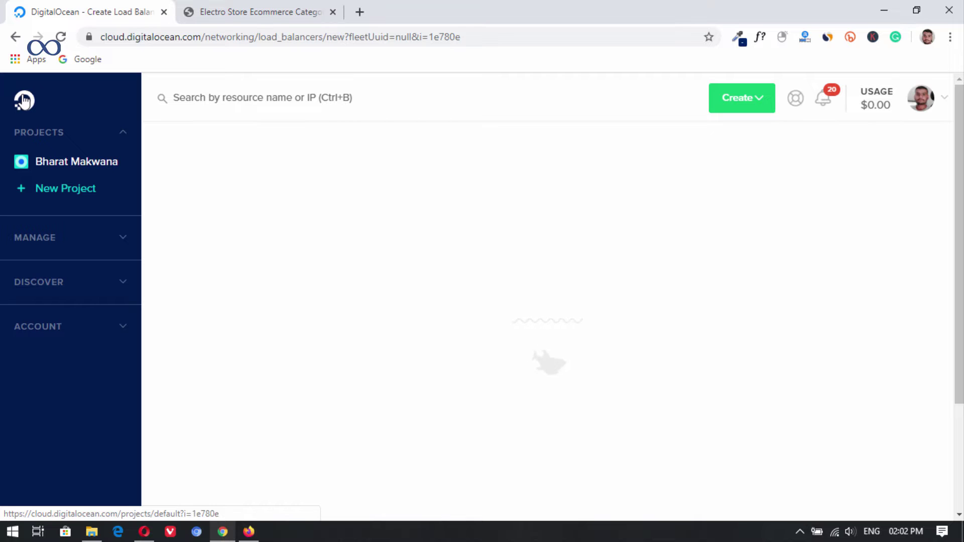
left_click(252, 11)
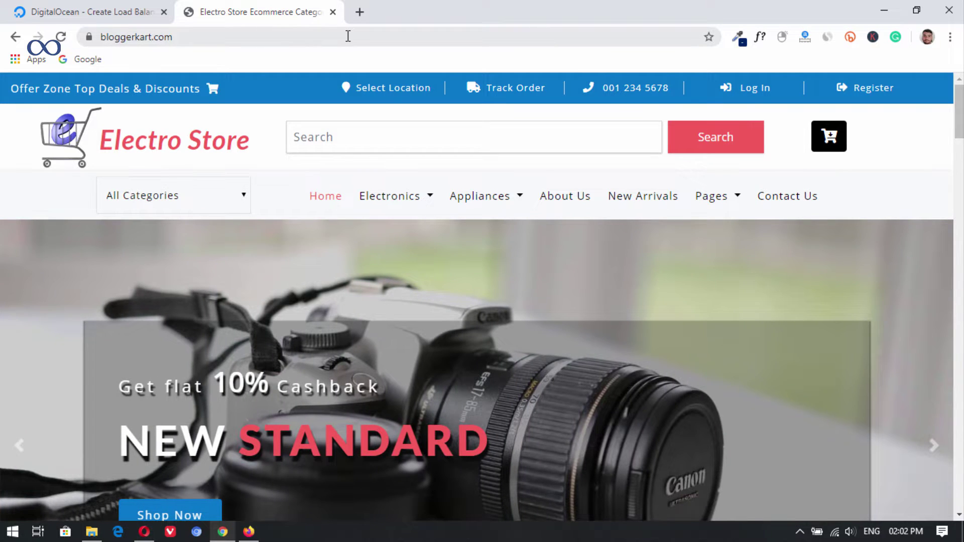
left_click(99, 6)
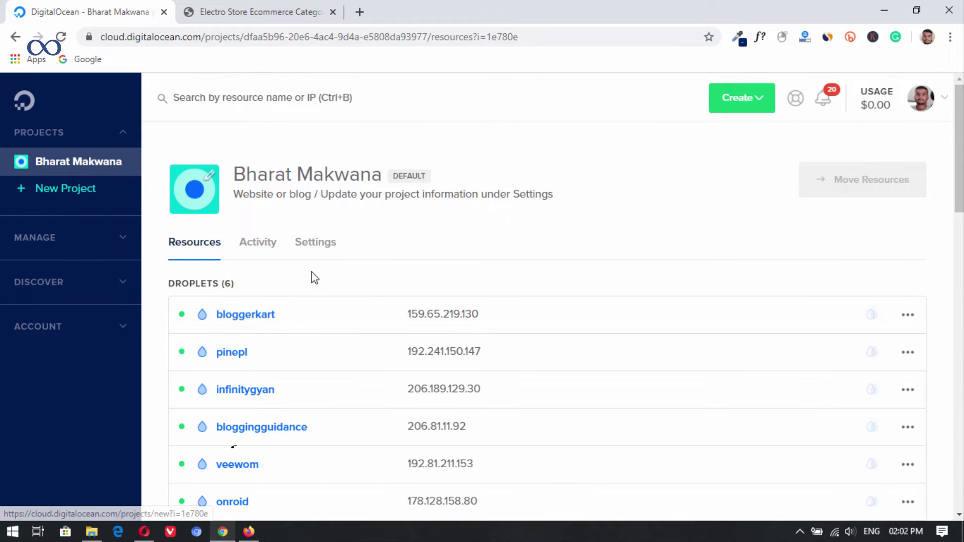
left_click(259, 315)
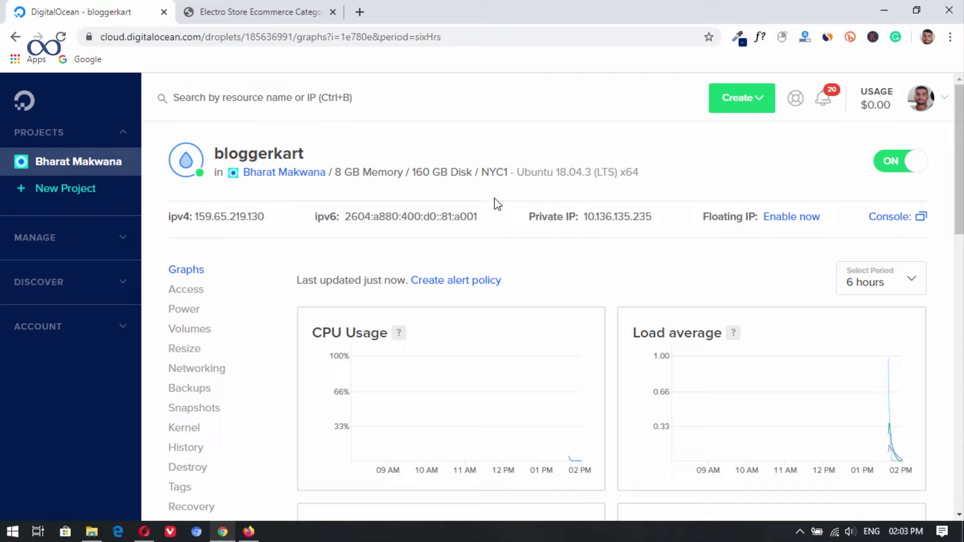
- Check the bloggerkart.com store page, and switch to Opera to view the site in the Cloudflare account
left_click(275, 9)
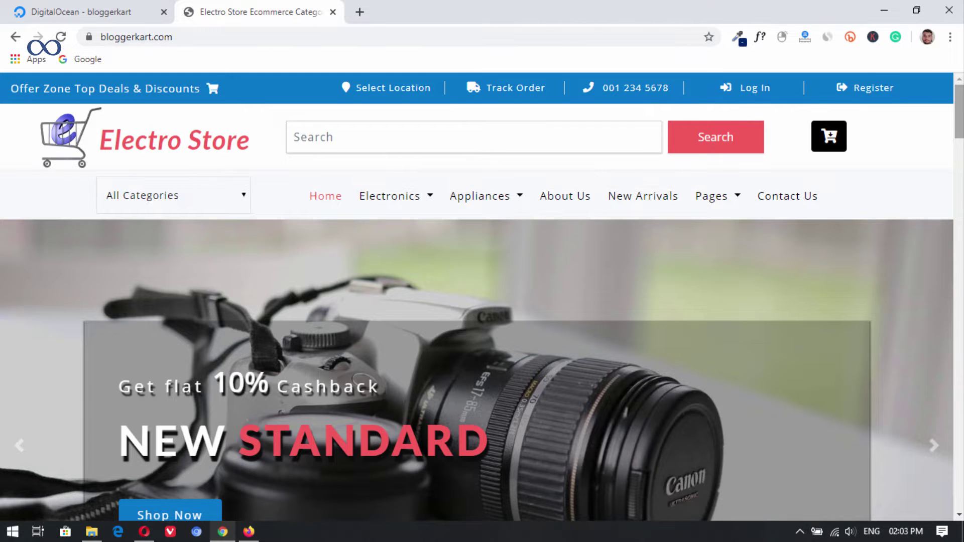
left_click_drag(959, 112, 112, 6)
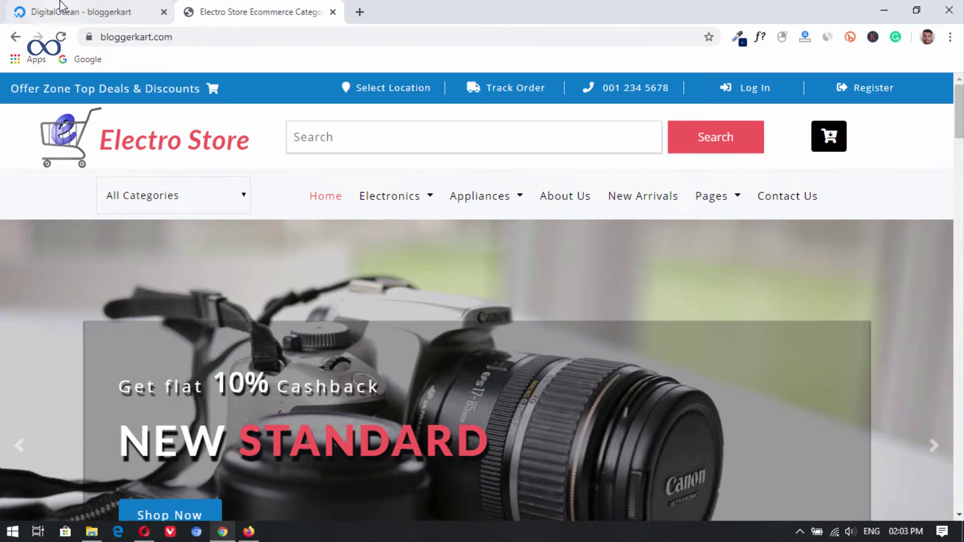
left_click(150, 533)
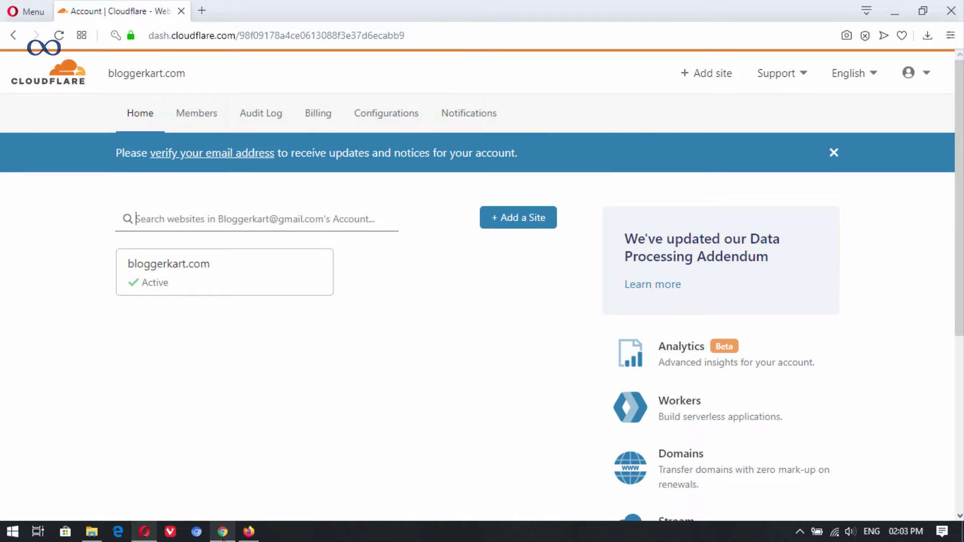
- Switch back to DigitalOcean in Chrome and start creating a new Droplet
left_click(223, 532)
left_click(111, 6)
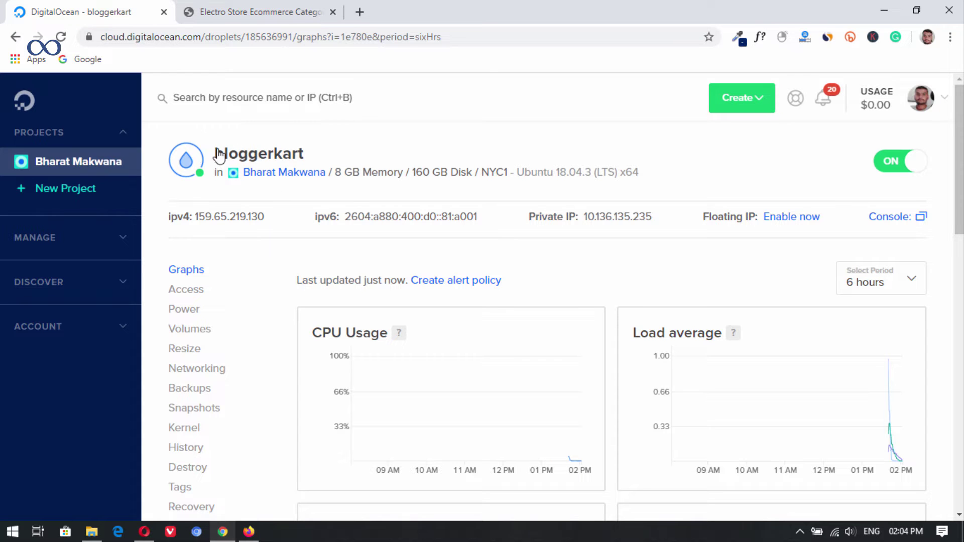
left_click(25, 104)
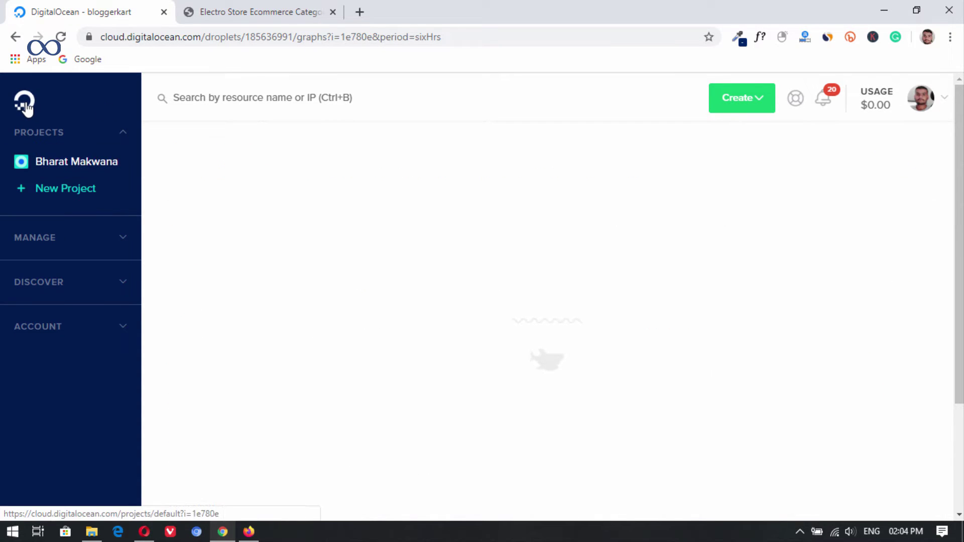
left_click(762, 104)
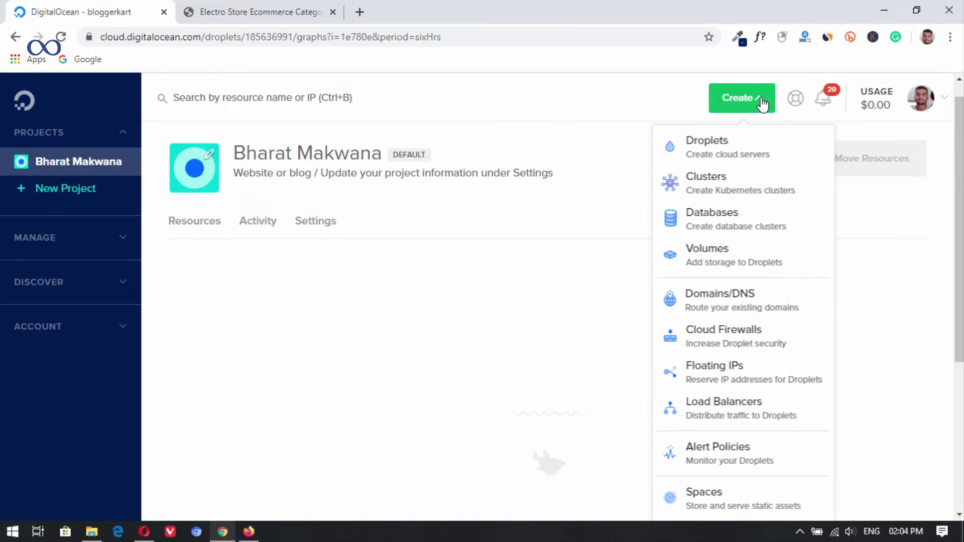
left_click(718, 155)
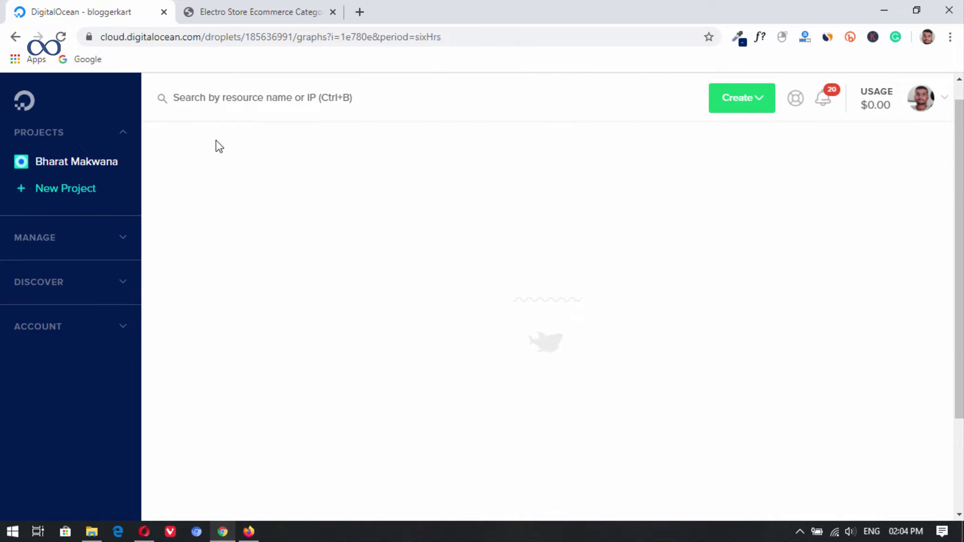
left_click(255, 5)
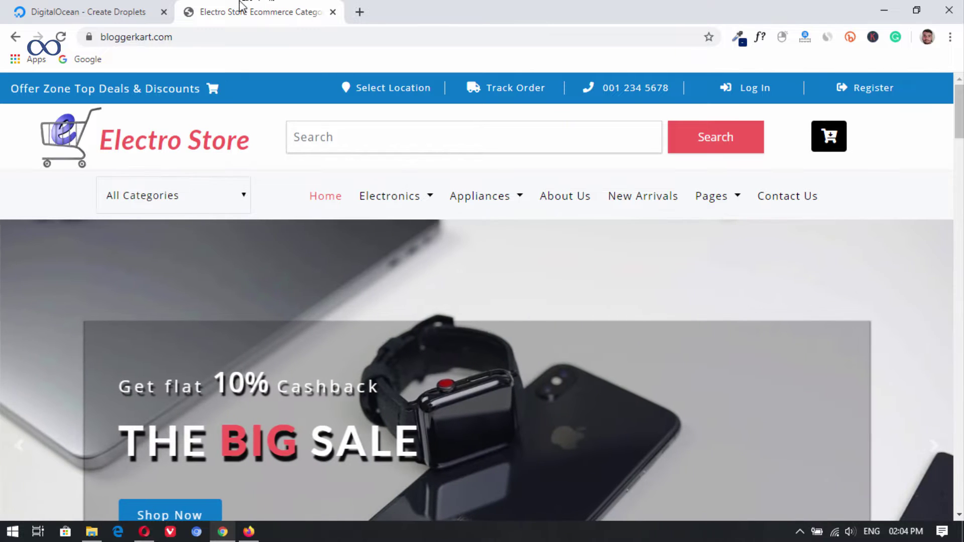
left_click(115, 10)
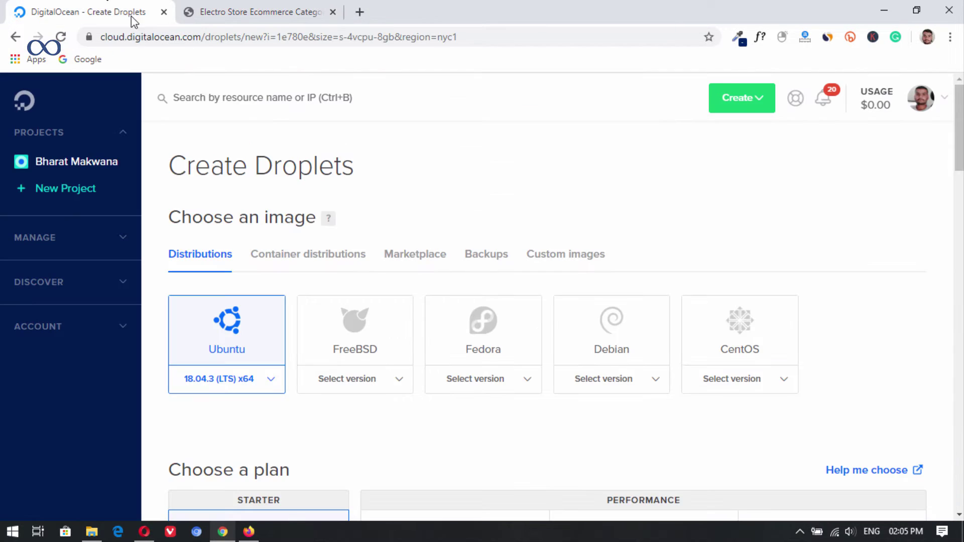
- Compare the Standard Droplet plans and select the $40/mo plan with 8 GB, 4 CPUs and a 160 GB SSD disk
scroll(394, 407, "down", 3)
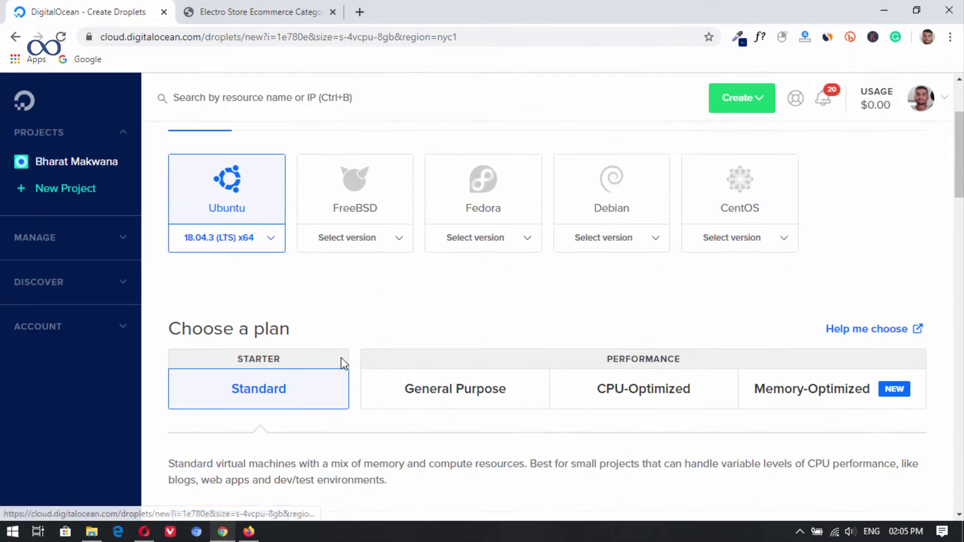
scroll(444, 318, "down", 5)
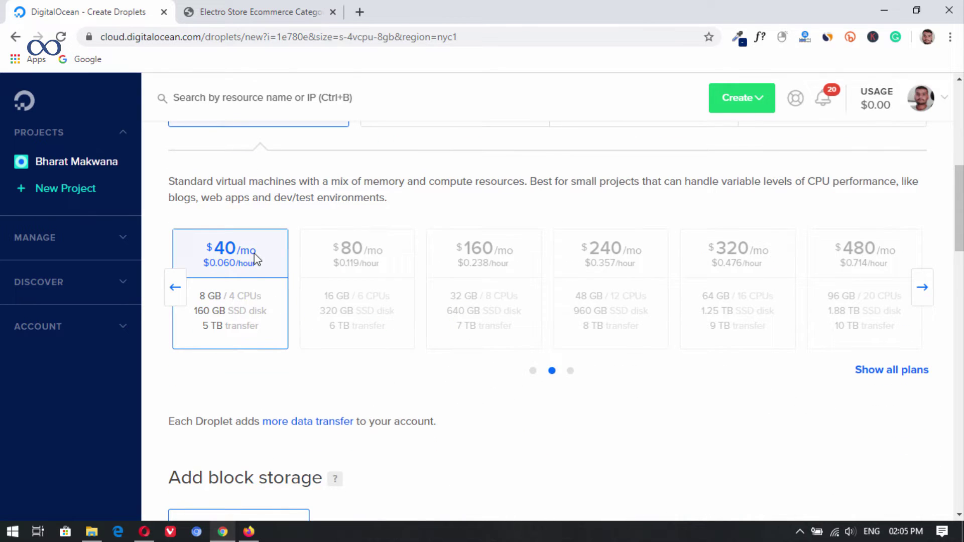
scroll(365, 359, "down", 1)
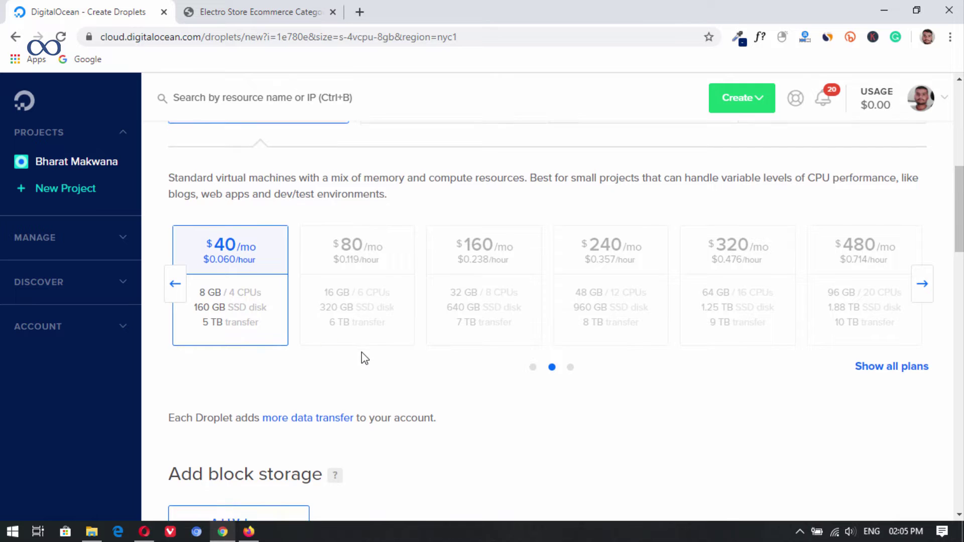
scroll(366, 359, "down", 4)
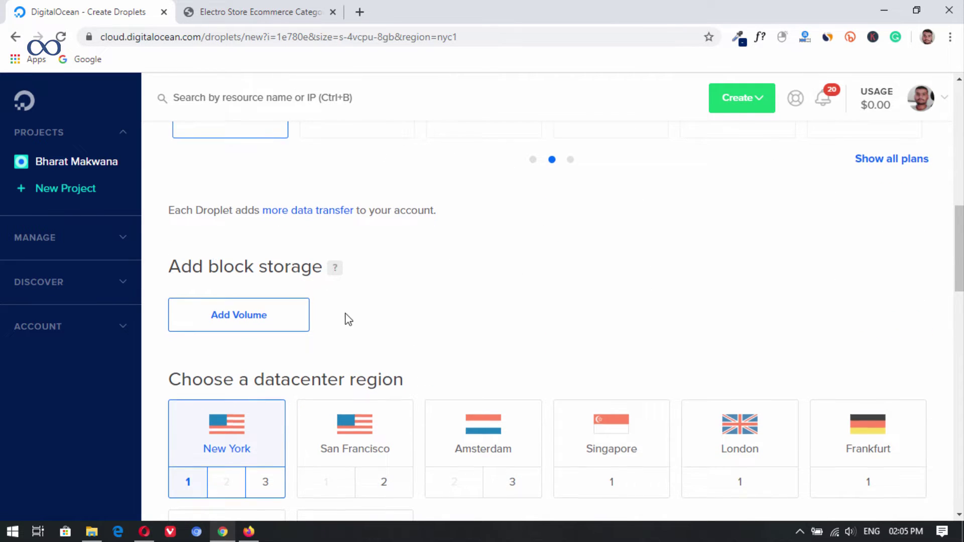
scroll(345, 319, "up", 4)
left_click(177, 288)
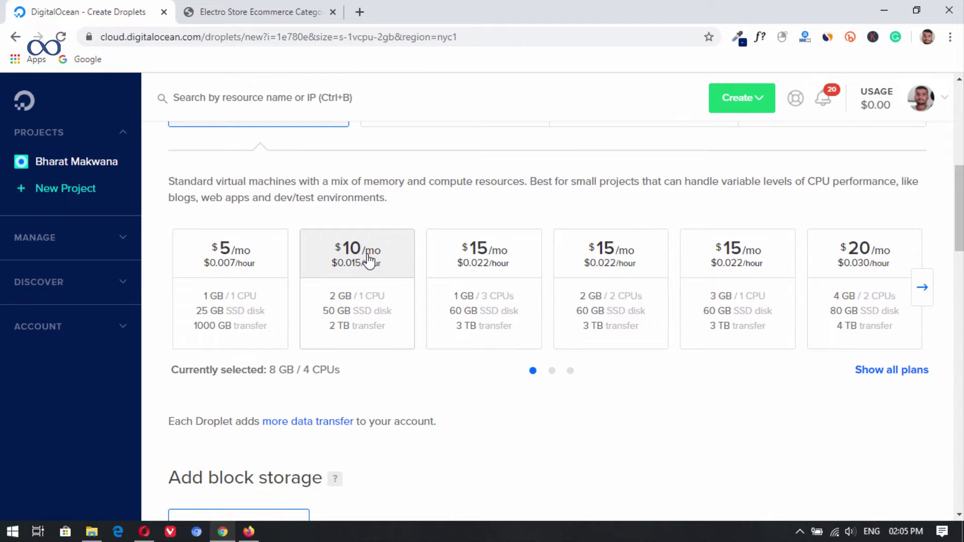
left_click(369, 260)
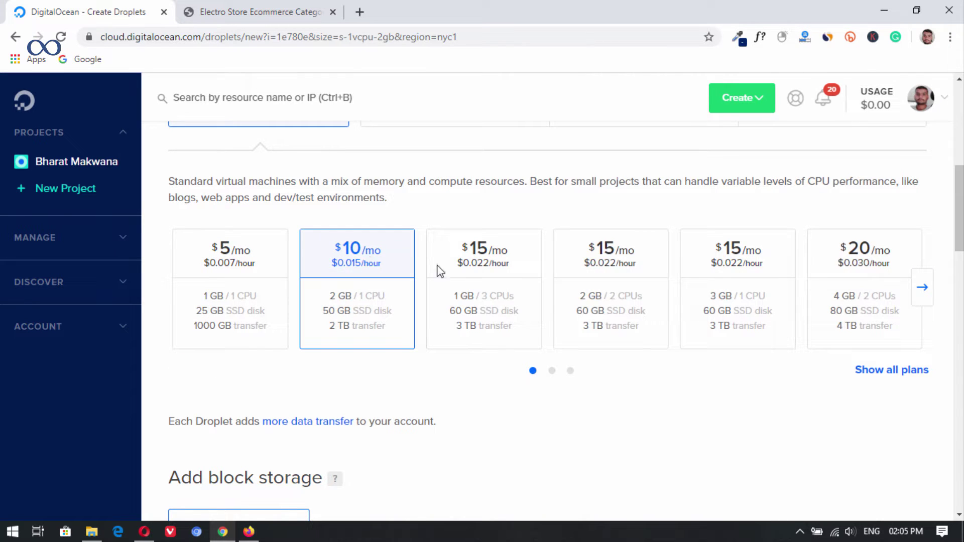
left_click(859, 267)
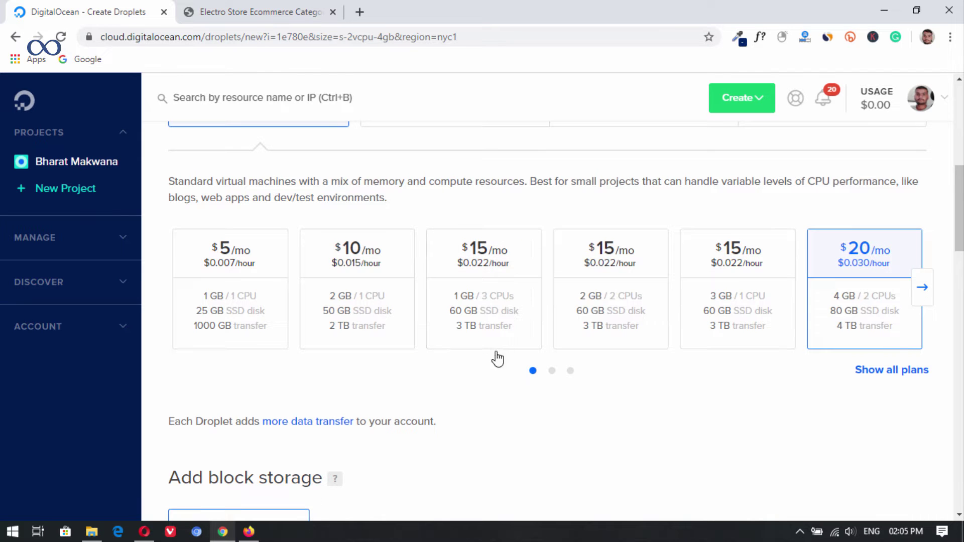
left_click(921, 291)
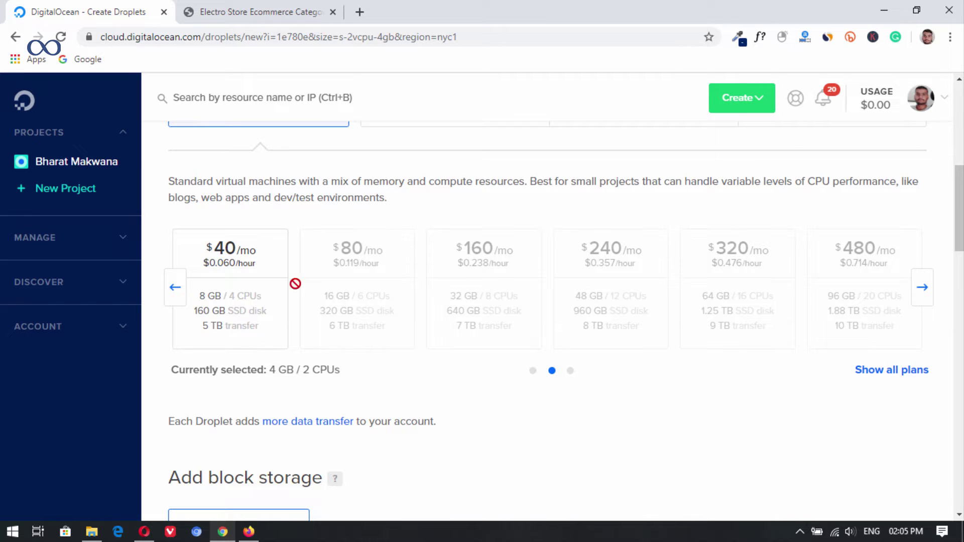
left_click(239, 265)
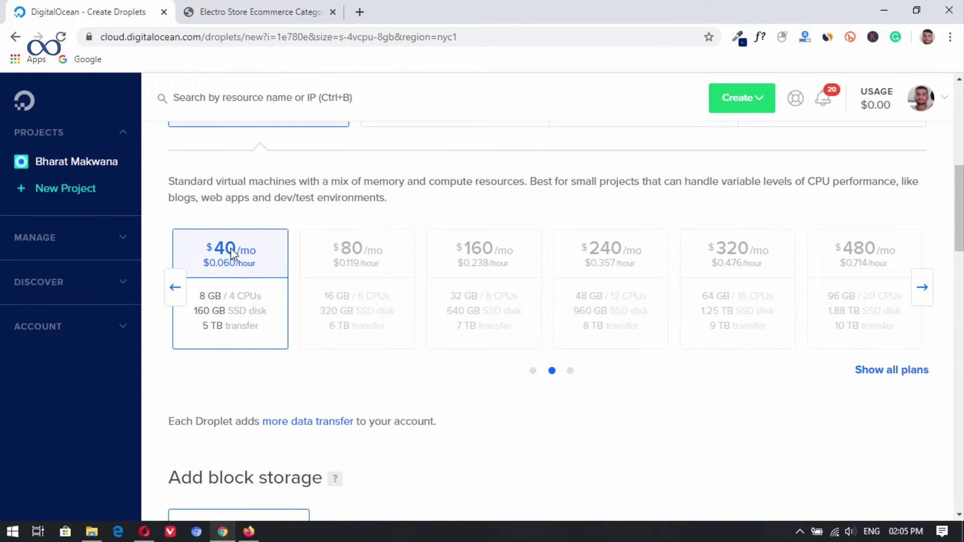
- Enable private networking, IPv6 and monitoring in the new Droplet's additional options
scroll(321, 323, "down", 9)
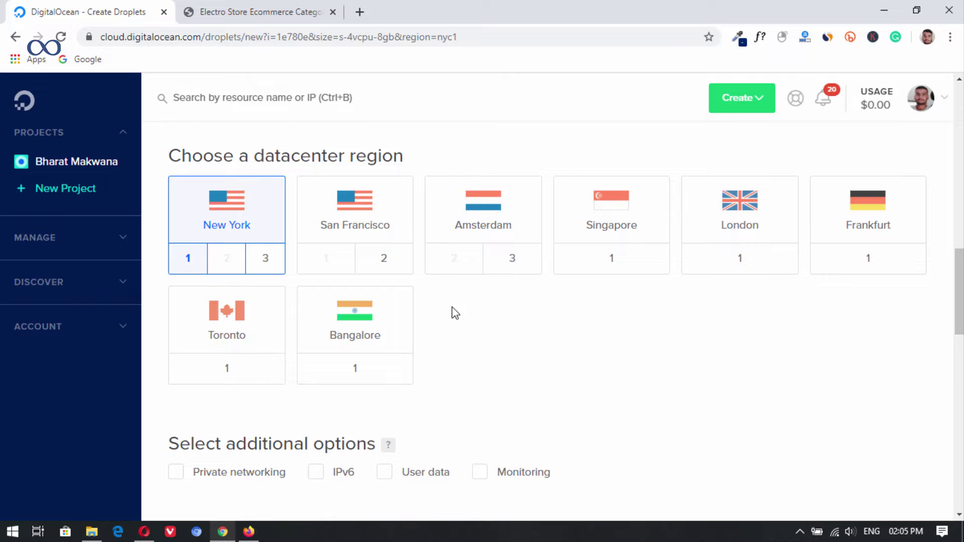
scroll(465, 283, "down", 2)
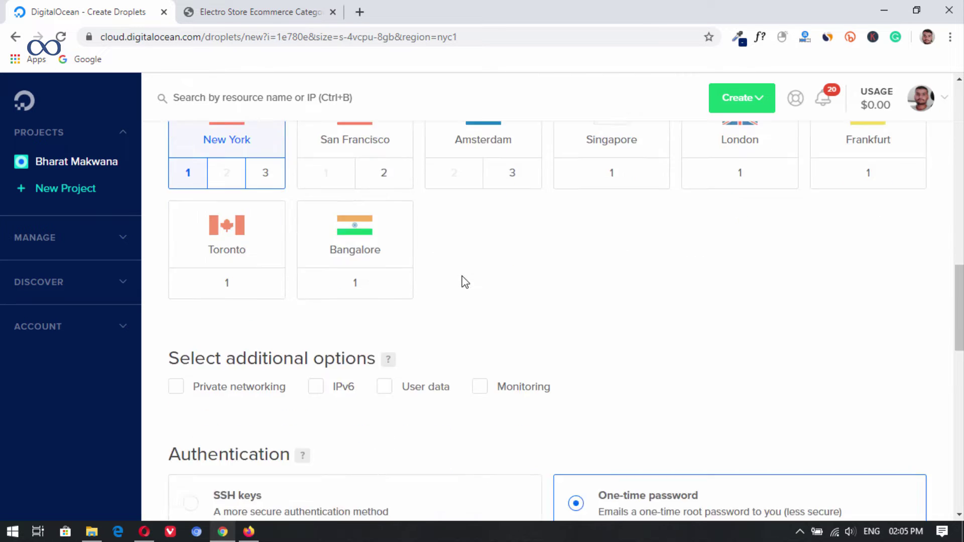
scroll(465, 283, "down", 4)
left_click(176, 195)
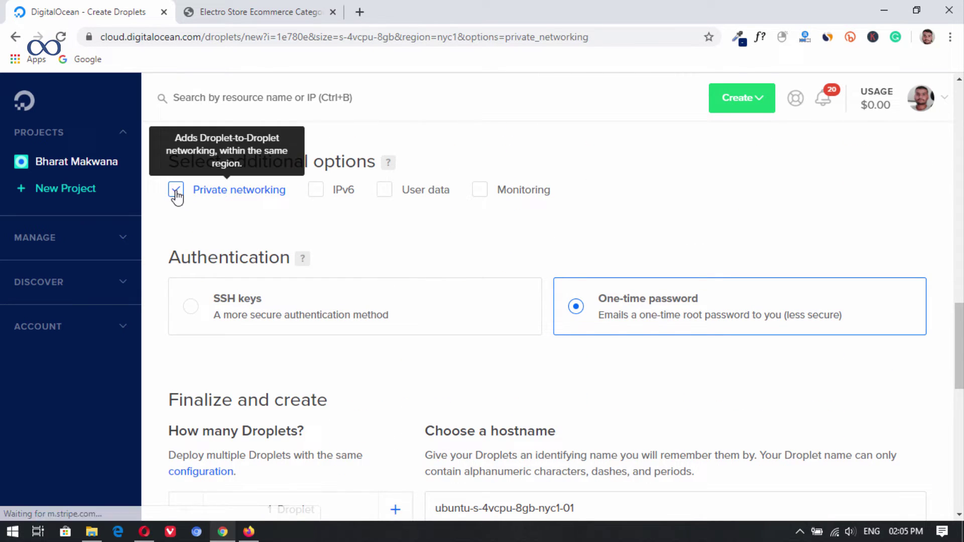
left_click(344, 201)
left_click(477, 194)
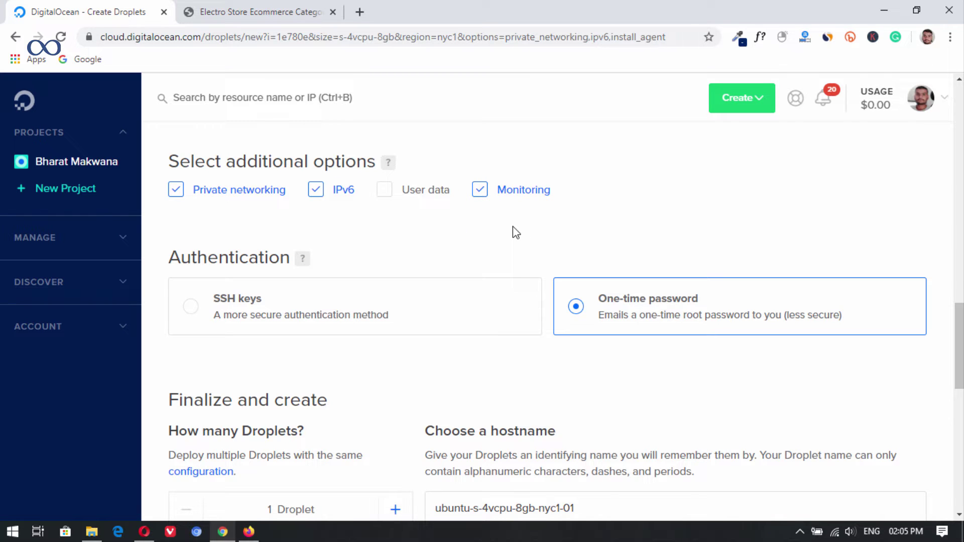
- Set the Droplet's hostname to bloggerkart-1 and create the Droplet
scroll(508, 229, "down", 6)
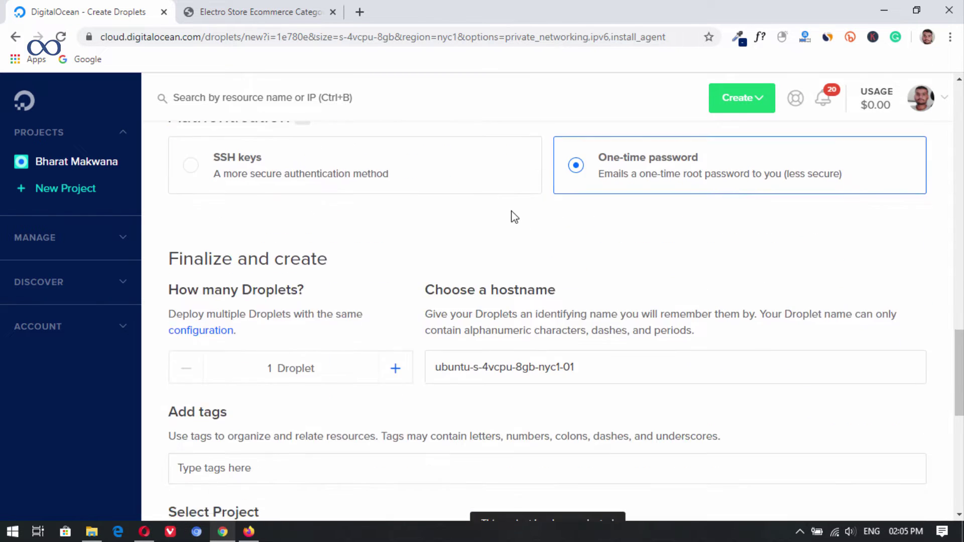
left_click_drag(608, 226, 258, 226)
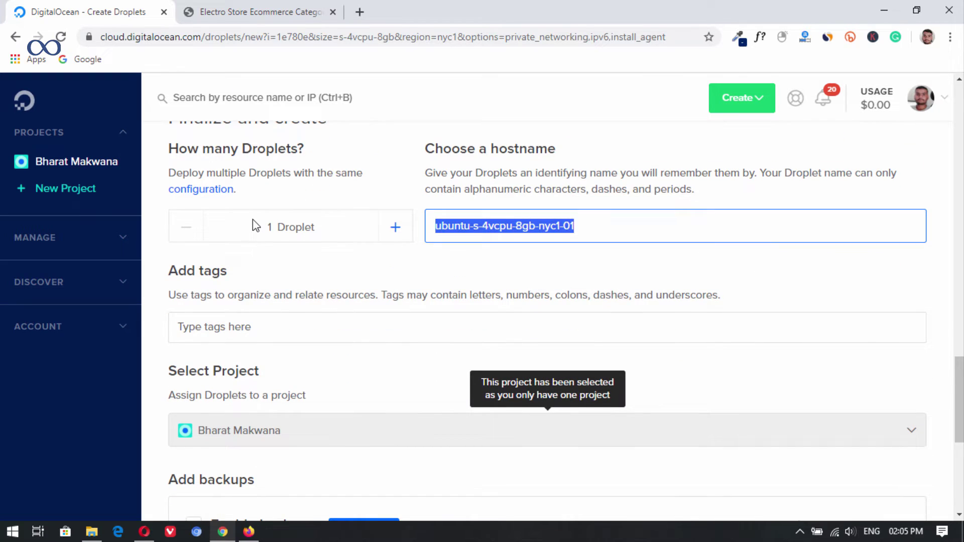
type("bloggerkart-1")
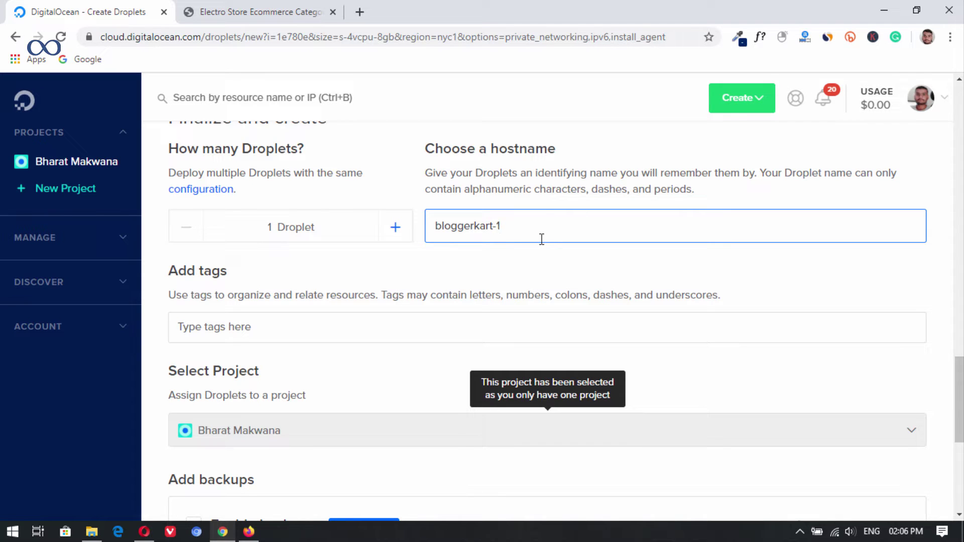
scroll(534, 280, "down", 5)
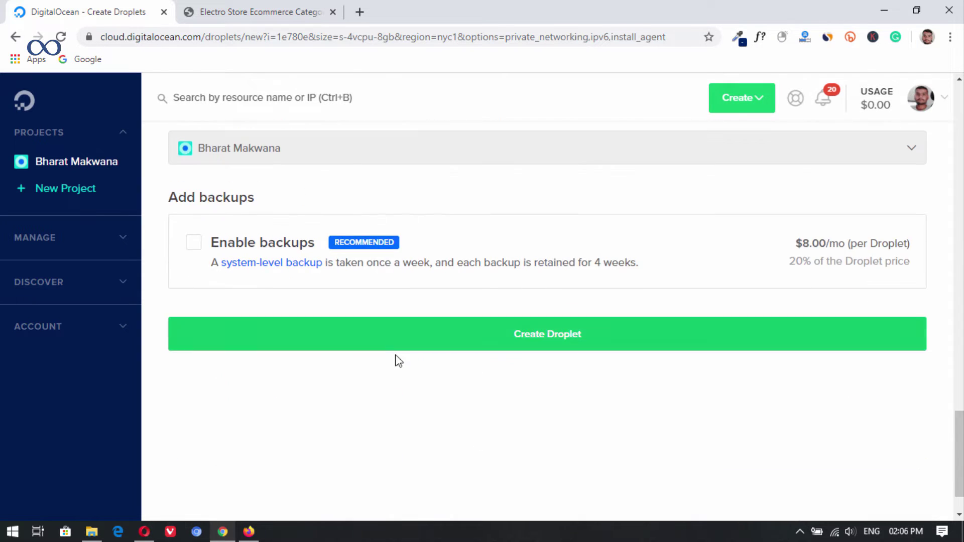
left_click(536, 347)
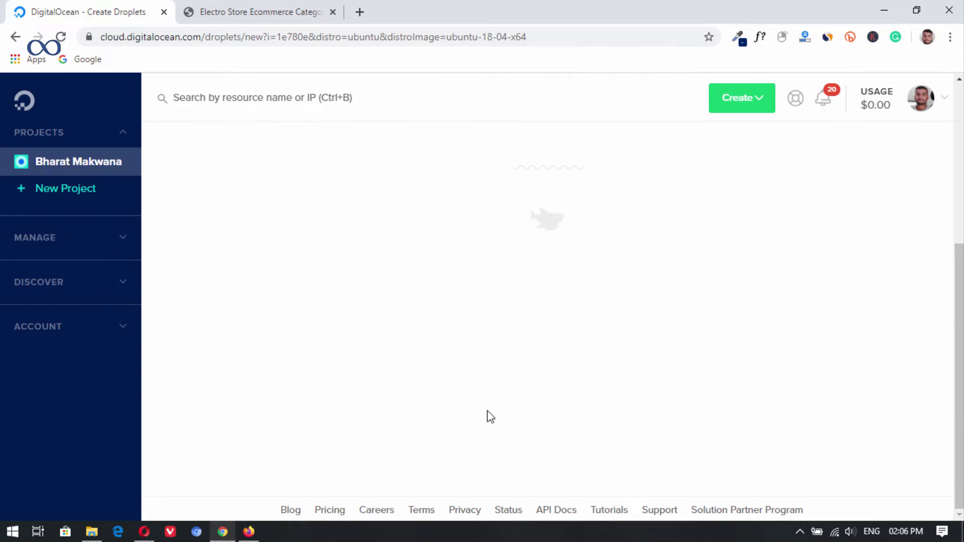
- Go to Gmail in a new browser tab and open the DigitalOcean message about the bloggerkart-1 Droplet
left_click(362, 14)
left_click_drag(362, 14, 55, 11)
type("google.com")
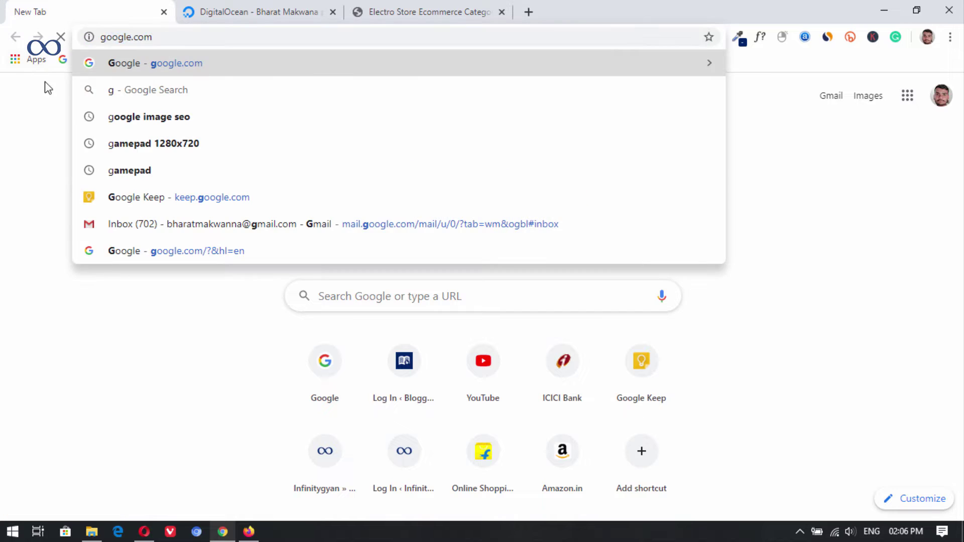
key("Return")
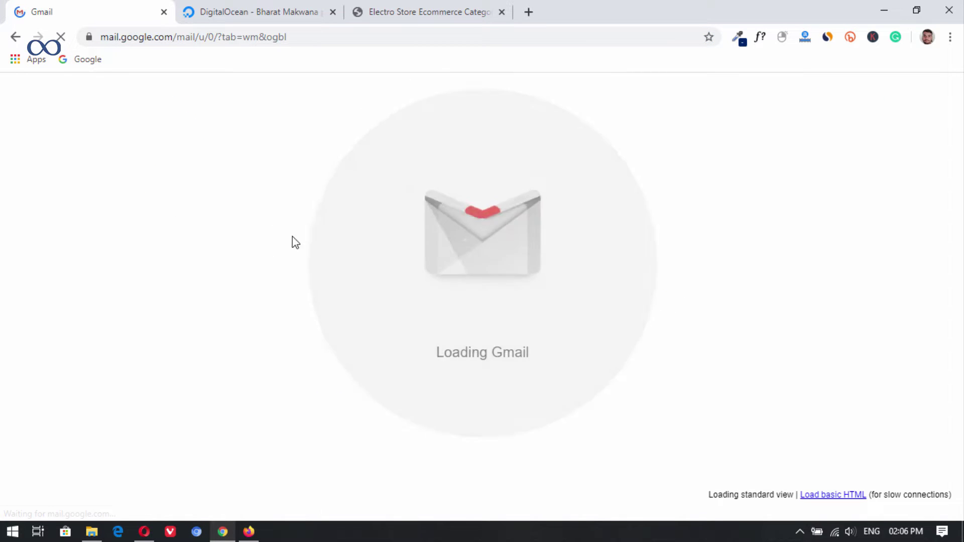
left_click(315, 206)
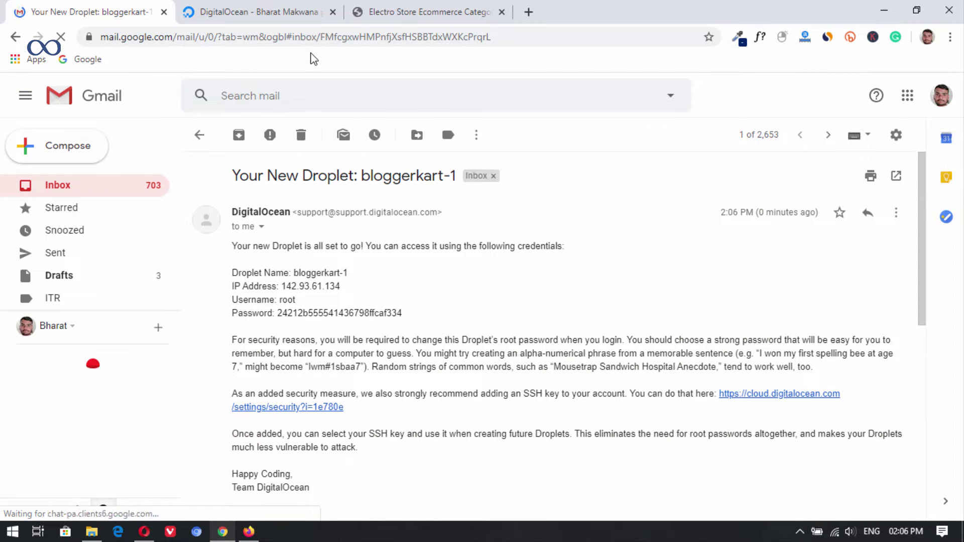
- Get bloggerkart-1's IP address from DigitalOcean, connect to 142.93.61.134 over SSH in PuTTY, and accept the server's host key
left_click(286, 11)
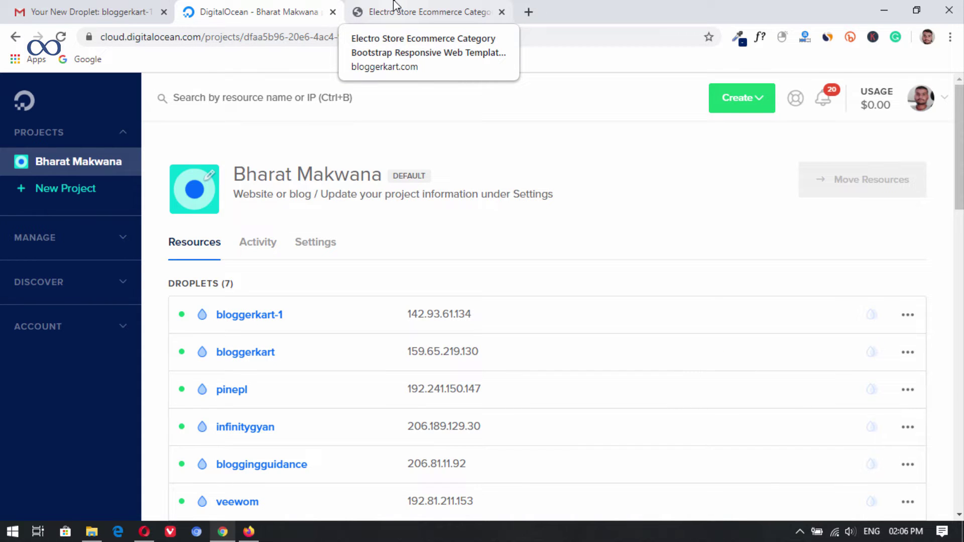
key("super")
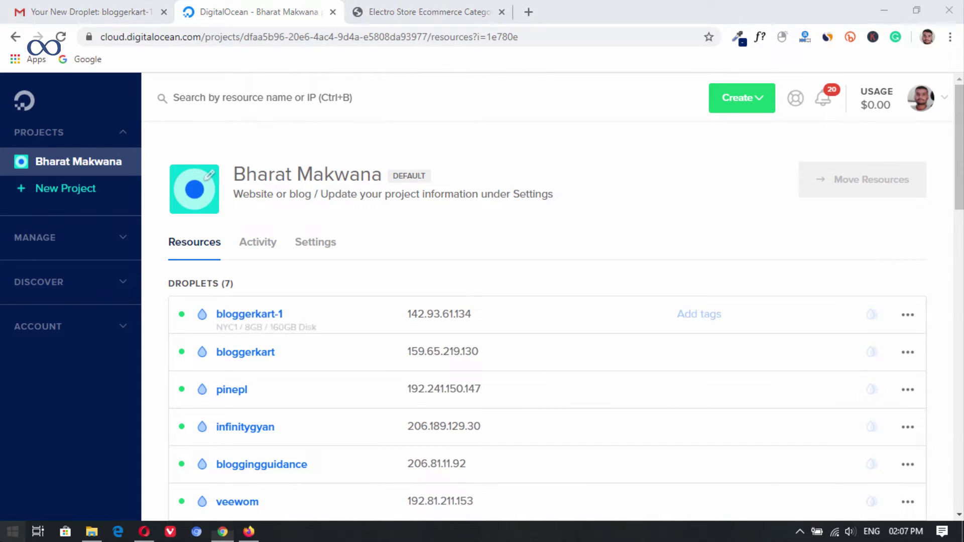
type("p")
left_click(124, 146)
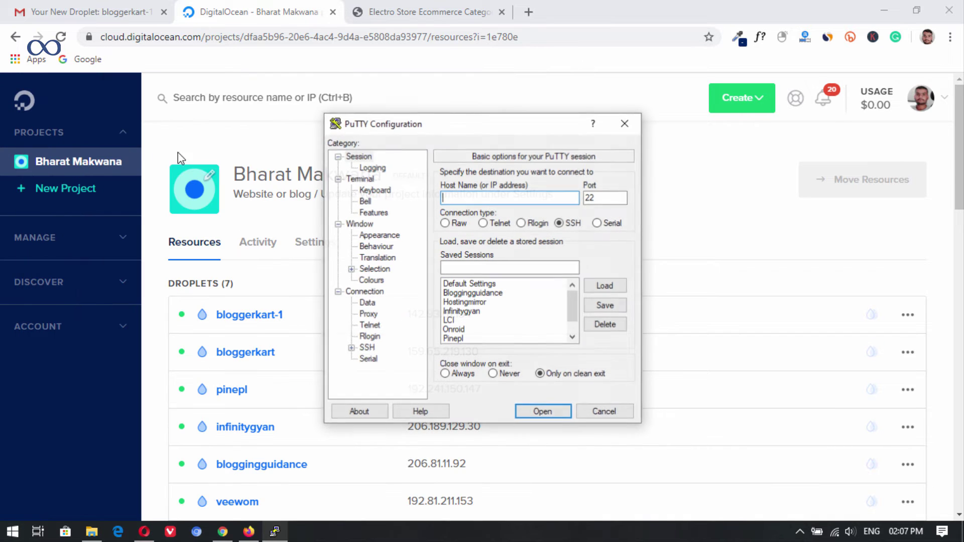
type("142.93.61.134")
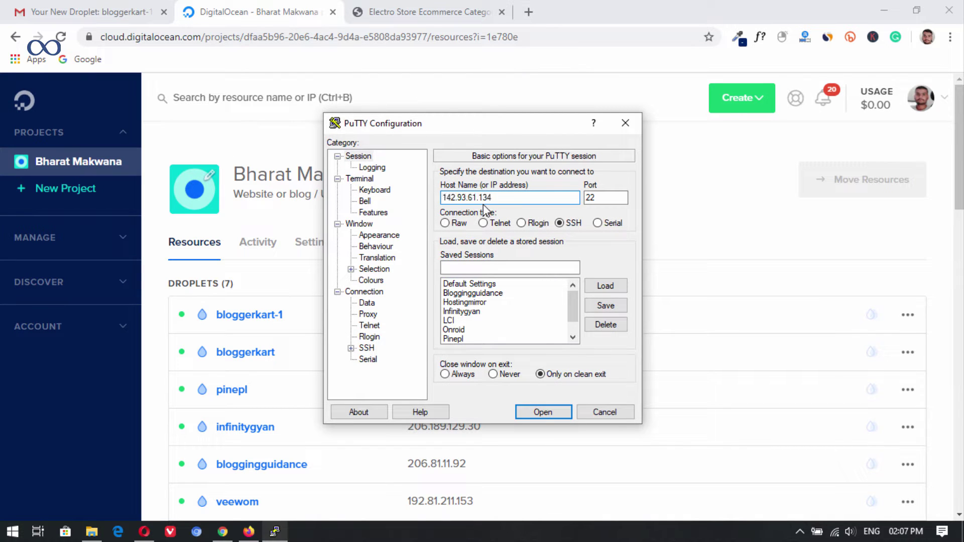
key("Return")
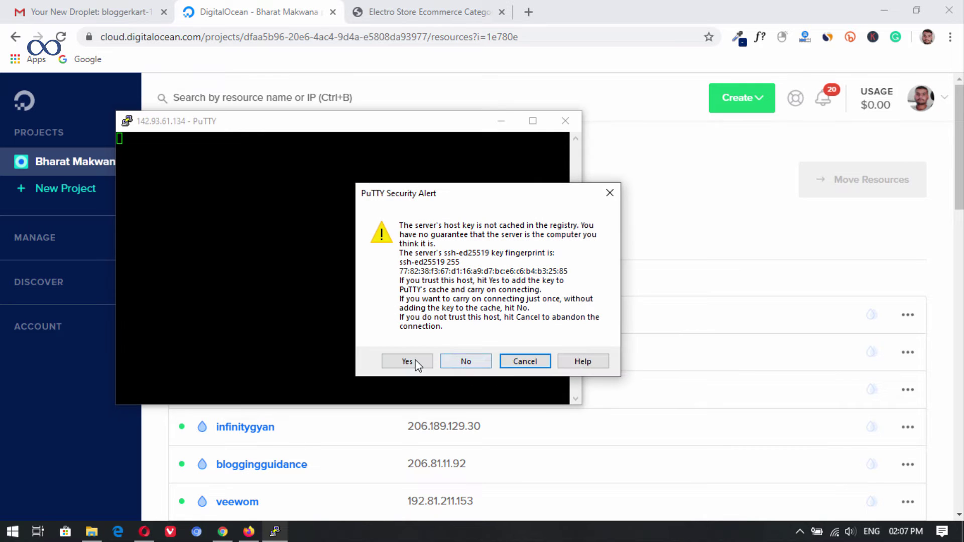
left_click(407, 363)
left_click_drag(303, 129, 477, 132)
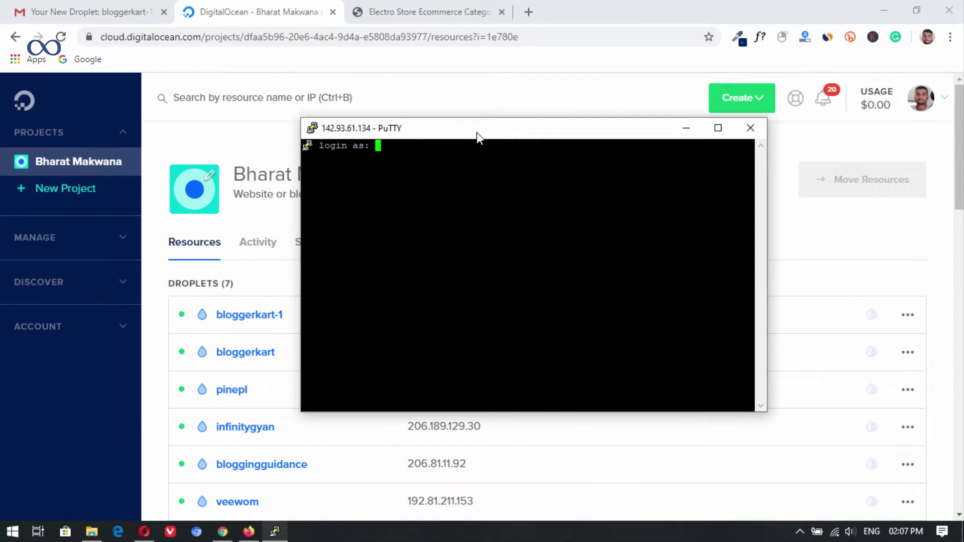
- Log in to the server as root with the password copied from the DigitalOcean message in Gmail
type("root")
key("Return")
left_click(86, 7)
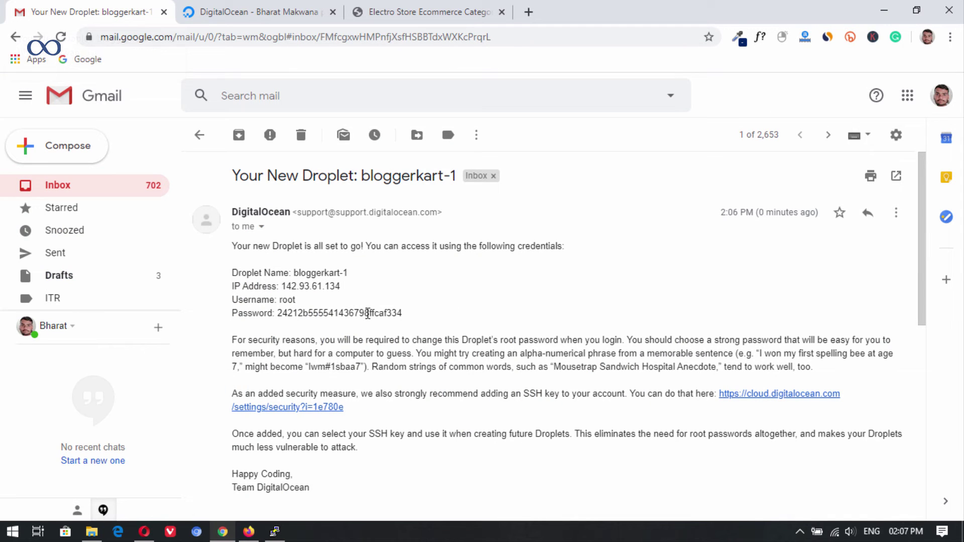
double_click(367, 313)
right_click(368, 313)
left_click(384, 322)
left_click(276, 532)
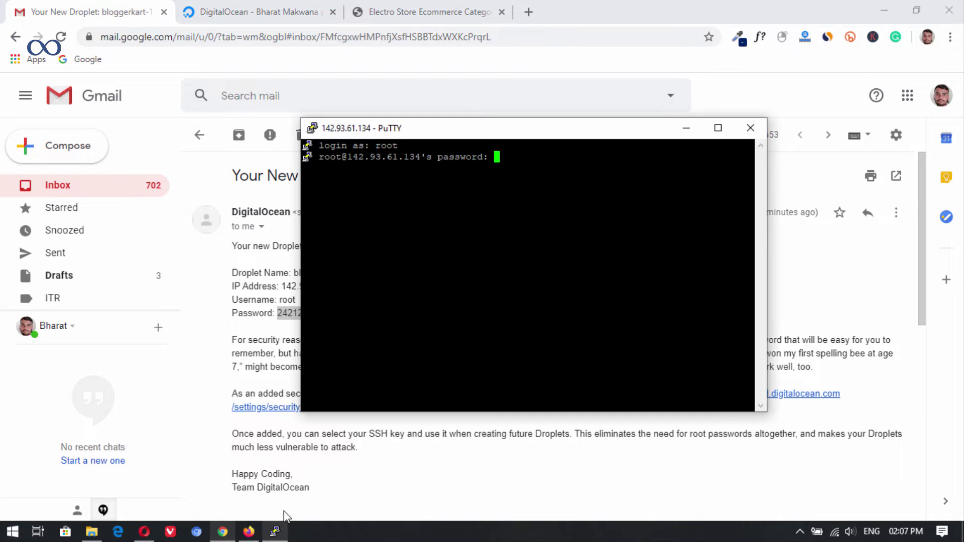
key("shift+Insert")
key("Return")
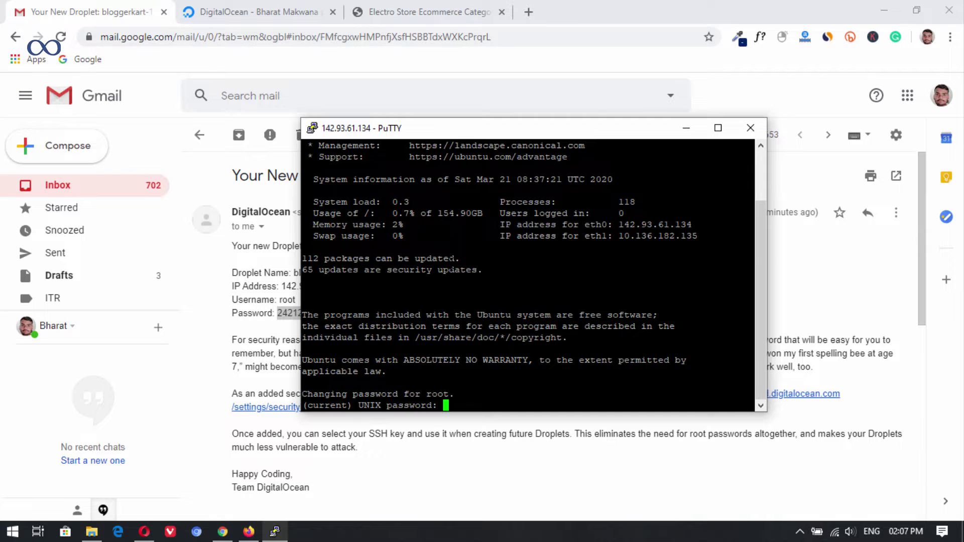
- Enter the current root password, then set and confirm a new root password
key("shift+Insert")
key("Return")
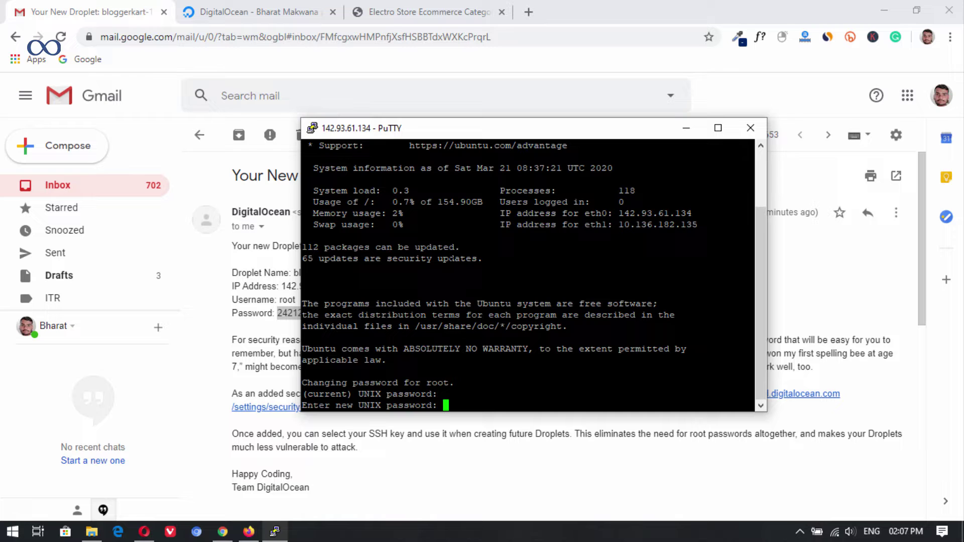
key("Return")
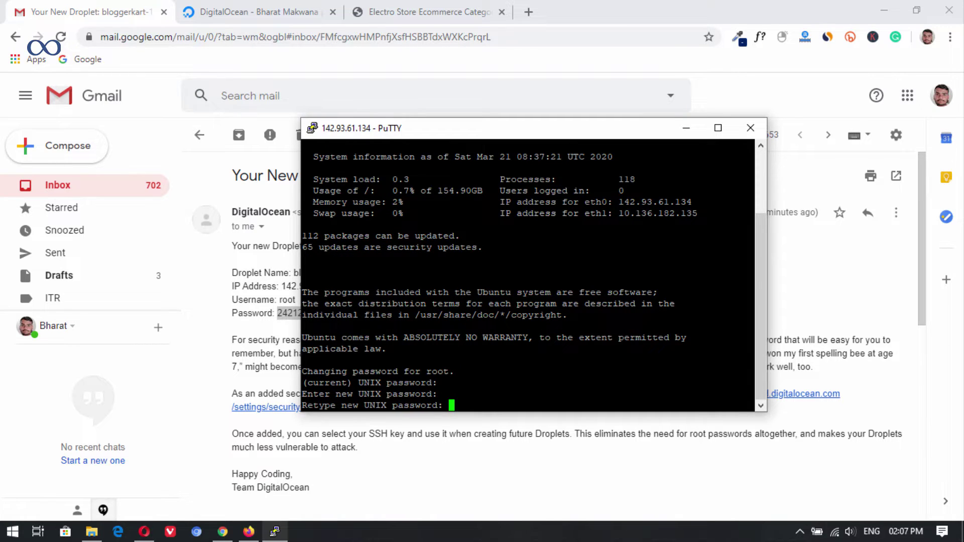
key("Return")
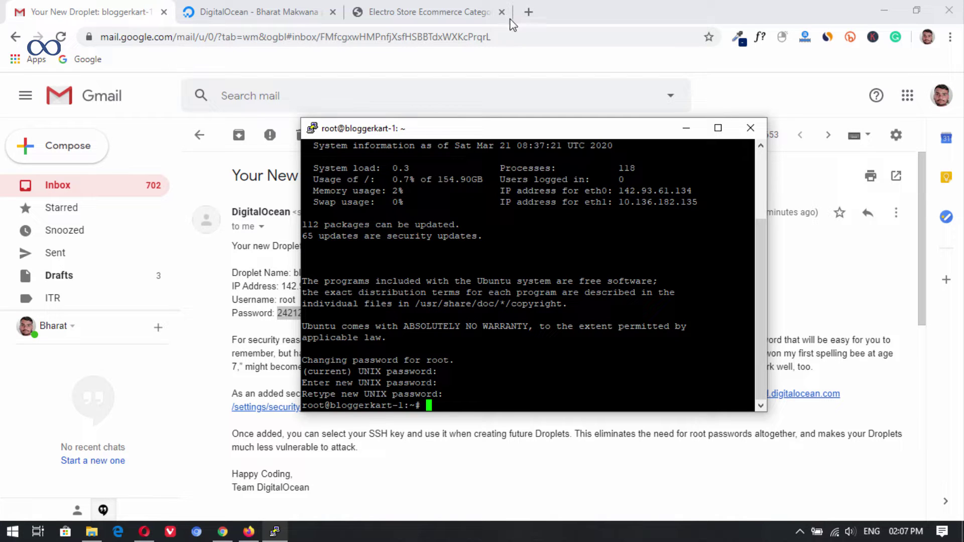
- Search Google for "bmtech tips" in a new browser tab and open the bmtechtips.com website
left_click(529, 11)
type("bm")
key("Return")
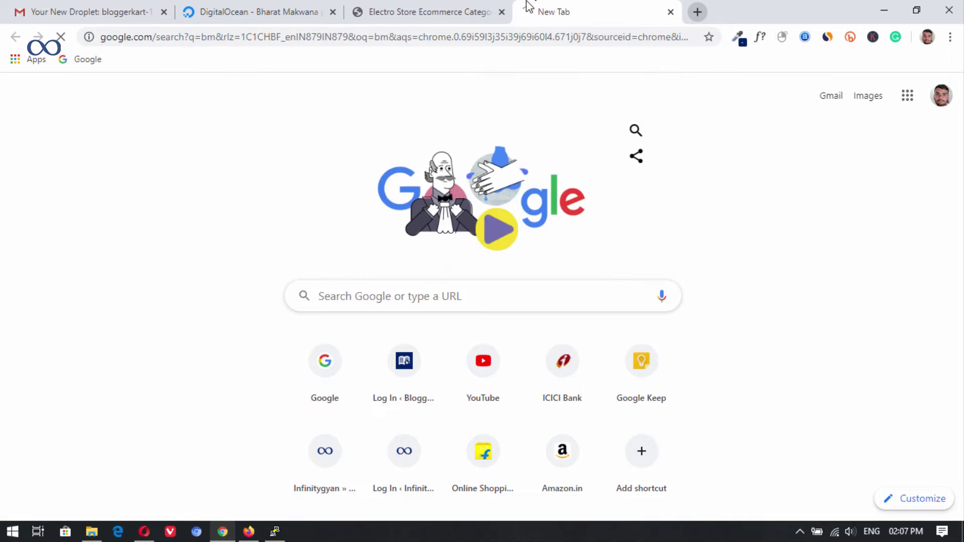
type("tech")
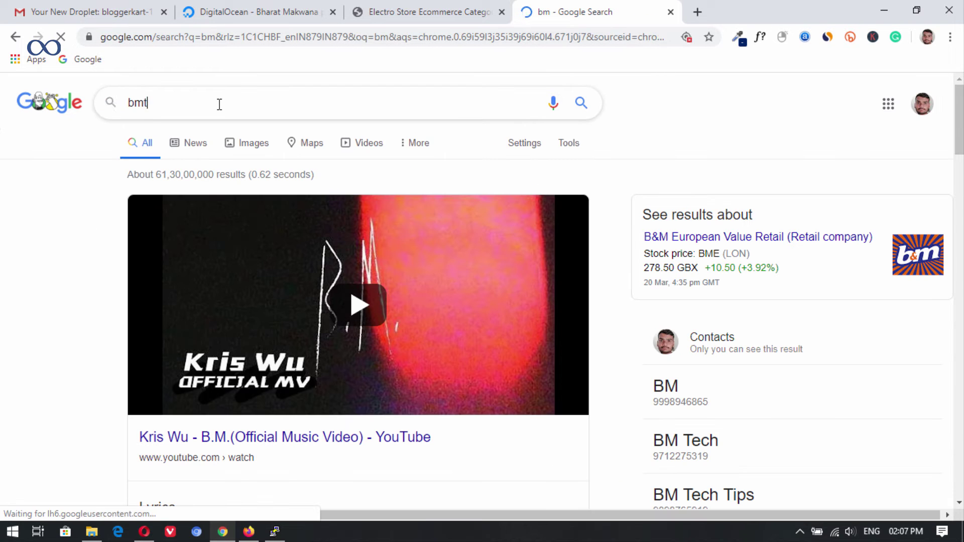
left_click(184, 131)
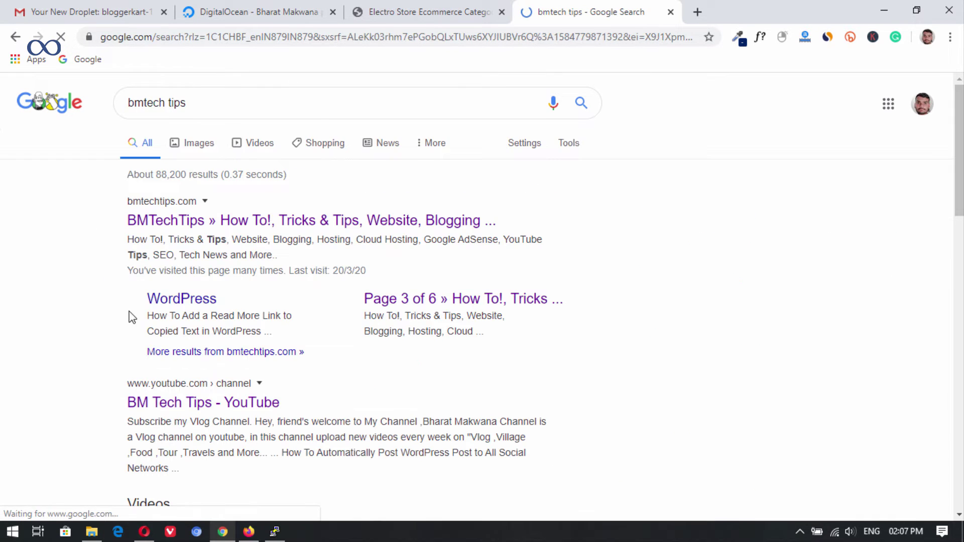
left_click(151, 220)
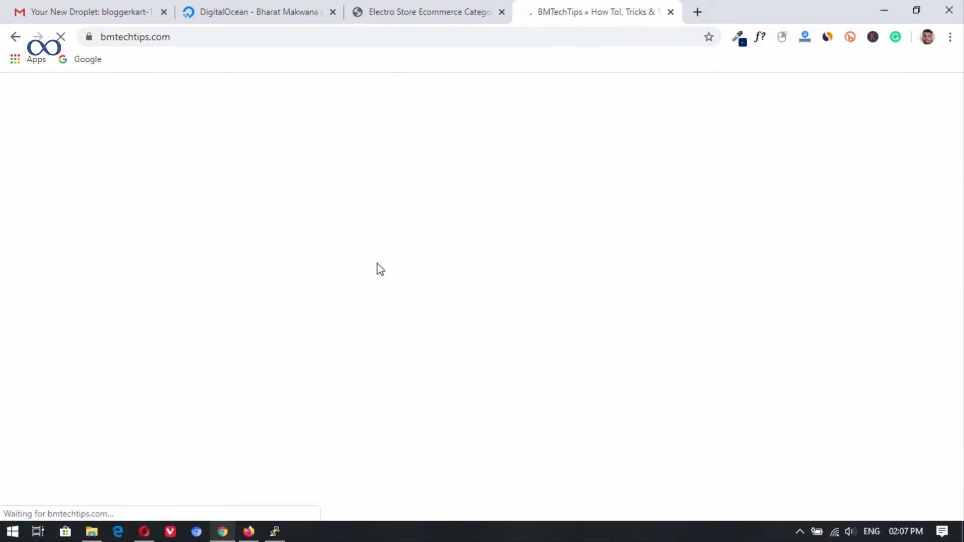
- Go to page 3 of the posts and open the article on installing the LAMP stack on Ubuntu 18.04
scroll(314, 215, "down", 10)
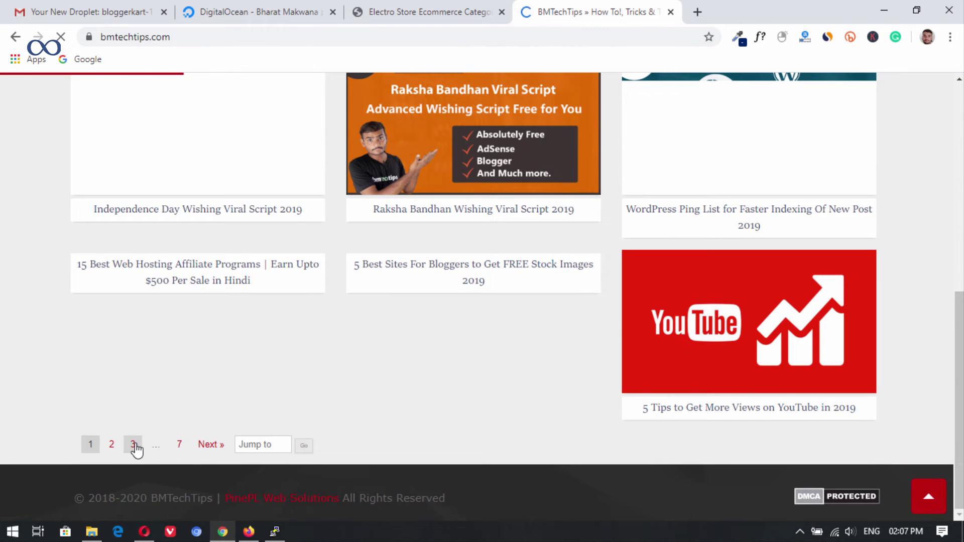
left_click(133, 444)
scroll(502, 251, "down", 10)
scroll(514, 285, "down", 1)
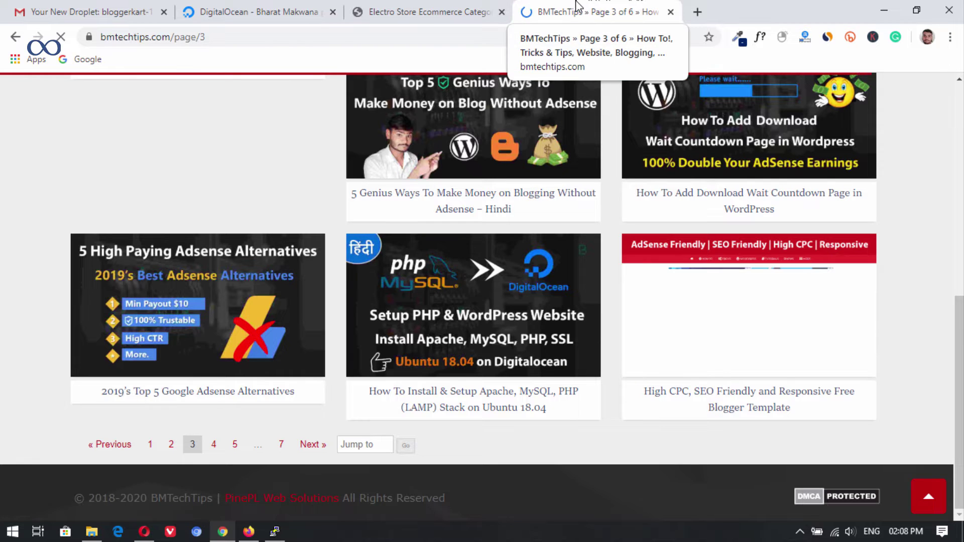
scroll(345, 346, "down", 7)
scroll(344, 346, "down", 6)
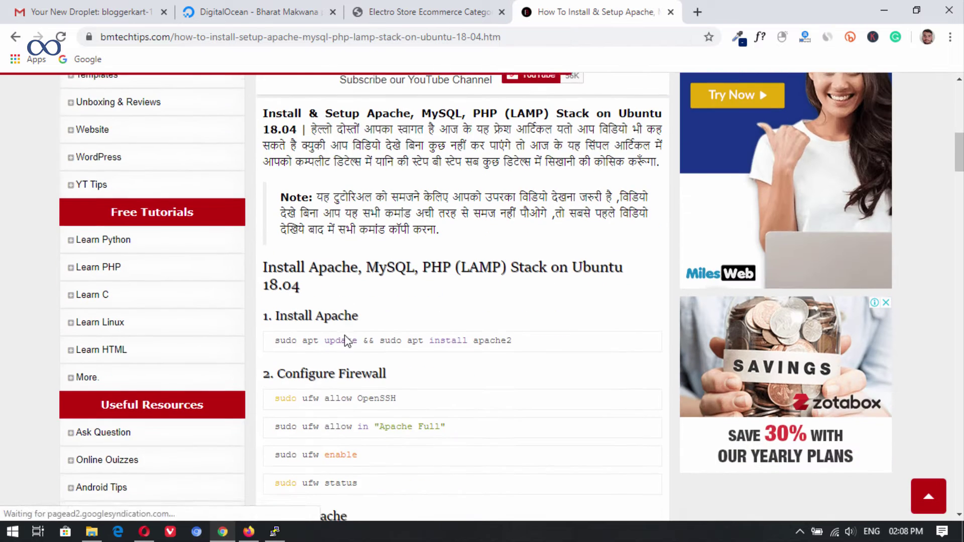
- Copy the article's command "sudo apt update && sudo apt install apache2" and run it in the bloggerkart-1 PuTTY session
left_click_drag(526, 200, 292, 200)
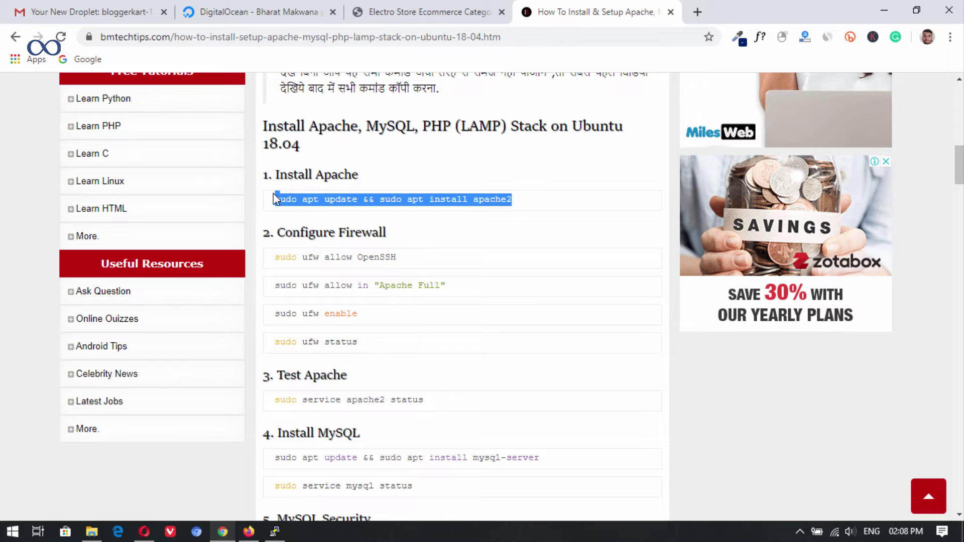
left_click(275, 531)
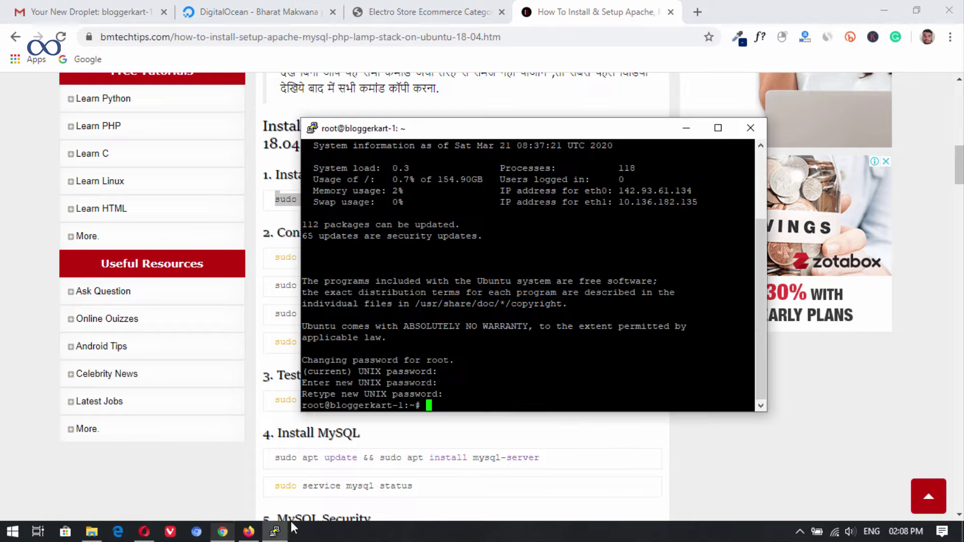
key("shift+Insert")
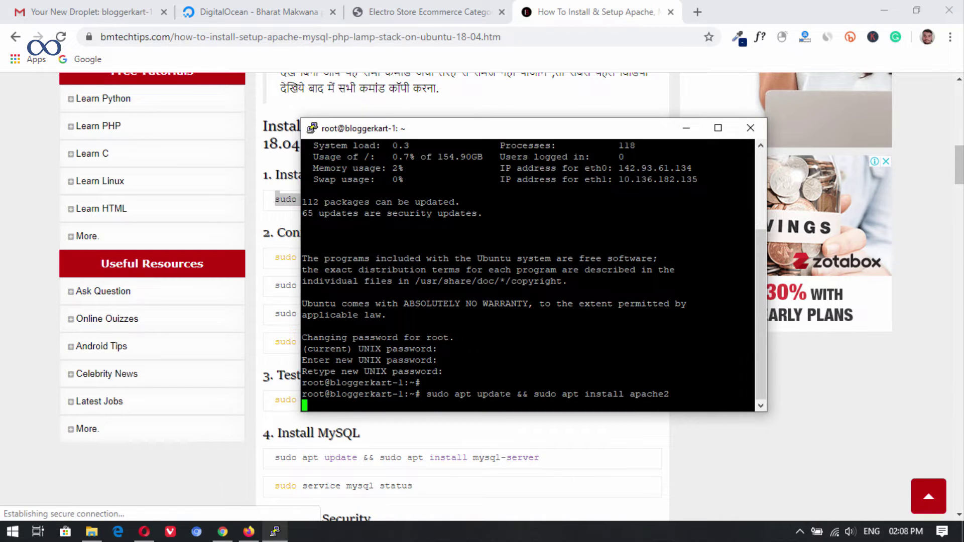
key("Return")
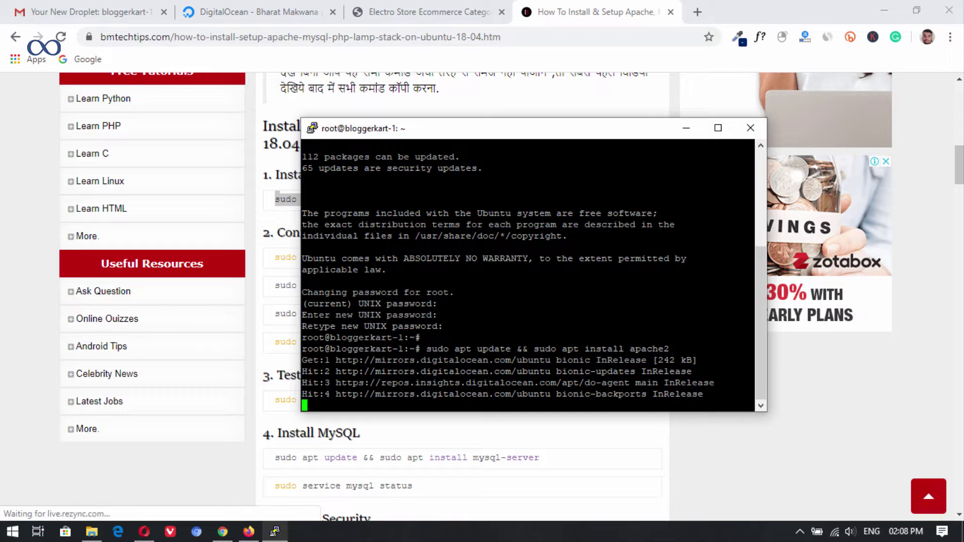
- Run the article's ufw commands in PuTTY to allow OpenSSH and "Apache Full", enable the firewall with y, and check its status
key("alt+Tab")
left_click(356, 257)
triple_click(356, 256)
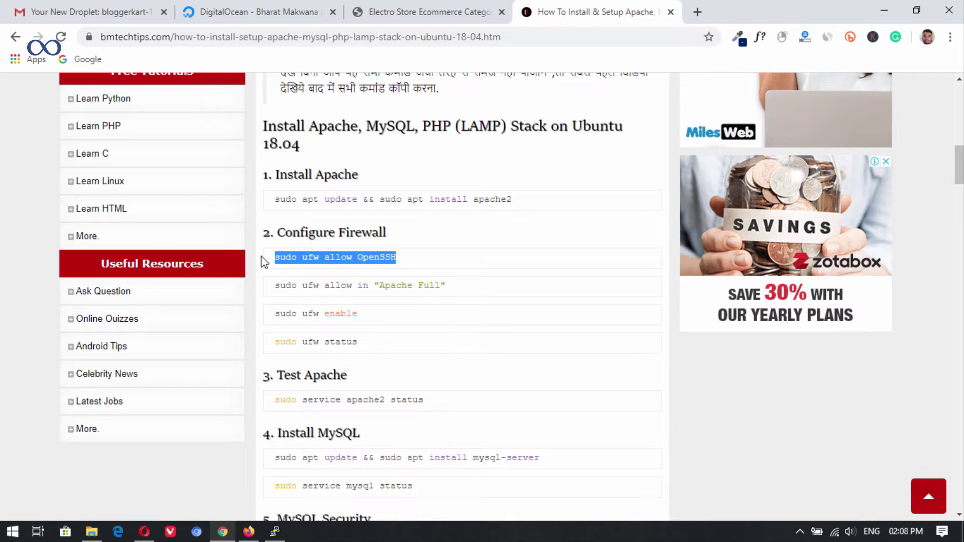
left_click(275, 532)
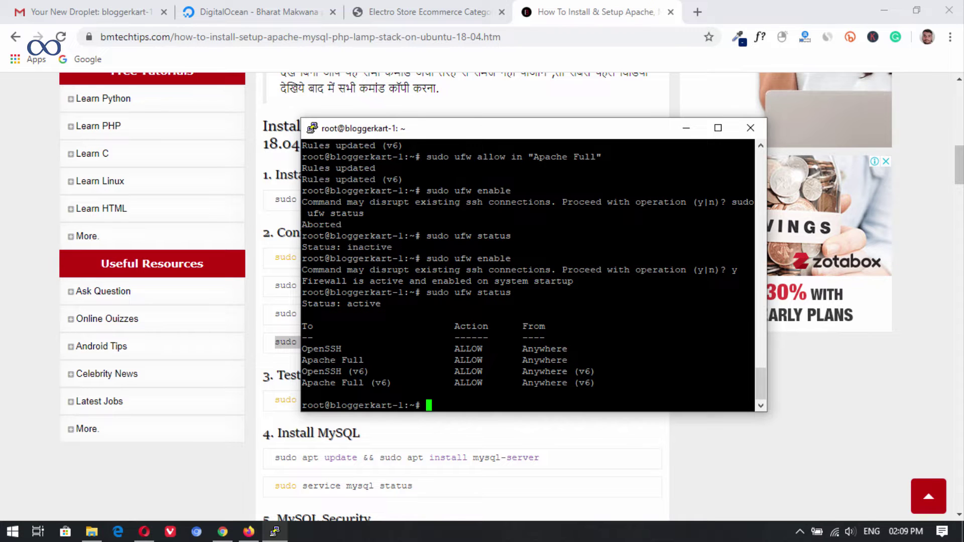
left_click_drag(462, 135, 485, 155)
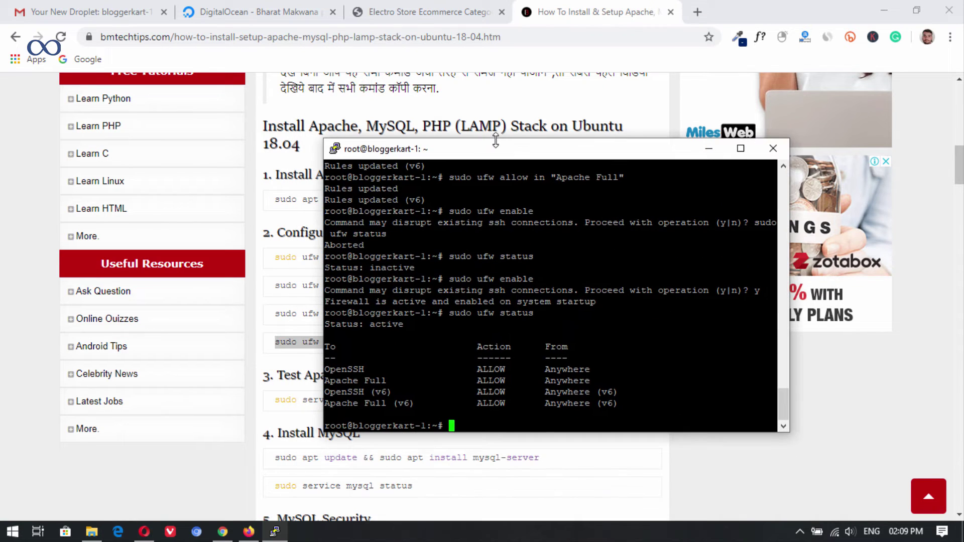
- Copy bloggerkart-1's IP address from DigitalOcean and load 142.93.61.134 in a new browser tab to test Apache
left_click(550, 6)
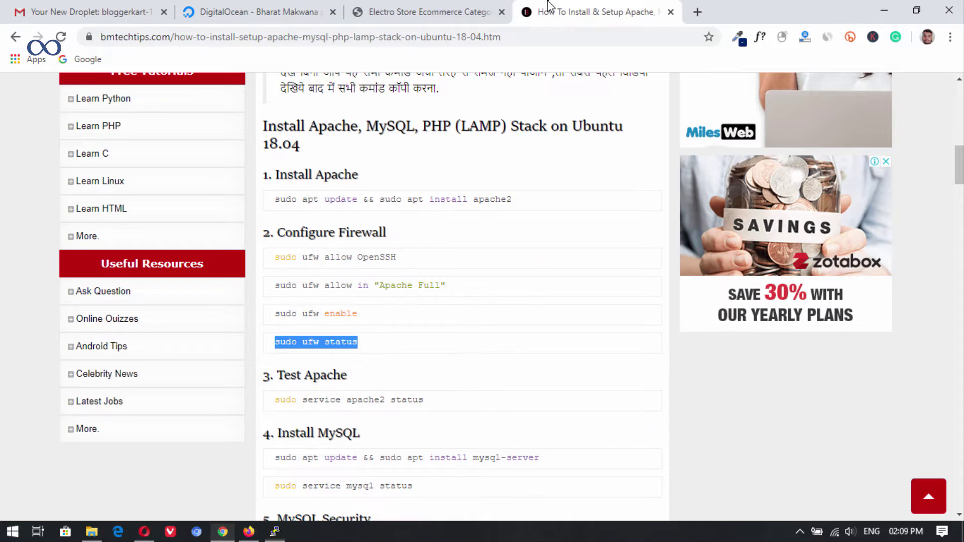
left_click(234, 6)
mouse_move(327, 327)
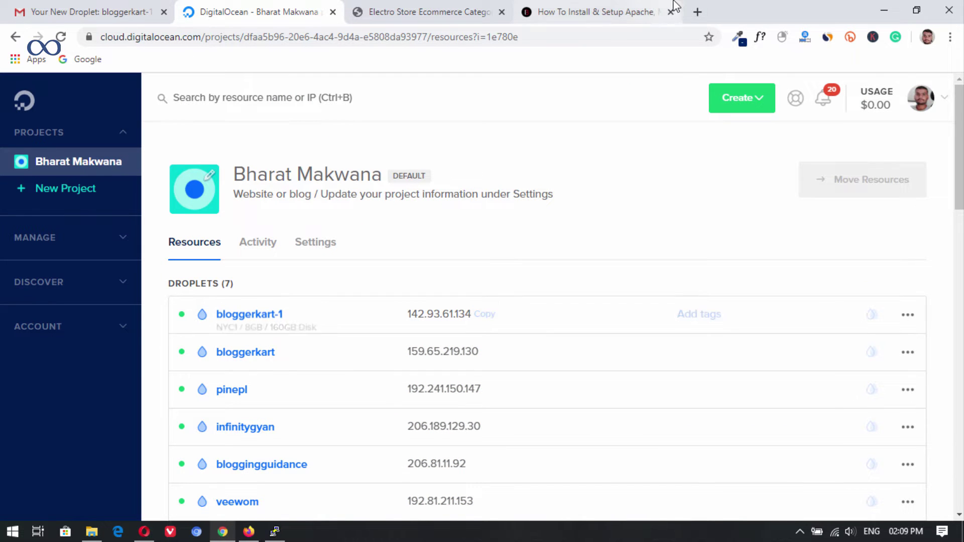
left_click(698, 9)
type("142.93.61.134")
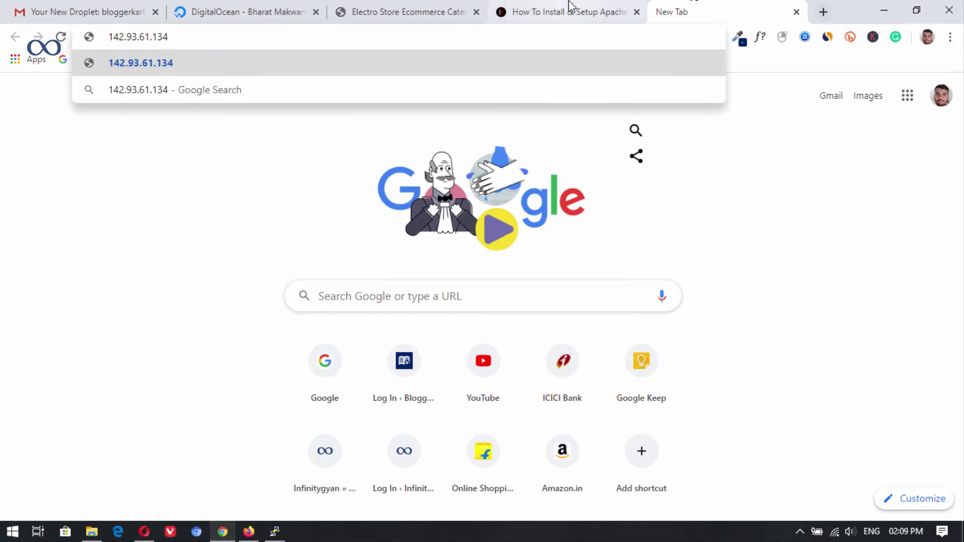
key("Return")
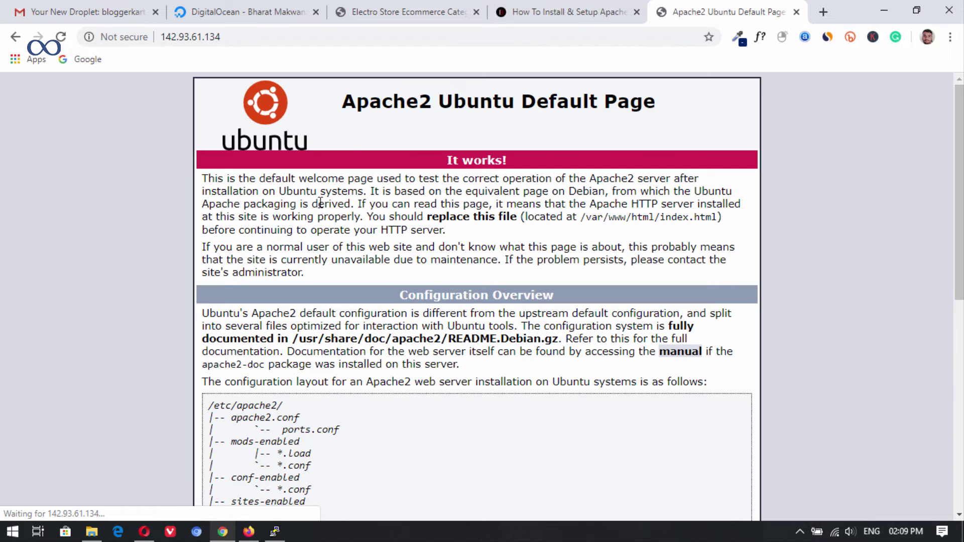
scroll(371, 160, "down", 5)
scroll(371, 159, "up", 5)
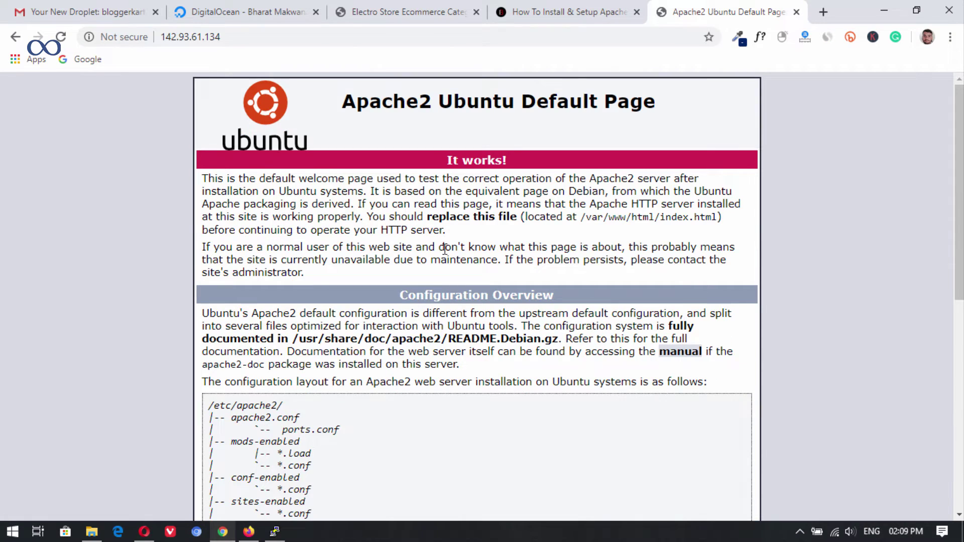
- Look through the live bloggerkart.com store page and compare it with the page served at 142.93.61.134
left_click(421, 6)
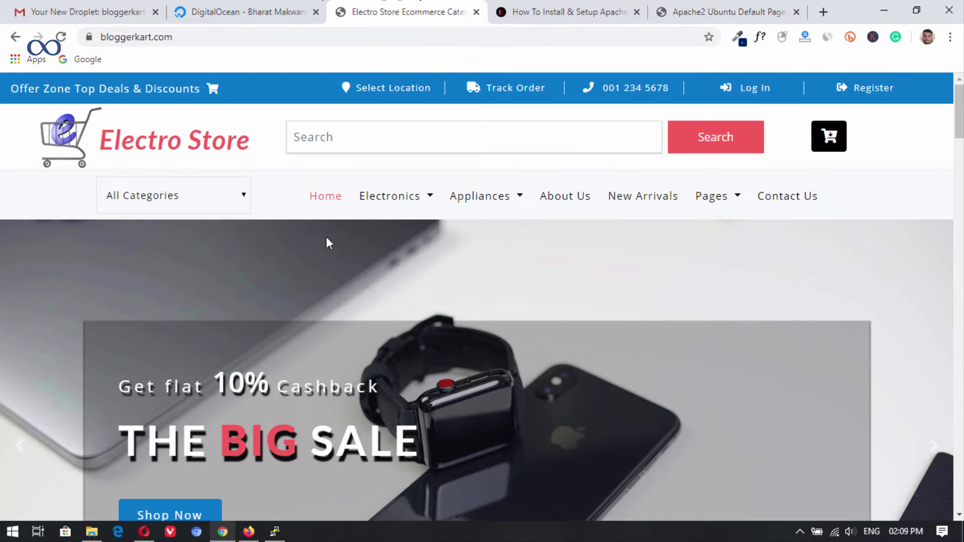
scroll(297, 264, "down", 3)
scroll(297, 263, "up", 3)
mouse_move(958, 112)
left_mouse_down()
mouse_move(953, 502)
mouse_move(958, 111)
left_mouse_up()
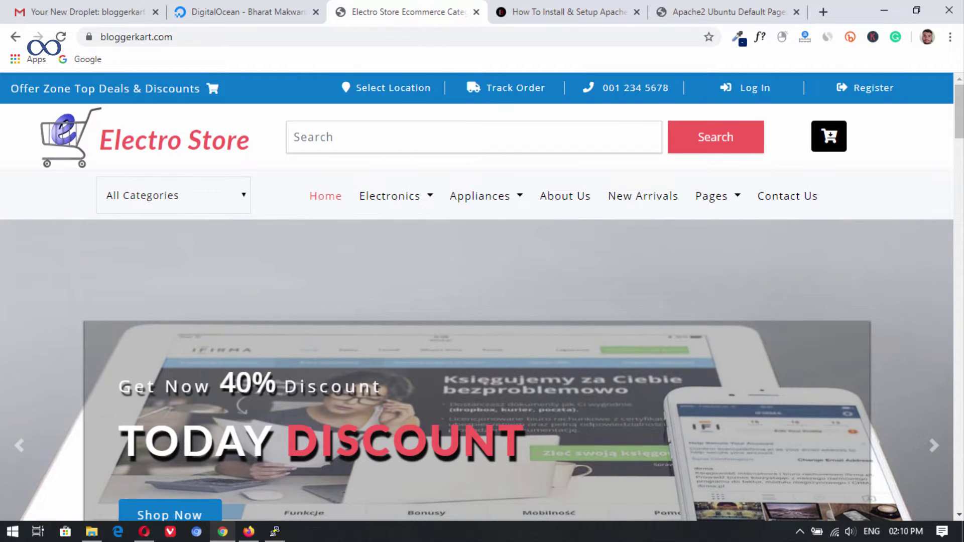
scroll(435, 295, "down", 7)
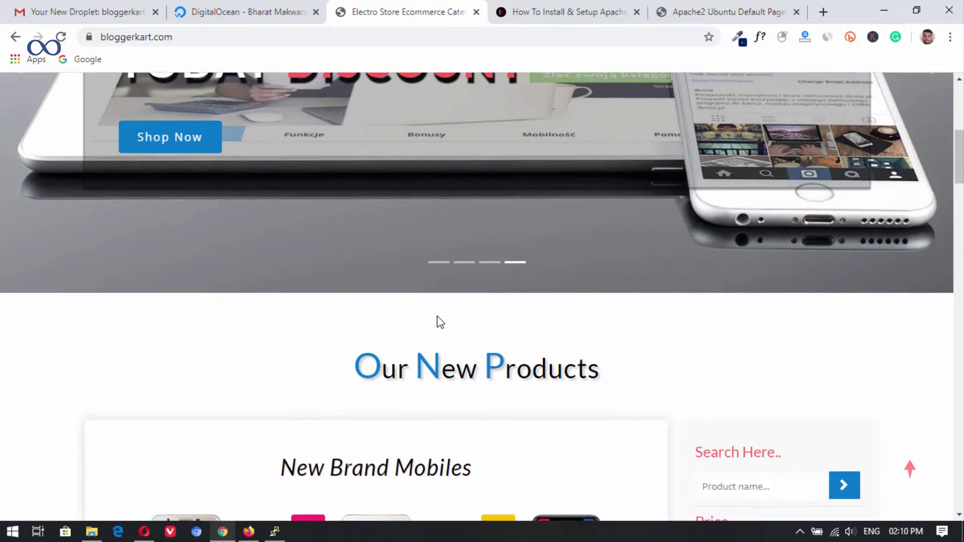
scroll(441, 322, "up", 7)
left_click(692, 9)
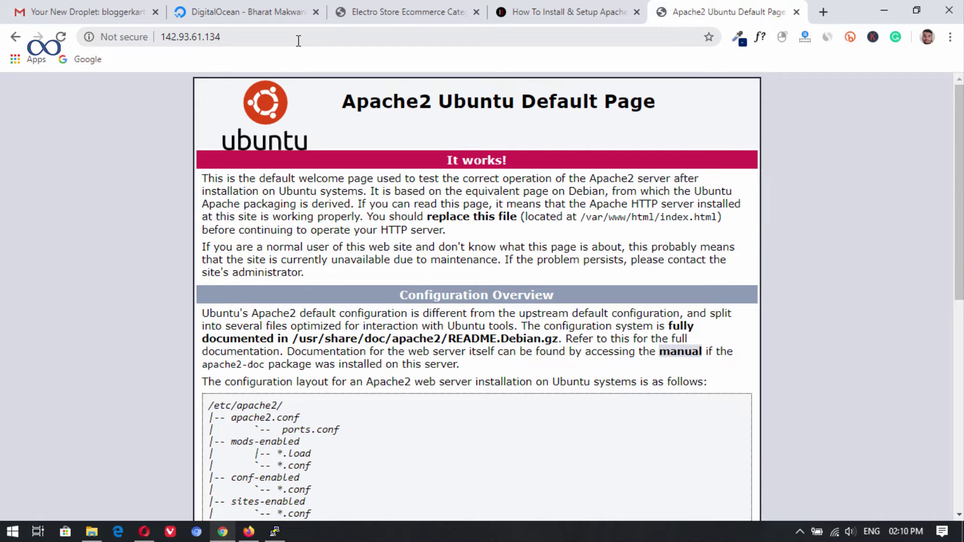
- Launch FileZilla and copy bloggerkart-1's IP address from the DigitalOcean Droplets list
key("super")
type("f")
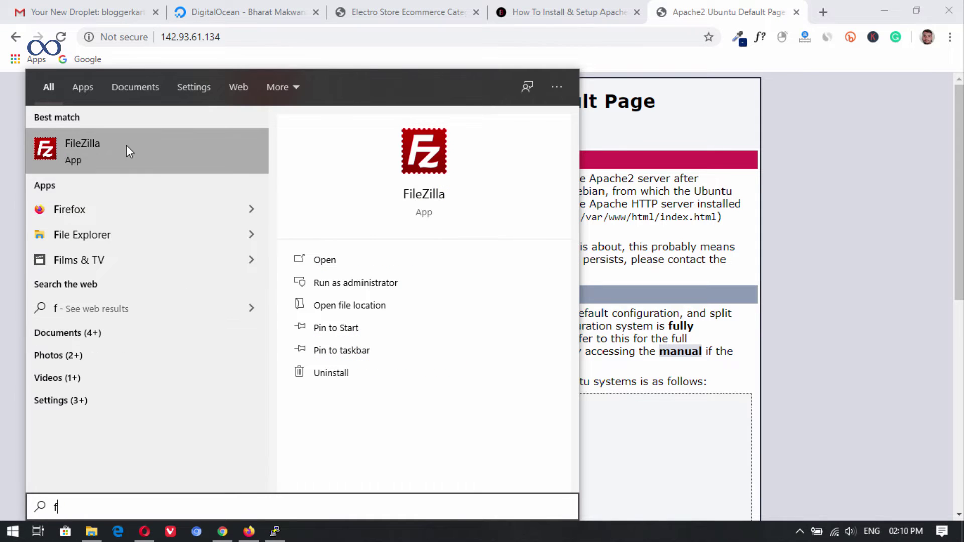
left_click(126, 147)
left_click(246, 12)
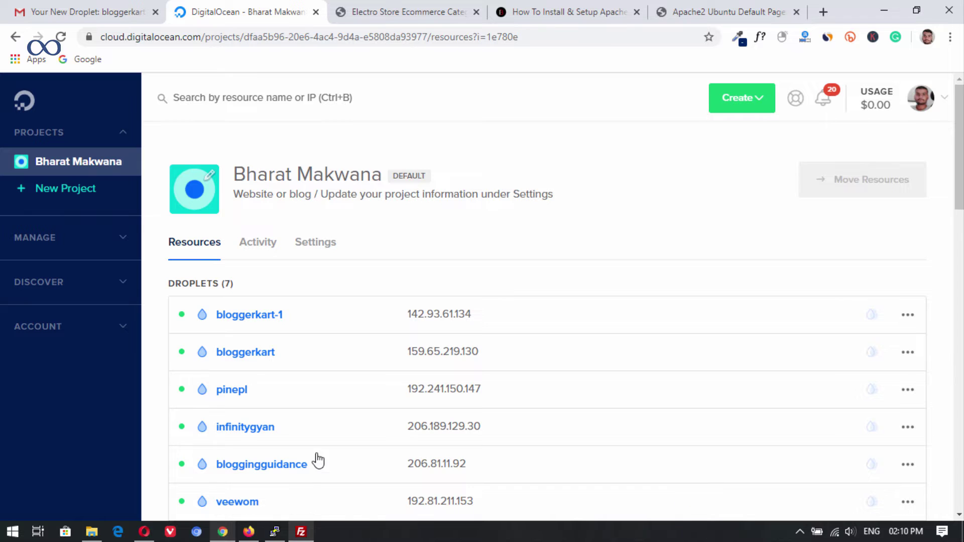
key("alt+Tab")
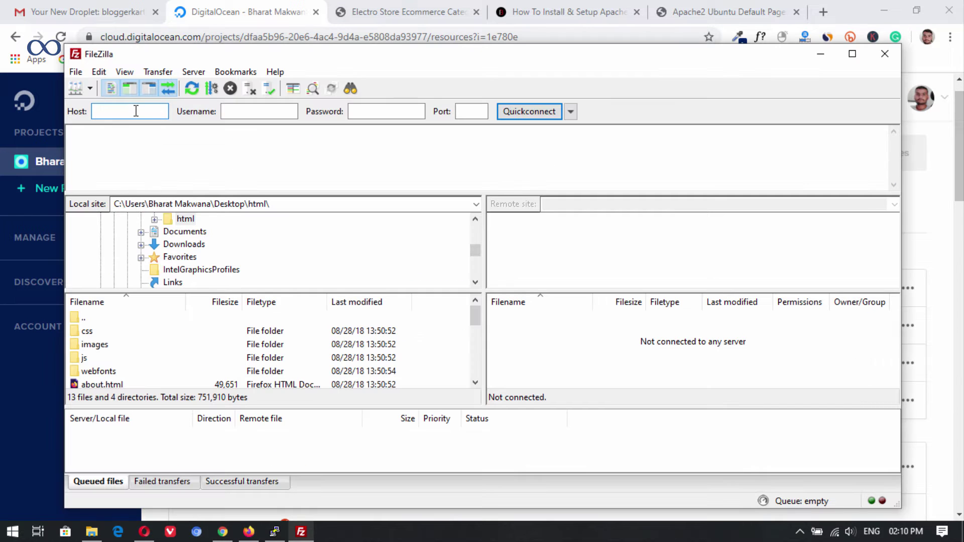
- Connect FileZilla to host 142.93.61.134 with username root and the account password
type("142.93.61.134")
left_click(261, 113)
type("root")
key("Tab")
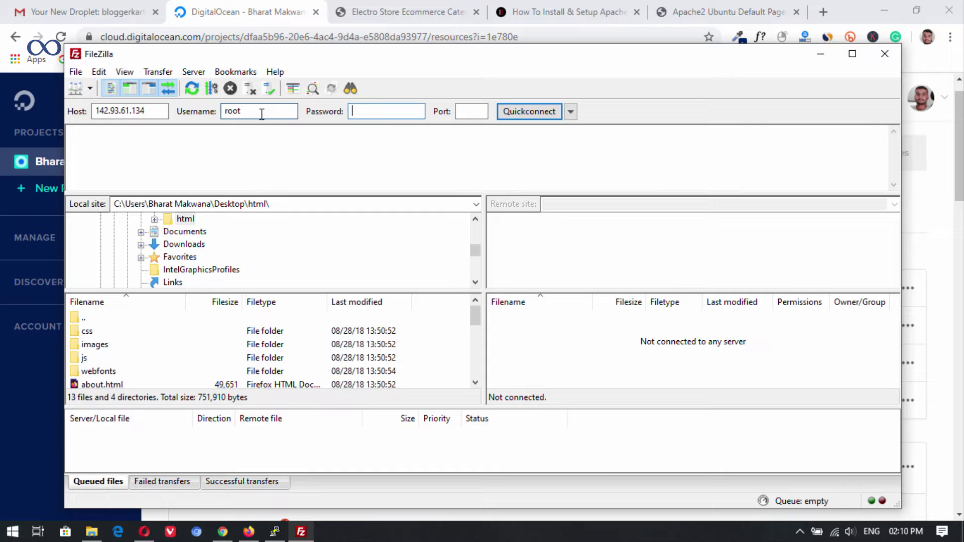
type("•")
key("Return")
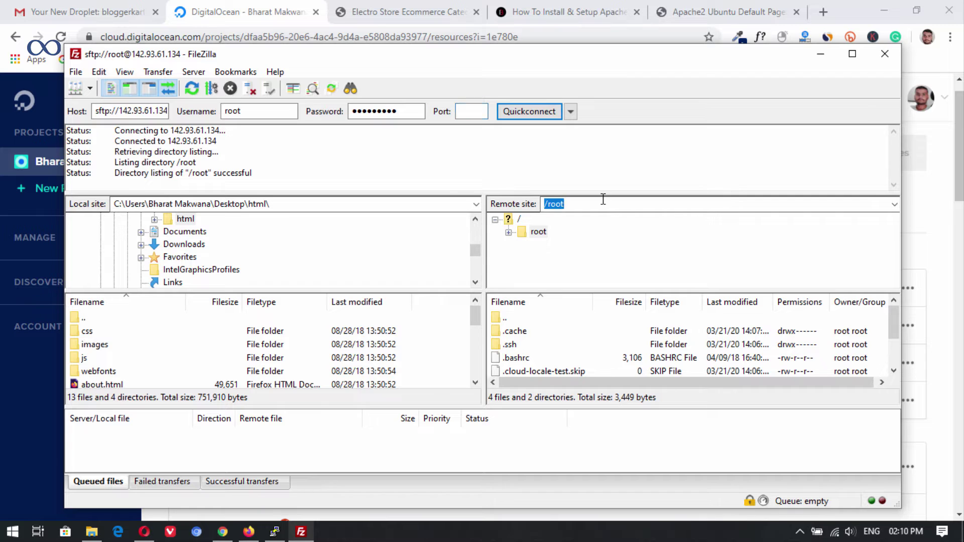
- Open the remote folder /var/www/html in FileZilla and delete its default index.html file
type("/var/www/")
key("Return")
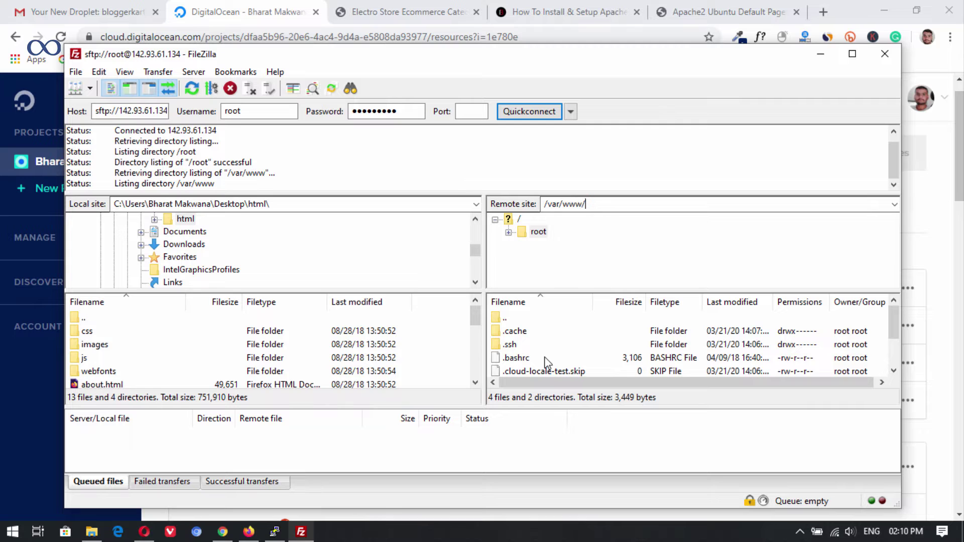
double_click(545, 337)
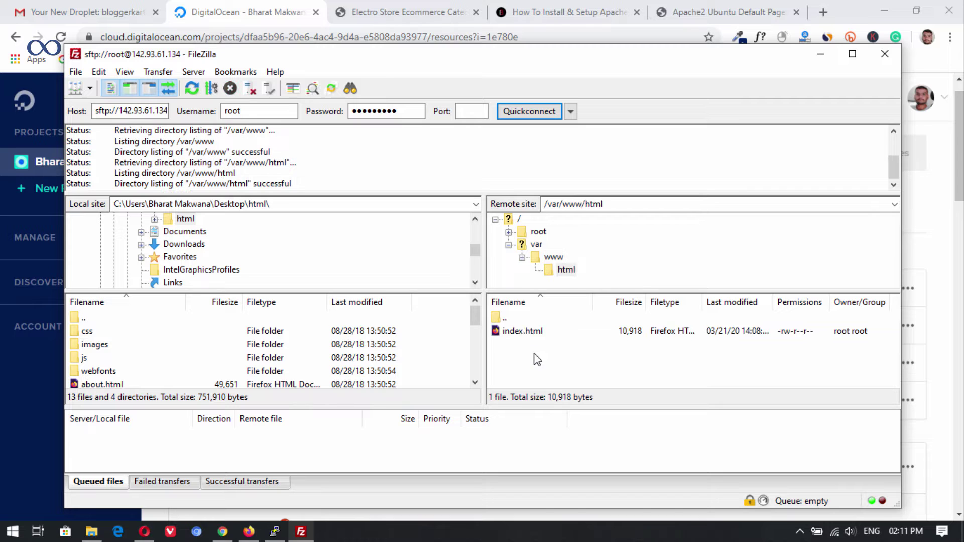
right_click(533, 335)
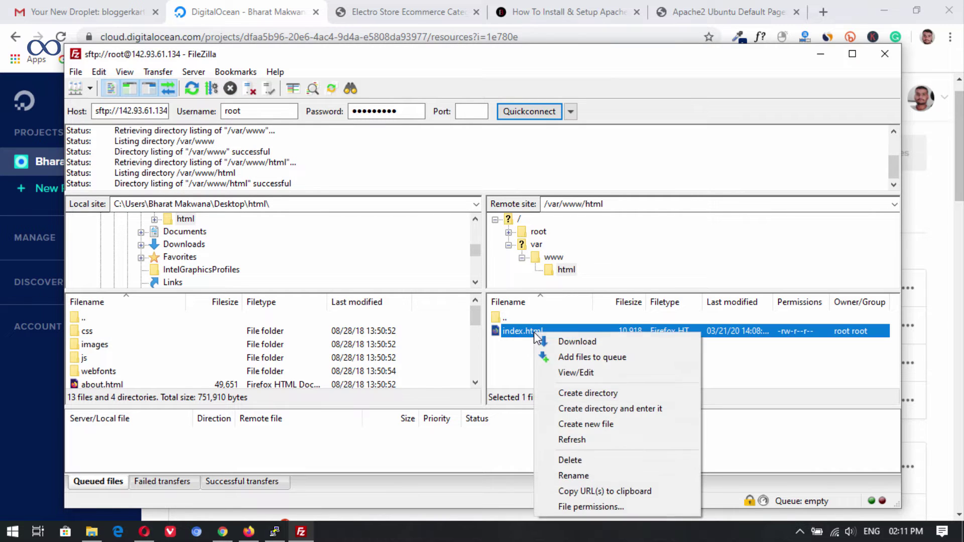
left_click(587, 459)
left_click(517, 281)
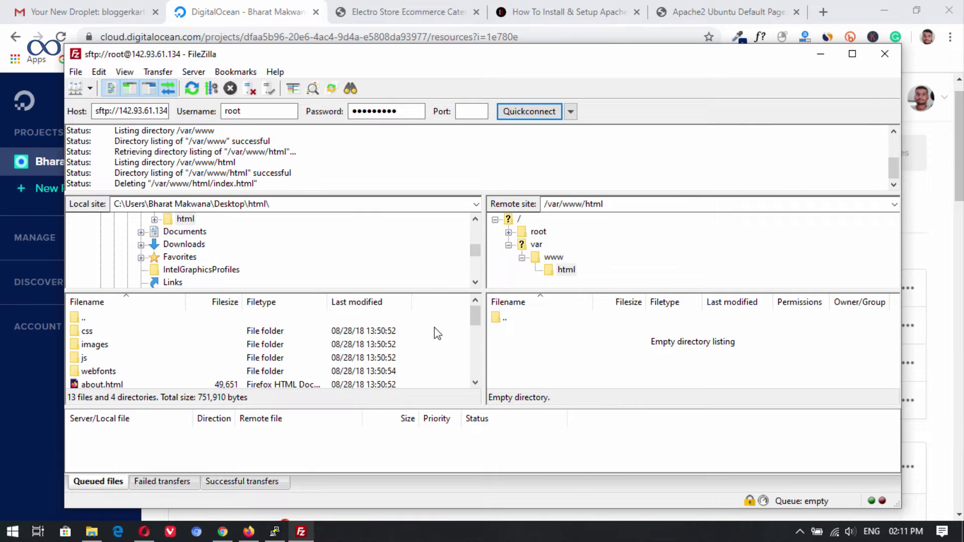
- Review the website files in the Desktop html folder in File Explorer, then return to the bloggerkart.com page in the browser
right_click(417, 329)
left_click(458, 440)
scroll(183, 251, "up", 2)
left_click(92, 531)
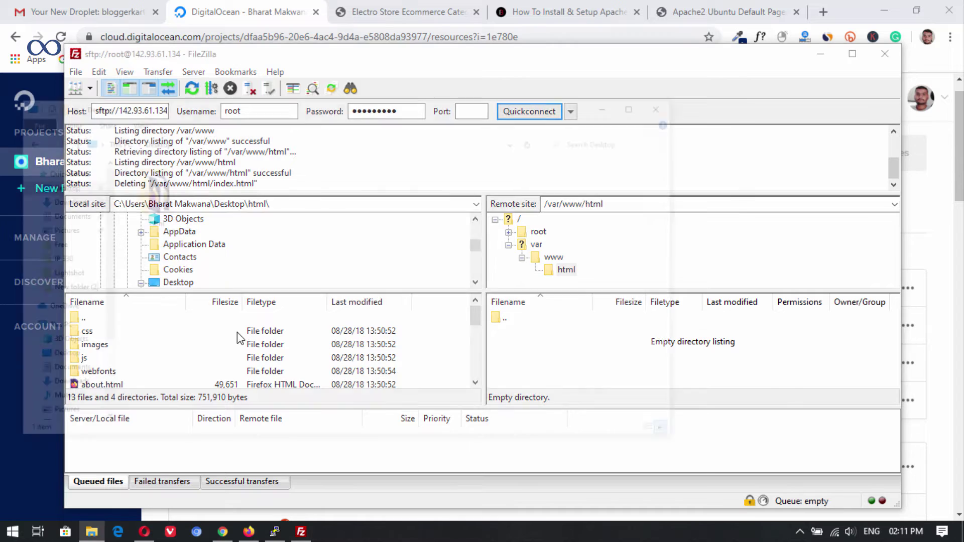
double_click(190, 123)
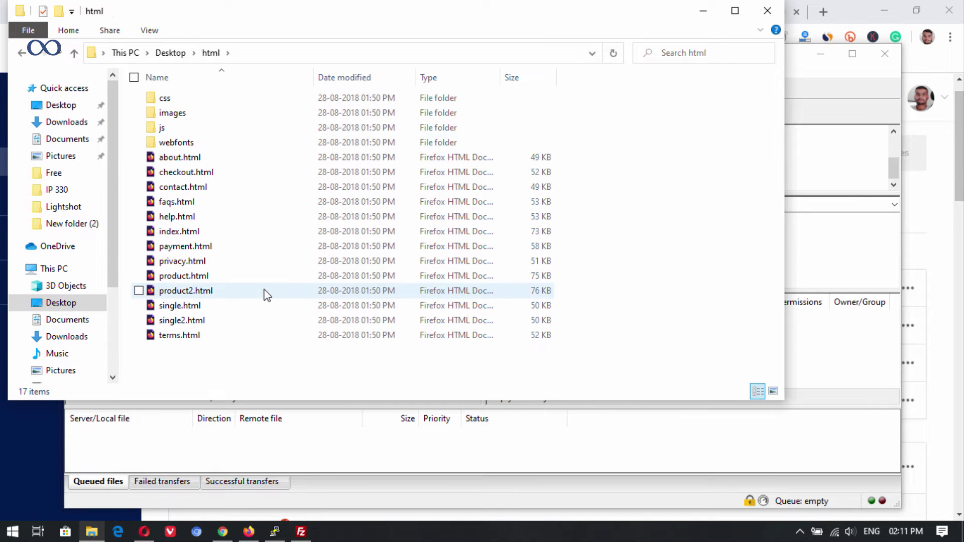
left_click(704, 10)
left_click(407, 11)
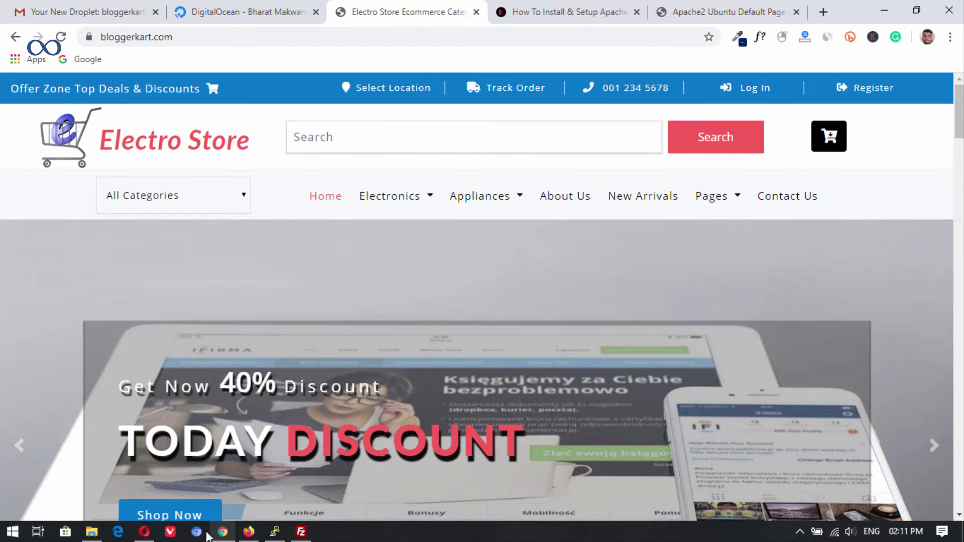
- Upload all files and folders from the local Desktop html folder to /var/www/html in FileZilla
left_click(300, 532)
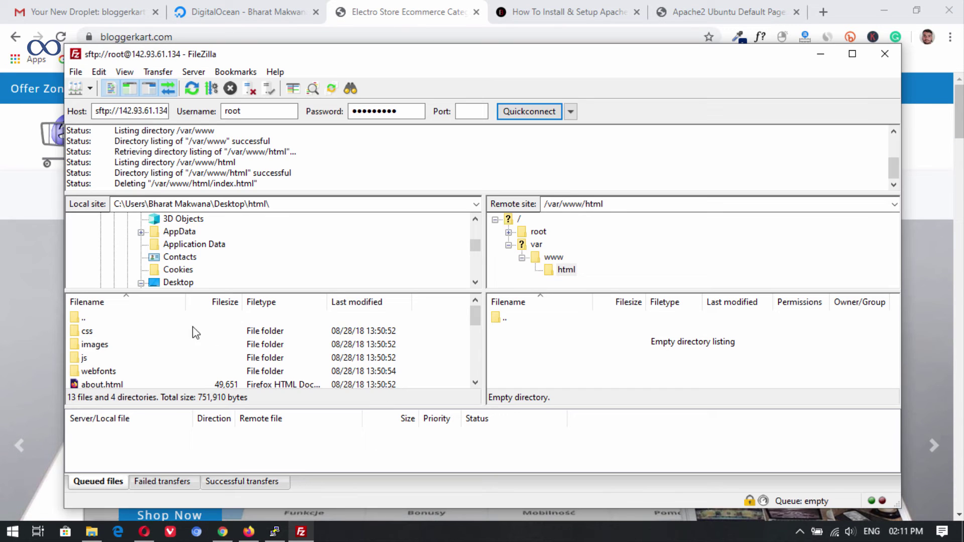
scroll(183, 247, "down", 1)
left_click(178, 244)
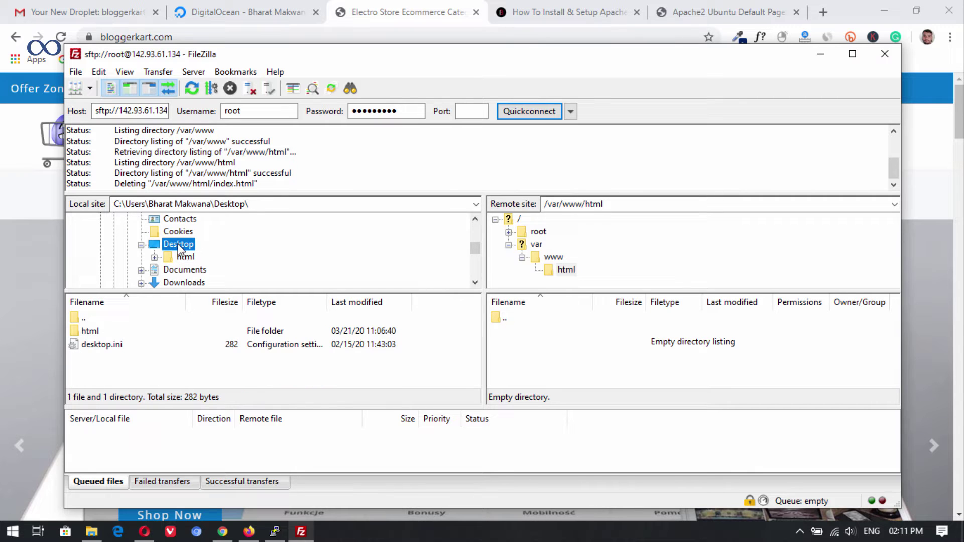
double_click(112, 331)
key("ctrl+a")
right_click(200, 350)
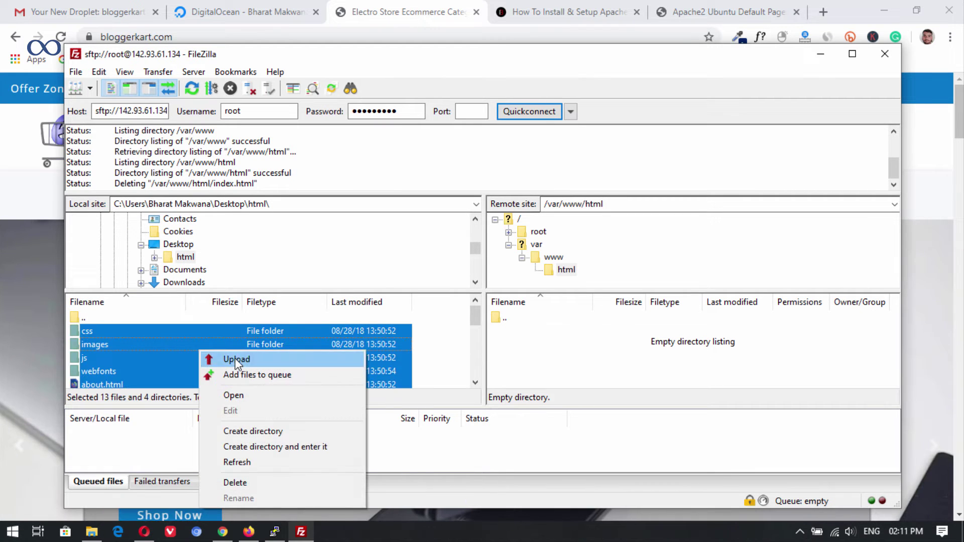
left_click(235, 358)
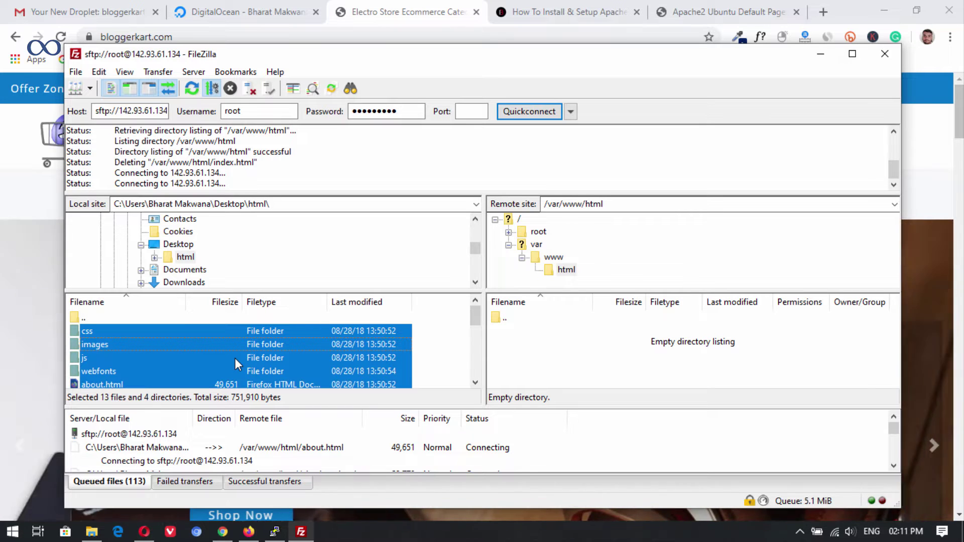
scroll(340, 337, "down", 3)
scroll(340, 337, "up", 3)
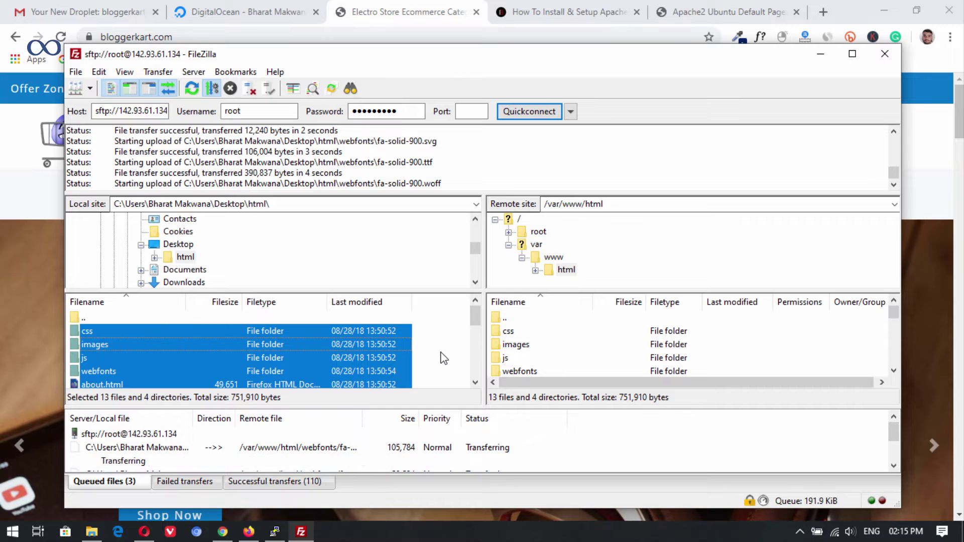
left_click(820, 54)
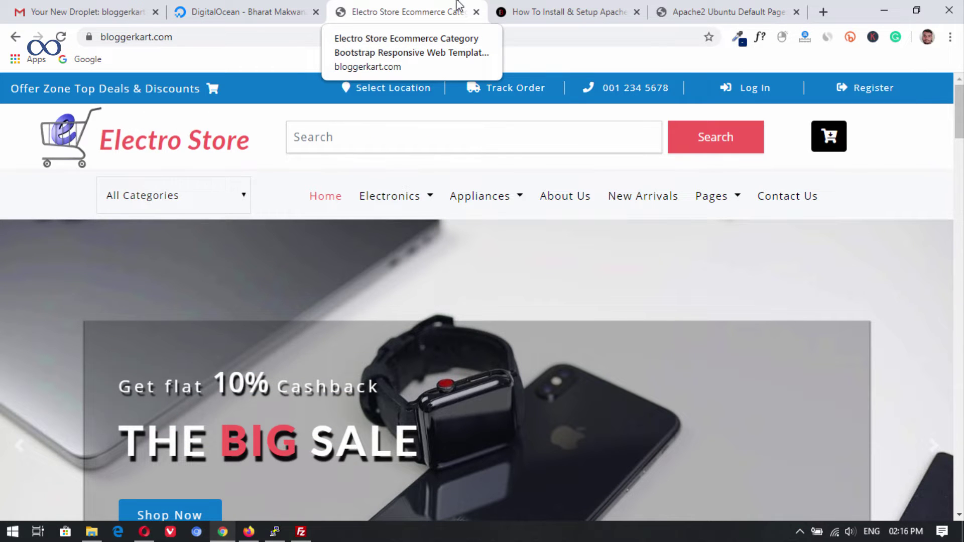
- Reload the 142.93.61.134 page in the browser and compare the uploaded site with bloggerkart.com
left_click(734, 7)
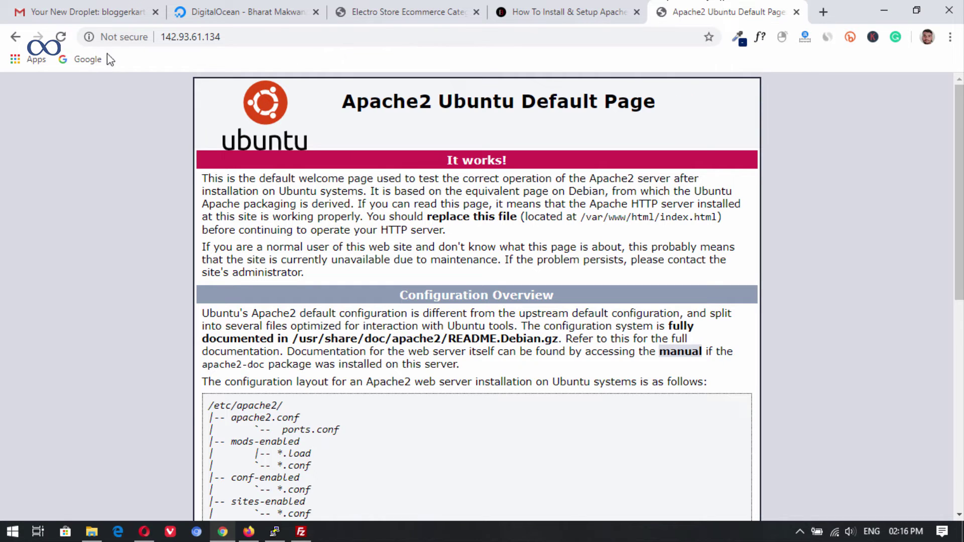
left_click(61, 37)
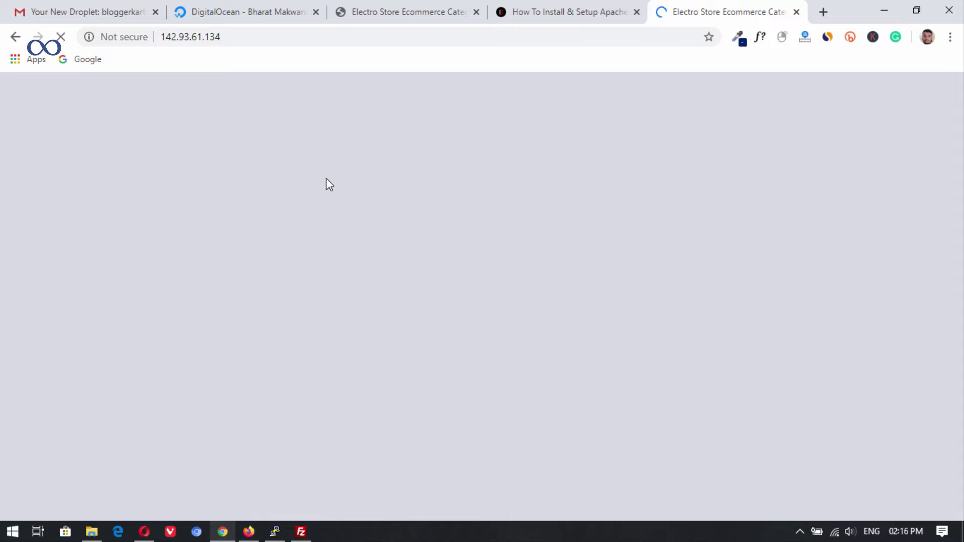
left_click(386, 6)
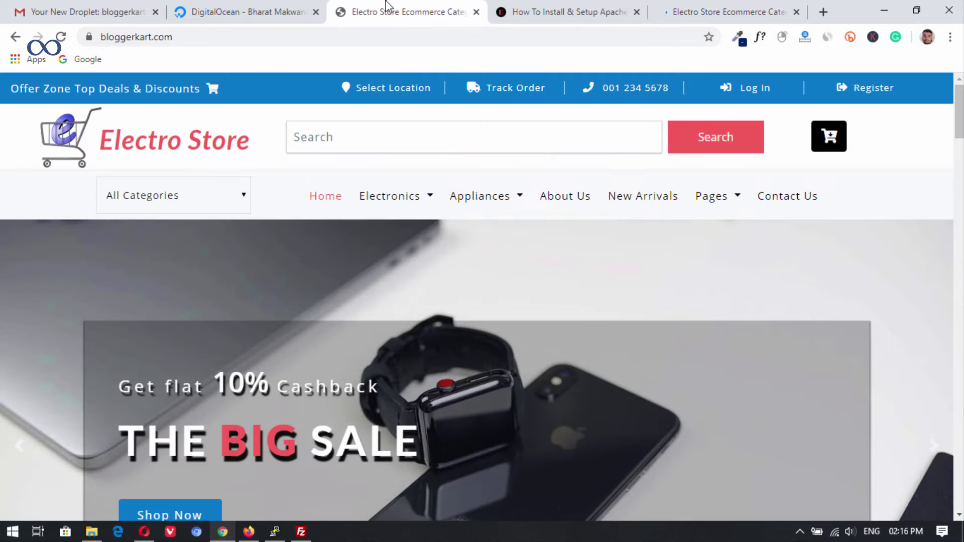
left_click(683, 7)
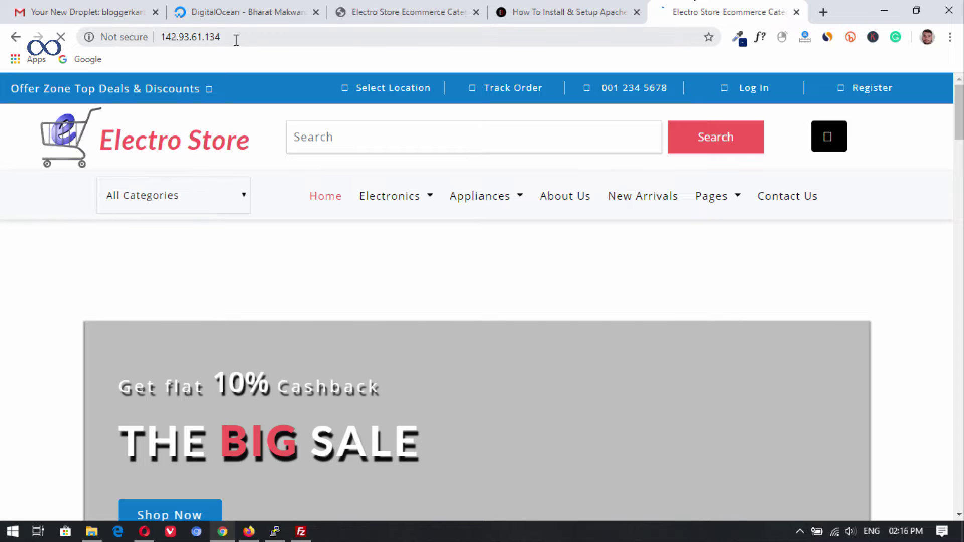
scroll(889, 284, "down", 7)
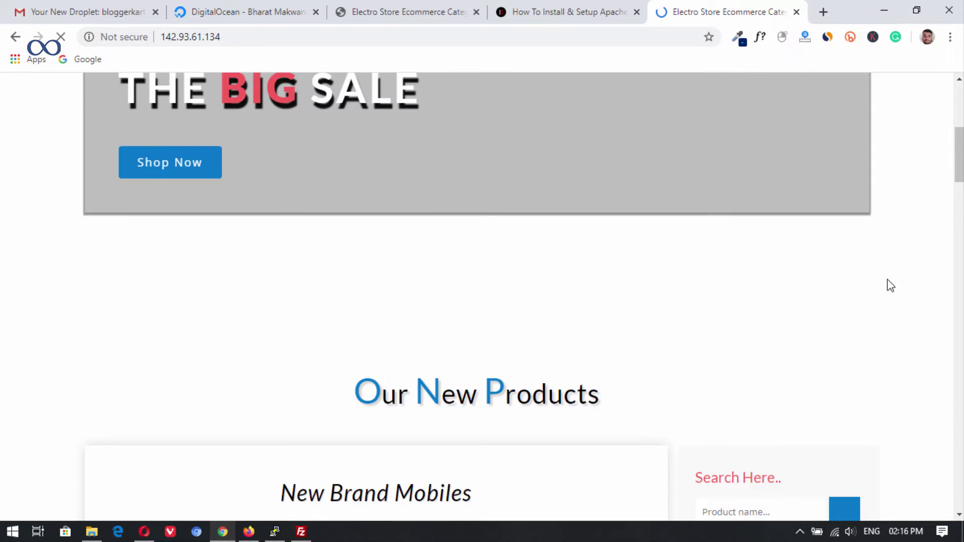
scroll(893, 287, "up", 7)
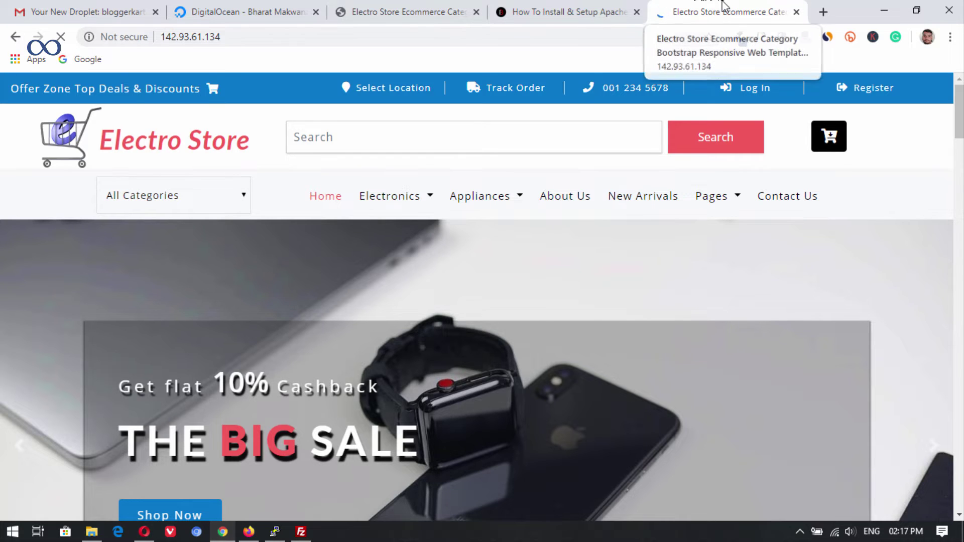
scroll(901, 161, "down", 1)
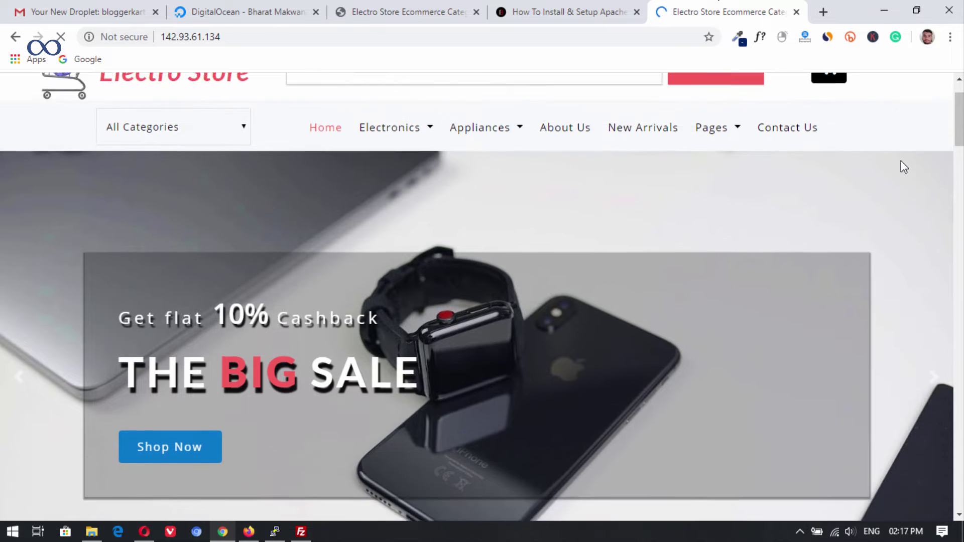
scroll(901, 161, "up", 1)
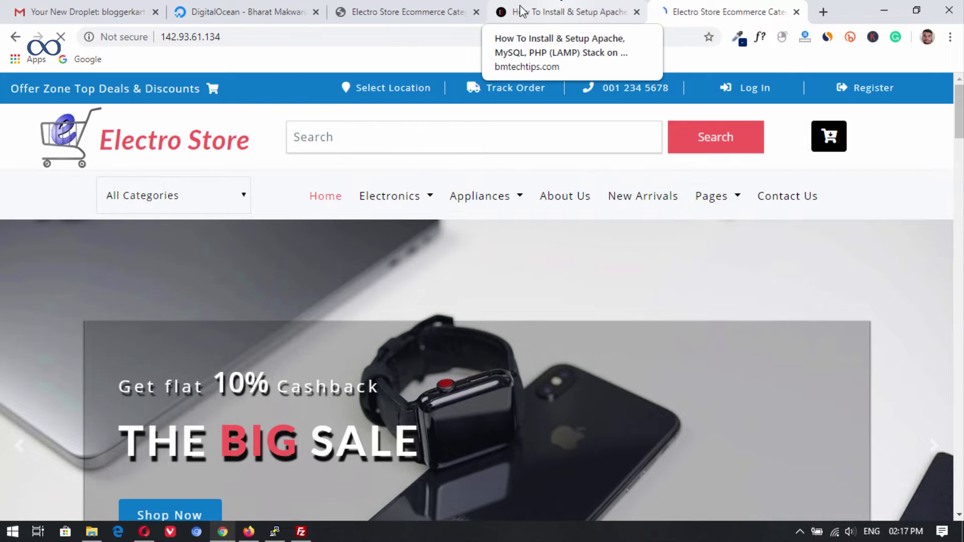
- Return to the DigitalOcean project overview and start creating a load balancer
left_click(230, 9)
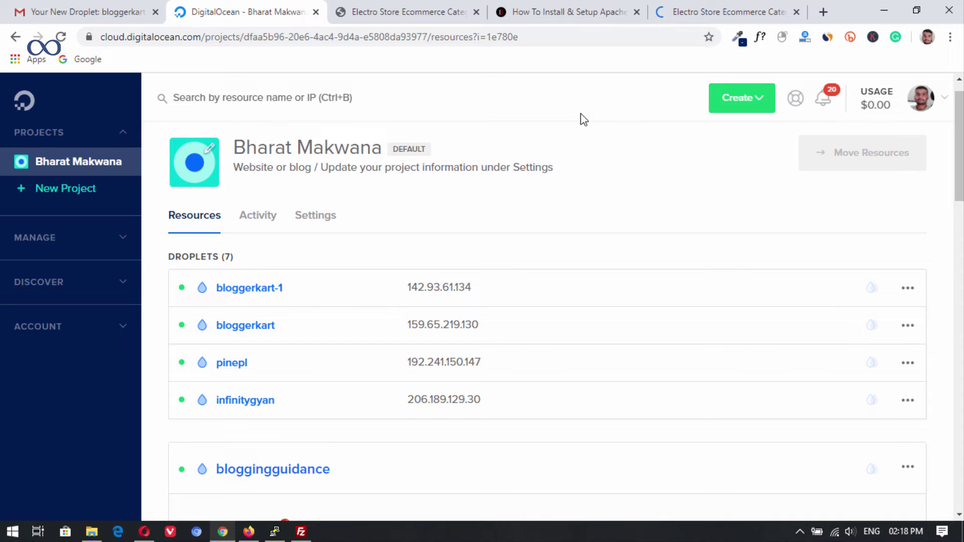
left_click(25, 101)
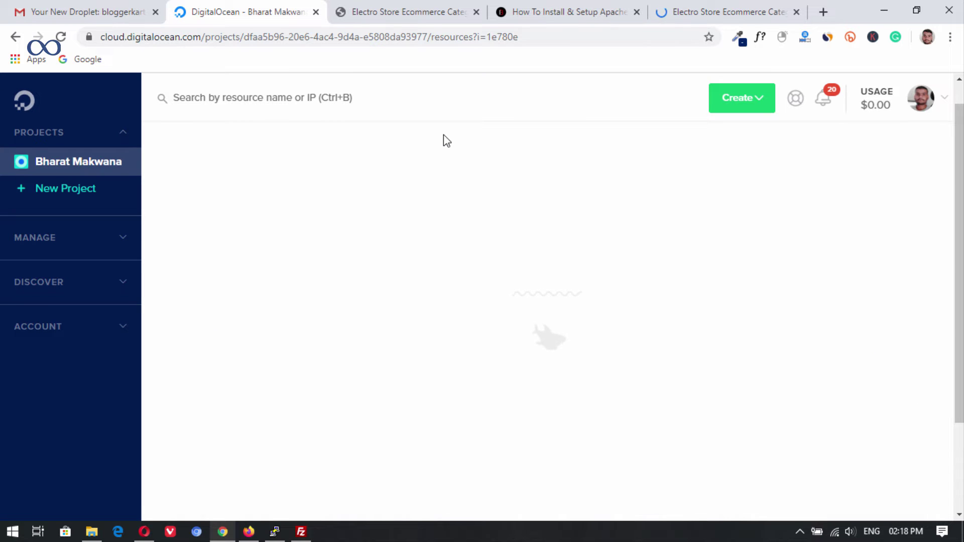
left_click(765, 102)
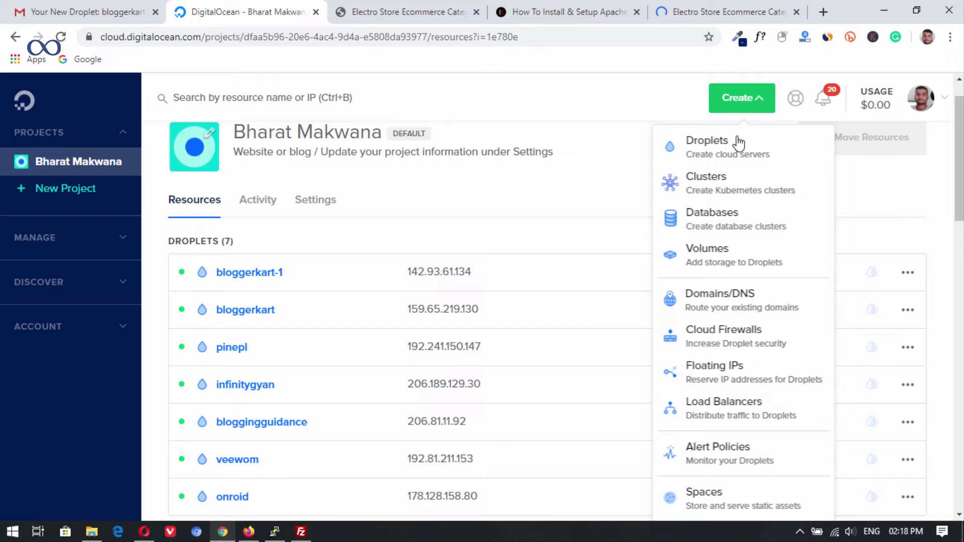
left_click(740, 422)
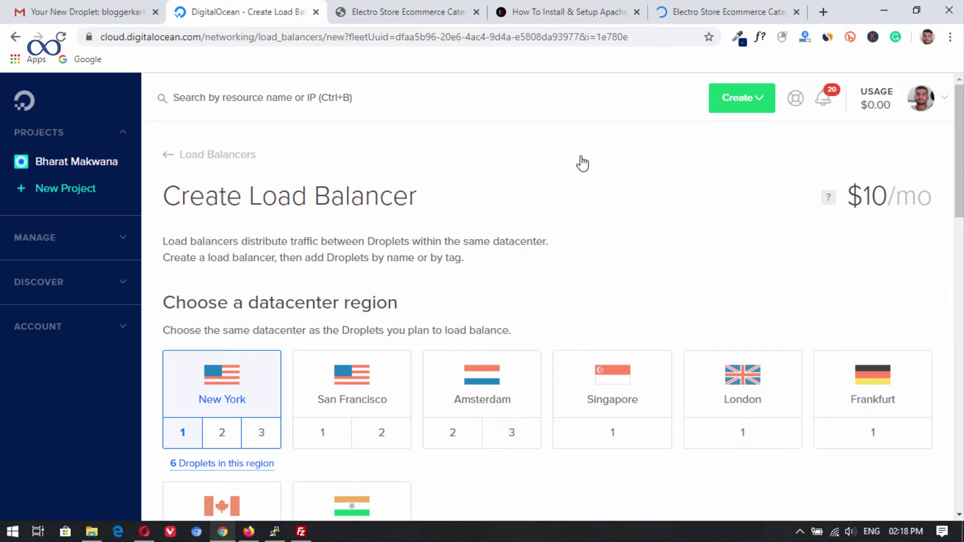
- Examine the datacenter regions, forwarding rule and protocol options for a new rule, checking the connection security of bloggerkart.com
scroll(598, 197, "down", 1)
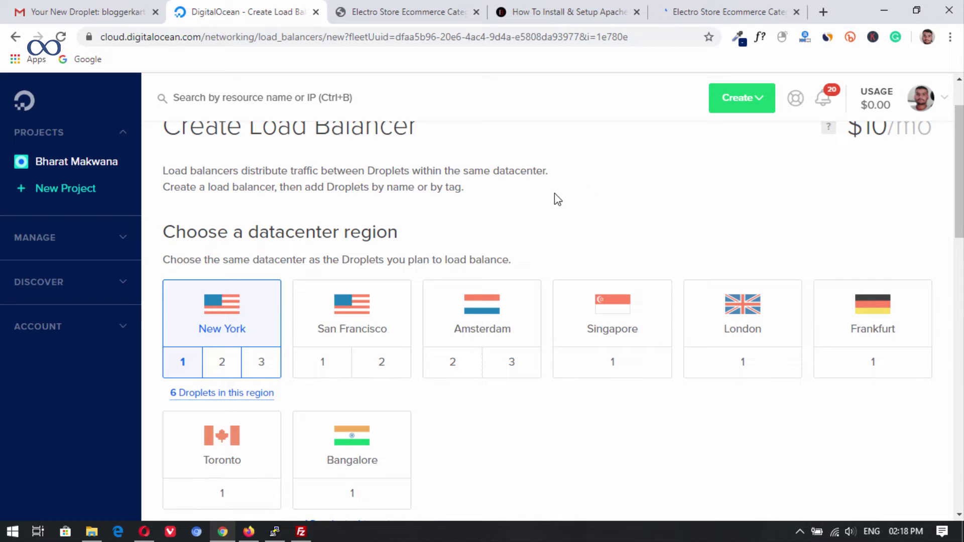
scroll(507, 173, "down", 3)
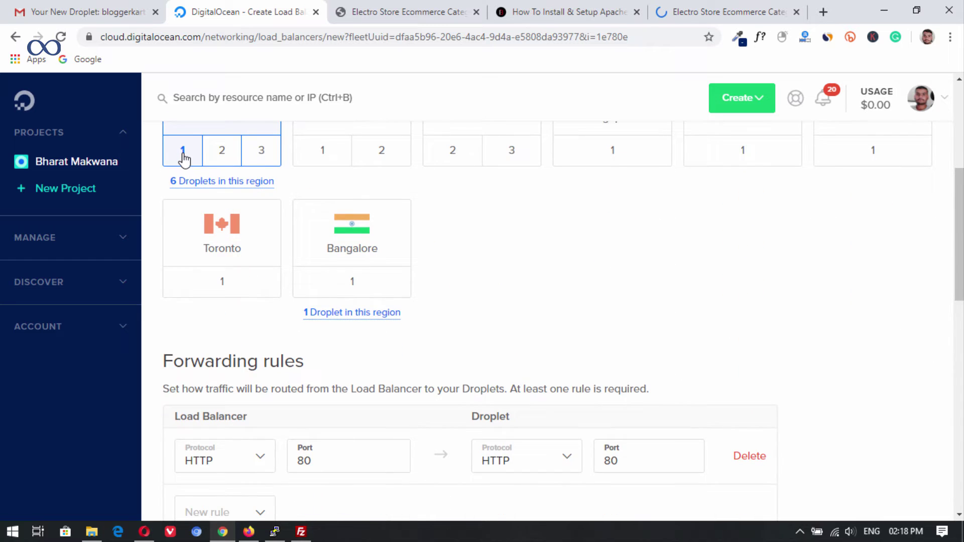
scroll(498, 346, "up", 2)
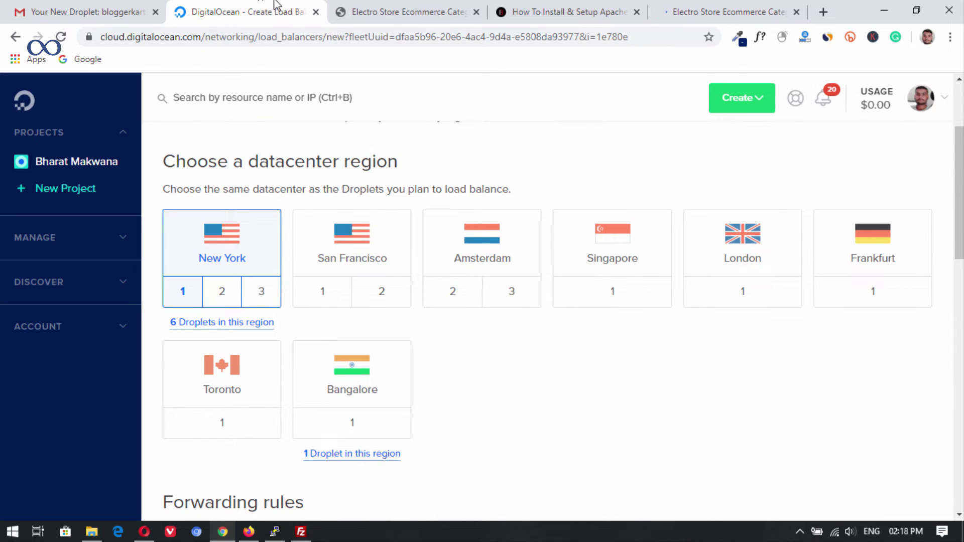
scroll(532, 331, "down", 3)
scroll(503, 301, "down", 4)
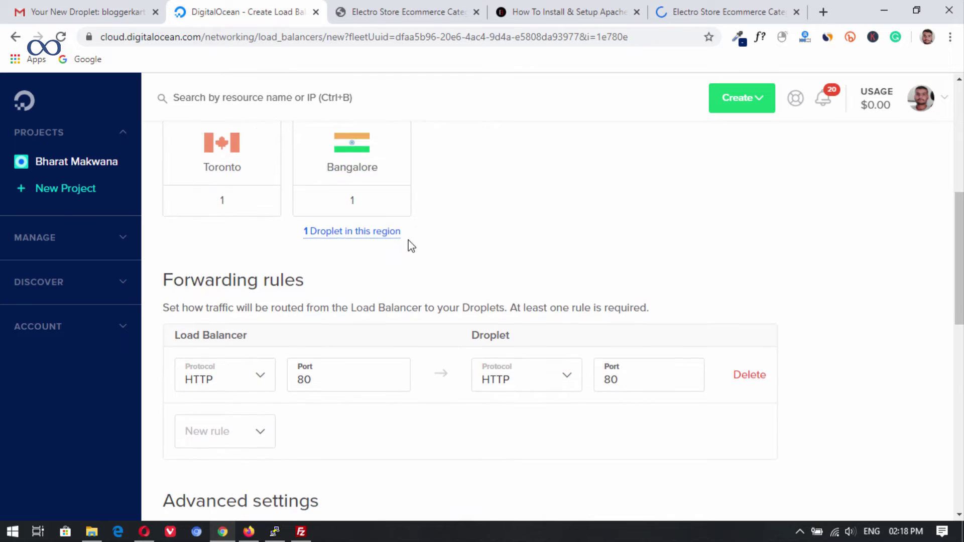
scroll(397, 251, "up", 1)
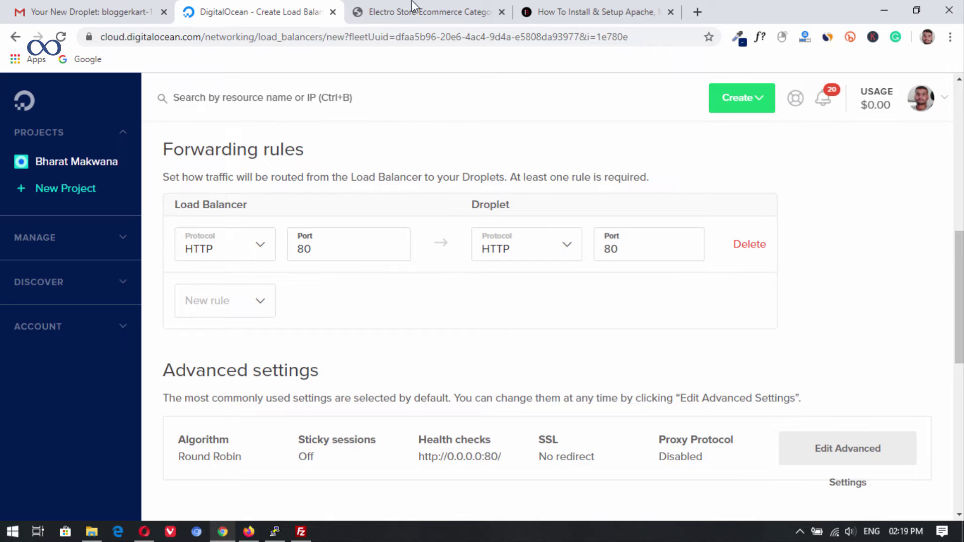
left_click(387, 6)
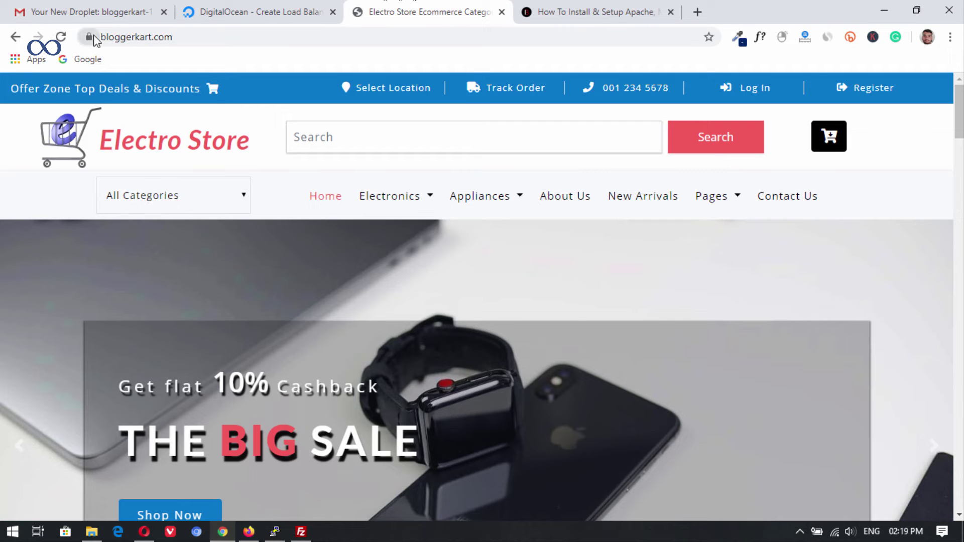
left_click(246, 6)
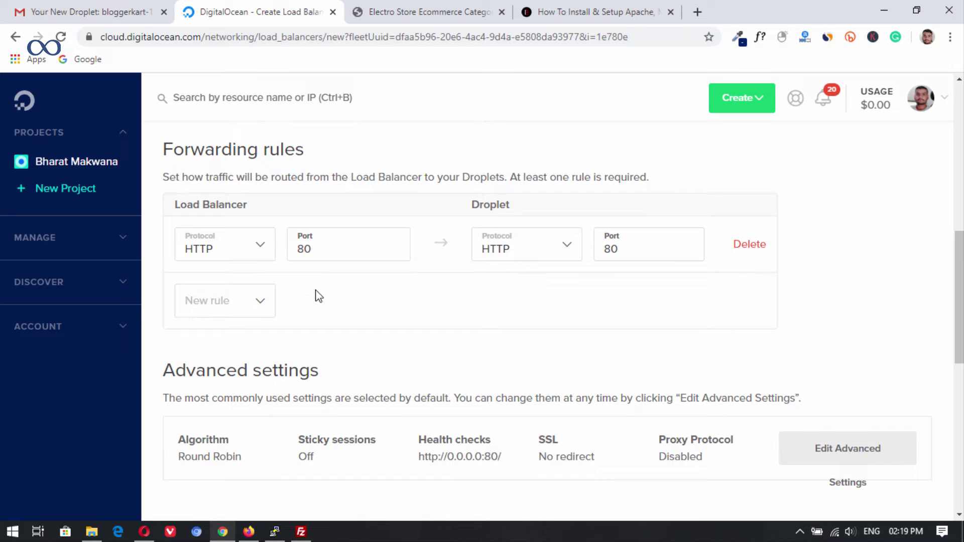
left_click(267, 308)
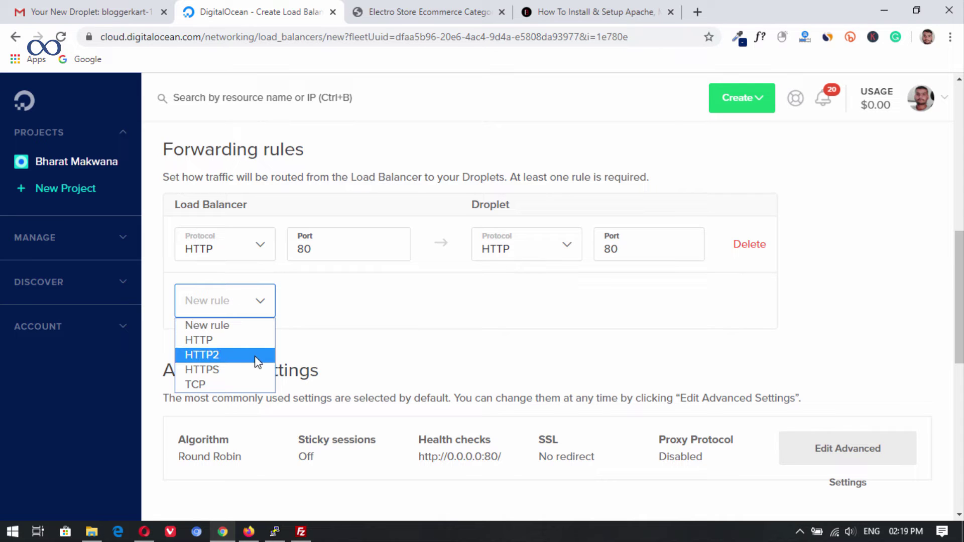
left_click(418, 328)
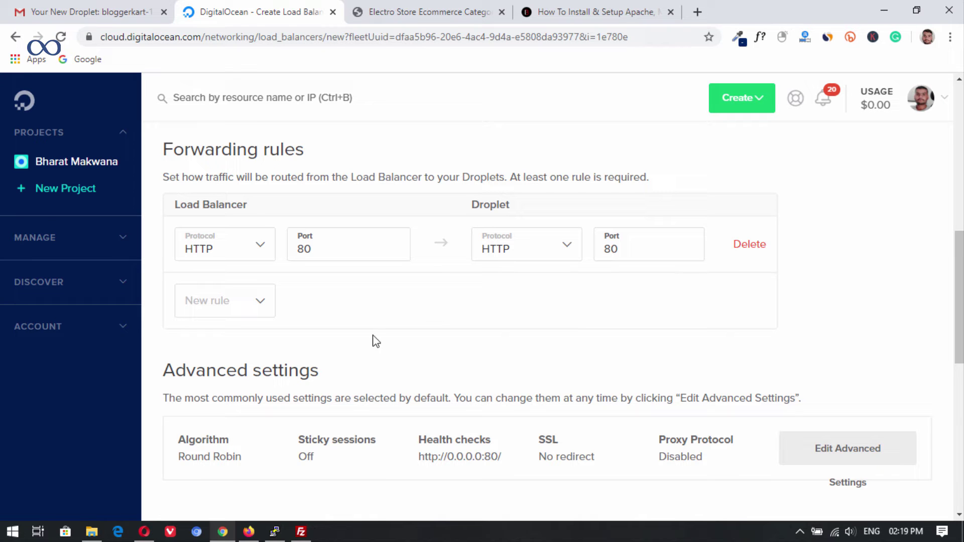
- Name the load balancer bkrt and create it with the default region, forwarding rule and advanced settings
scroll(366, 304, "down", 3)
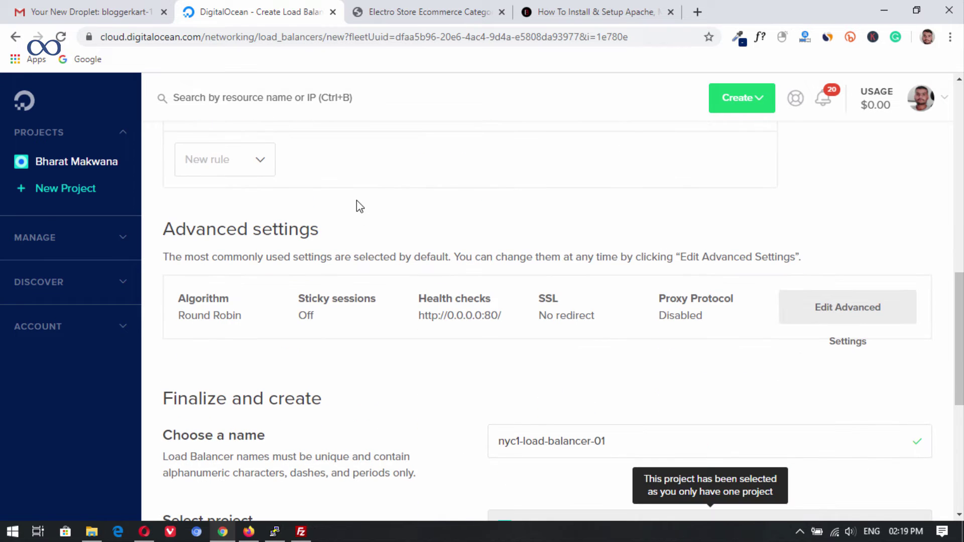
scroll(356, 200, "down", 3)
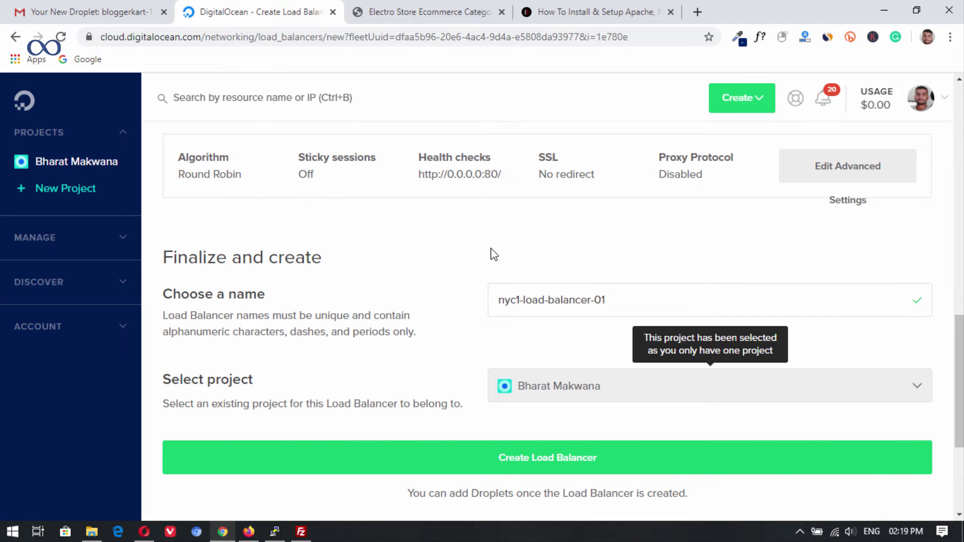
scroll(512, 228, "down", 1)
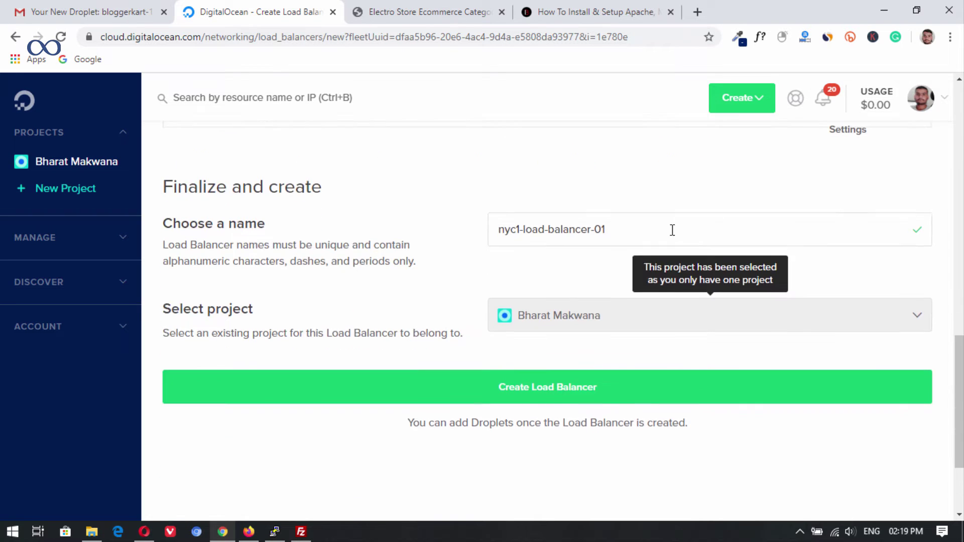
left_click_drag(618, 229, 422, 234)
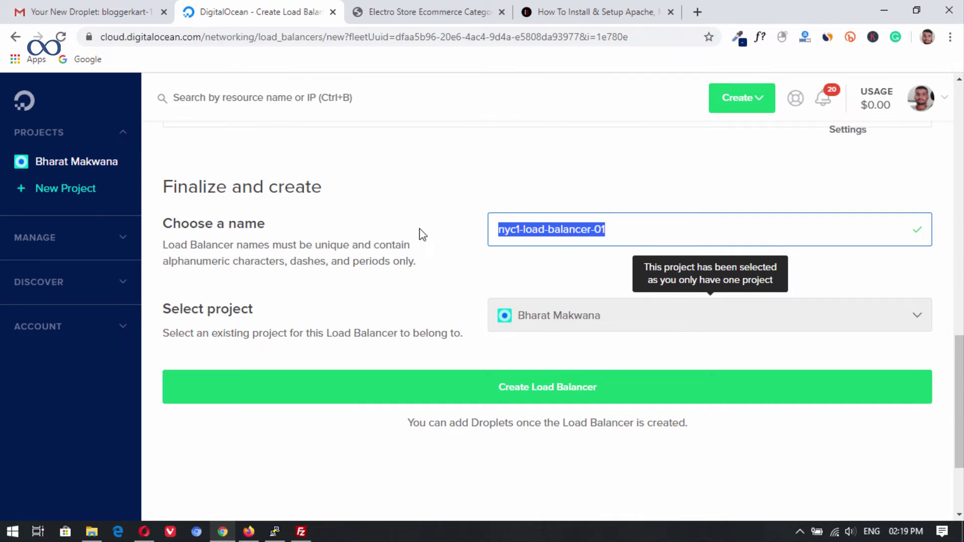
key("BackSpace")
type("bkrt")
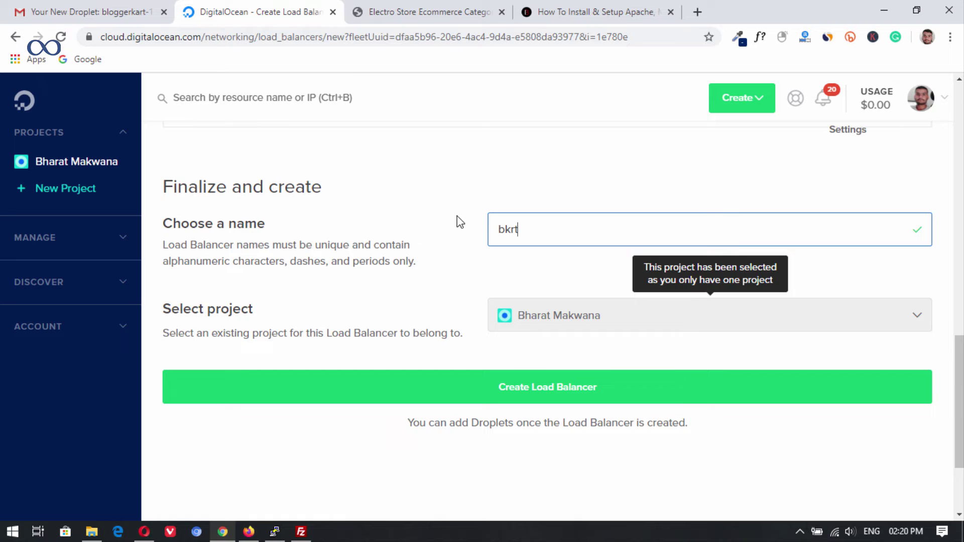
scroll(442, 224, "down", 2)
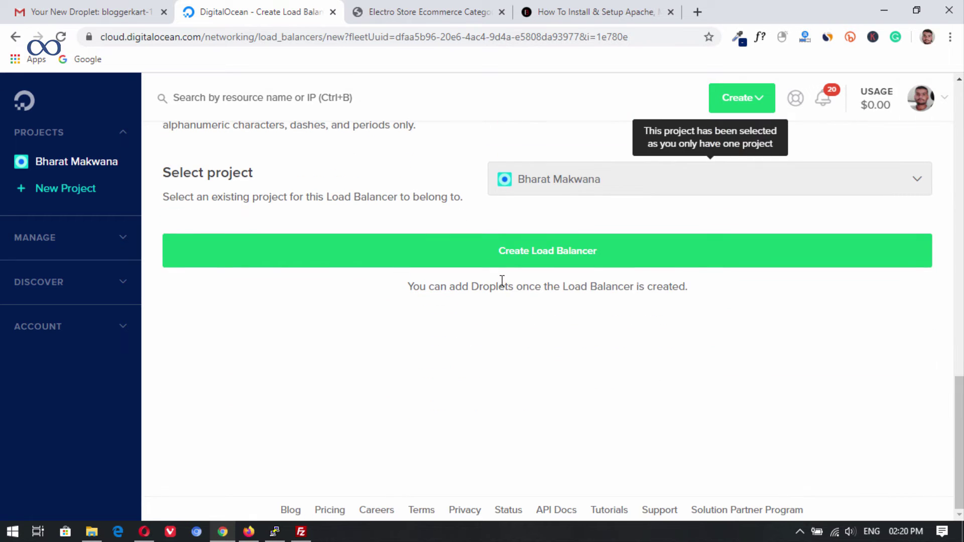
left_click(538, 254)
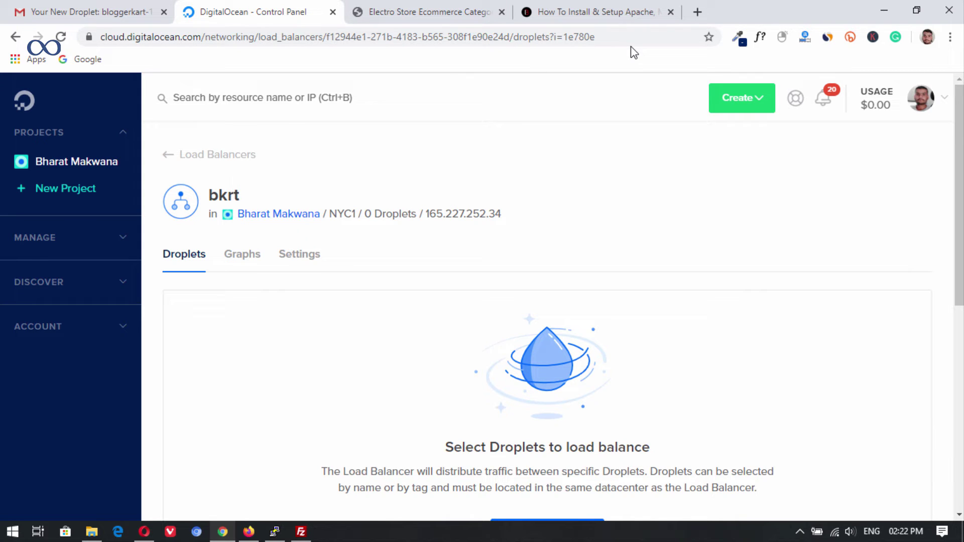
scroll(400, 308, "down", 3)
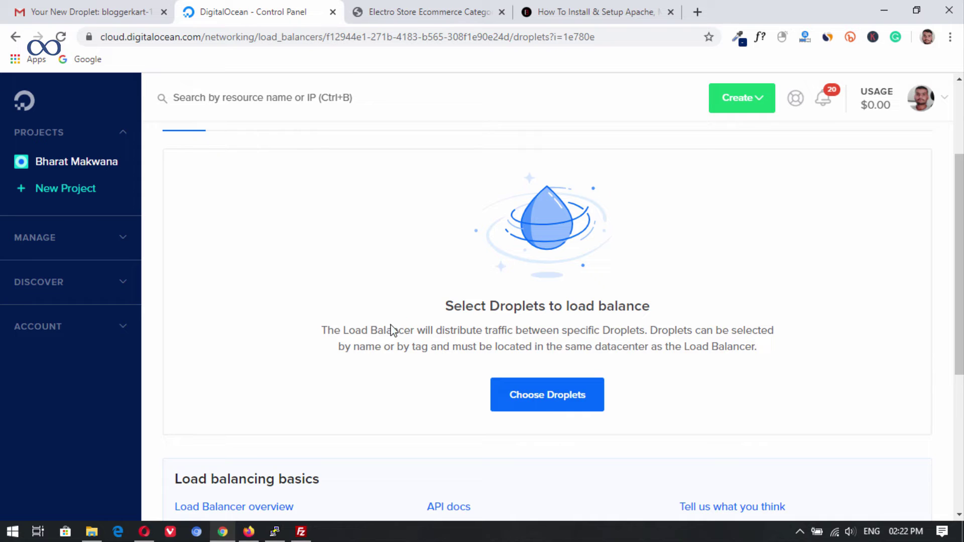
- Add the bloggerkart and bloggerkart-1 Droplets to the bkrt load balancer
left_click(552, 404)
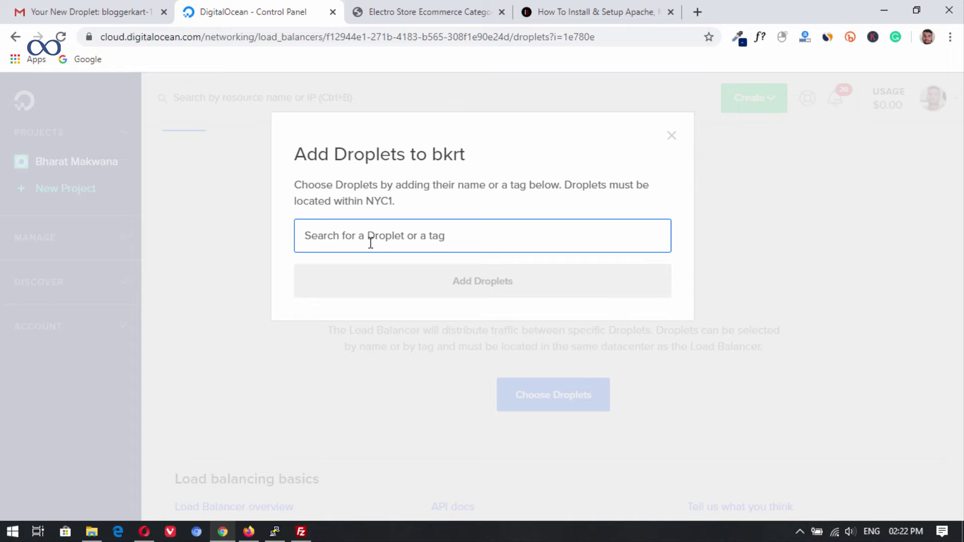
type("b")
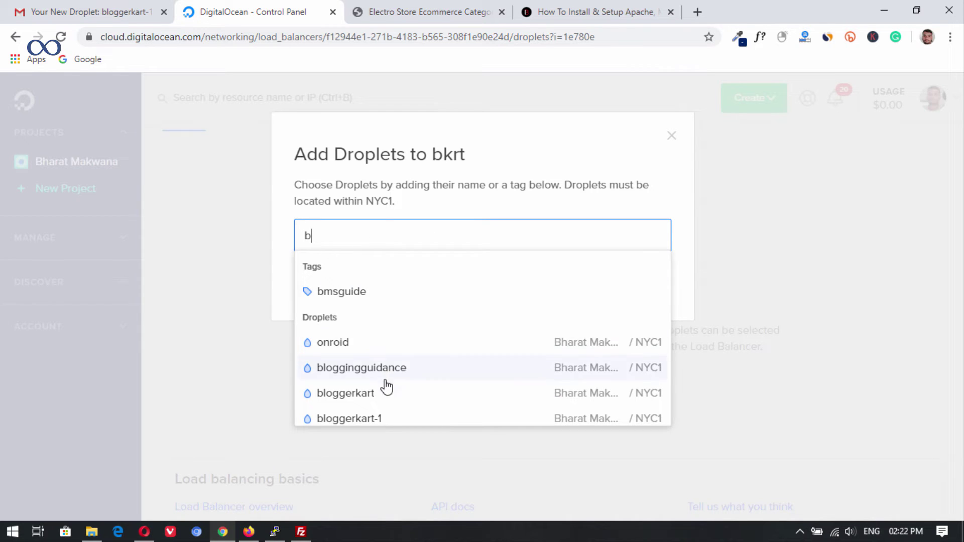
left_click(345, 393)
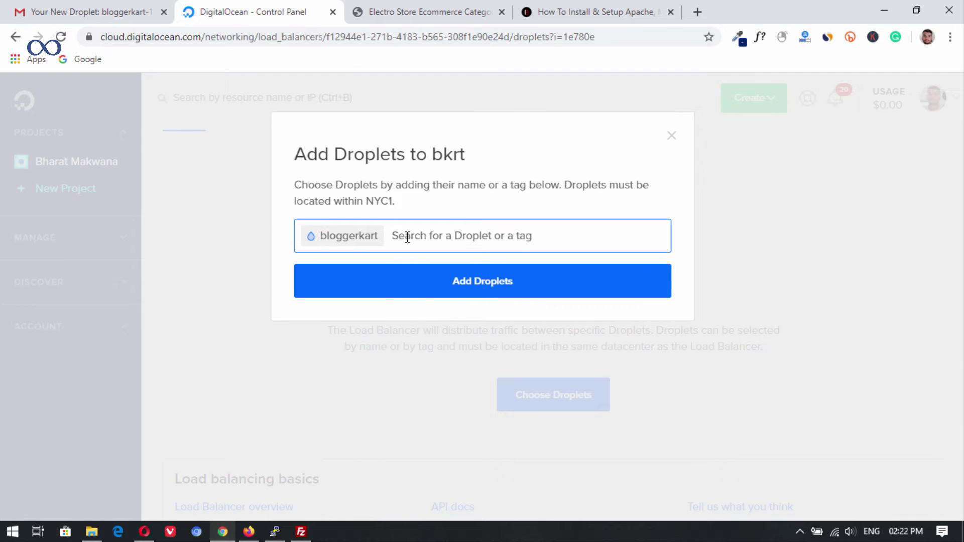
type("b")
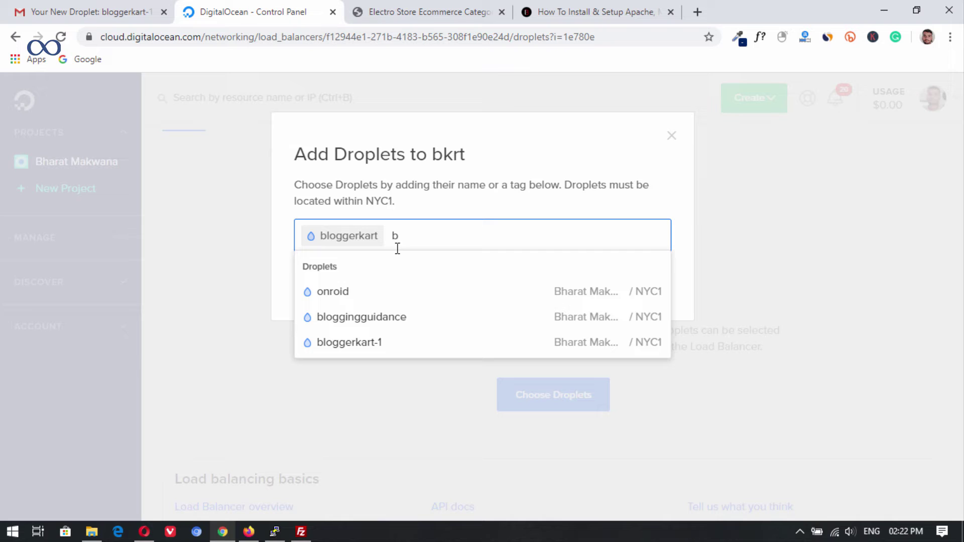
left_click(394, 346)
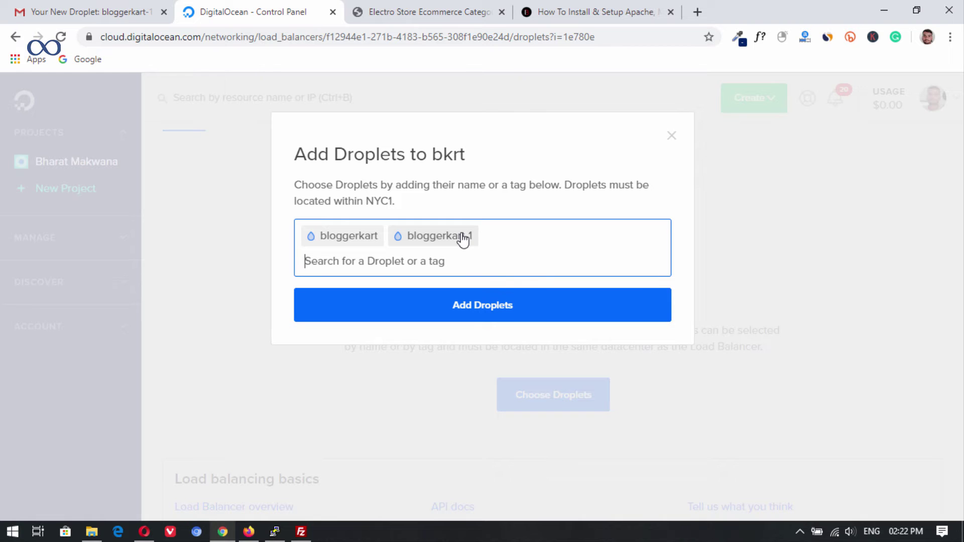
left_click(490, 308)
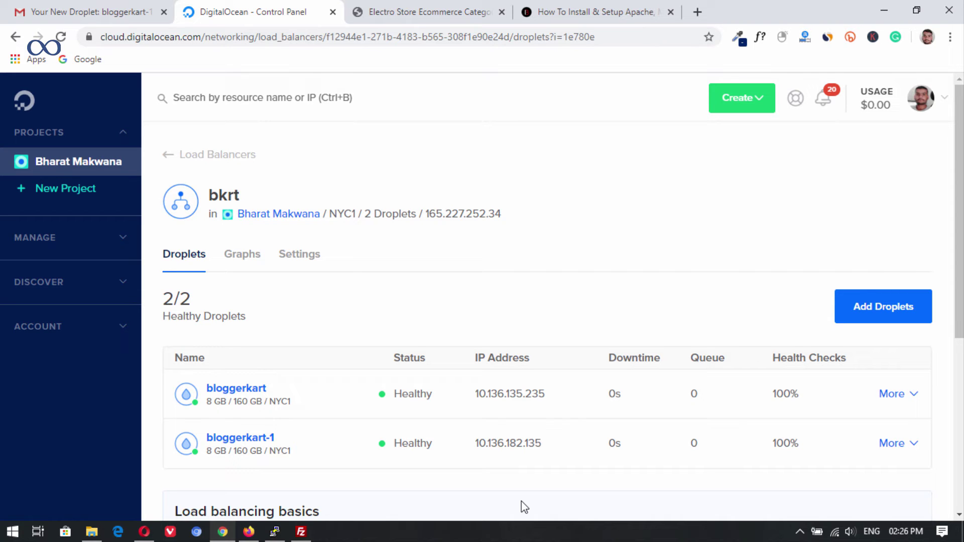
- Copy the bkrt load balancer's IP address and open the DNS records of bloggerkart.com on Cloudflare in Opera
scroll(520, 503, "down", 2)
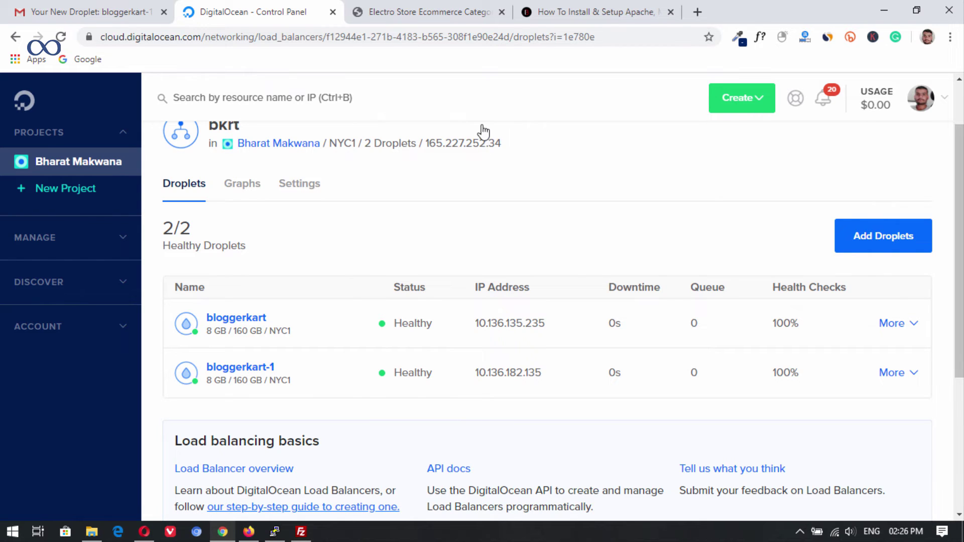
mouse_move(507, 147)
left_click(514, 145)
left_click(144, 532)
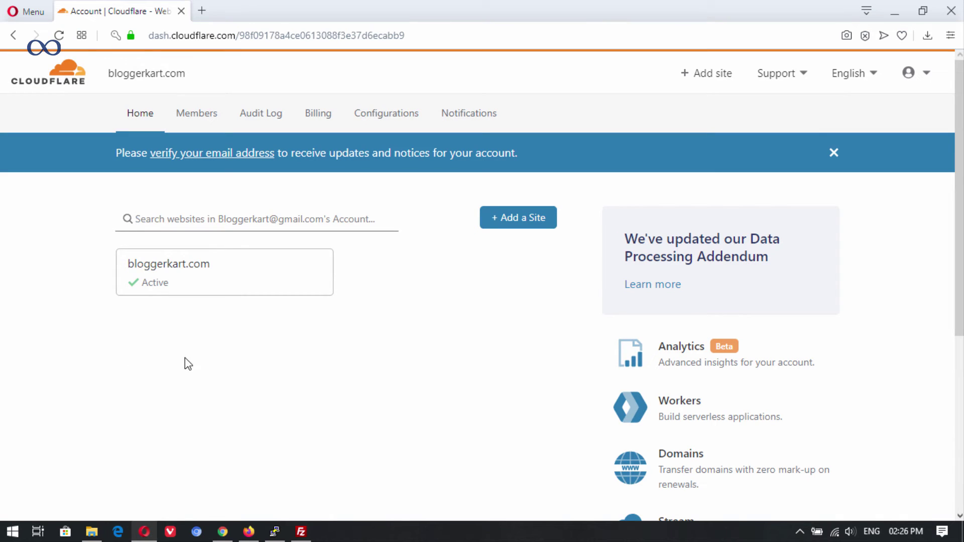
left_click(168, 267)
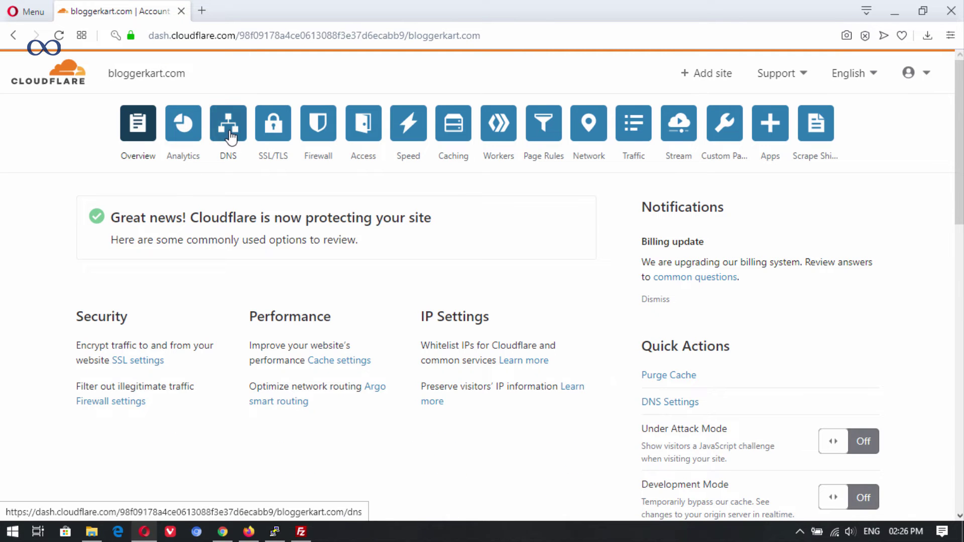
left_click(230, 137)
scroll(456, 219, "down", 2)
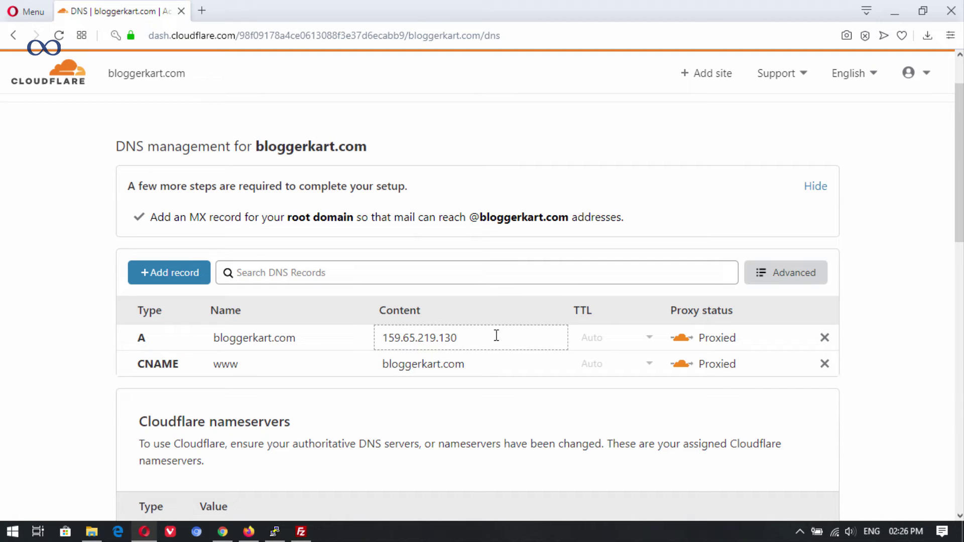
- Point the bloggerkart.com A record to 165.227.252.34 and review the DNS management page
left_click(375, 339)
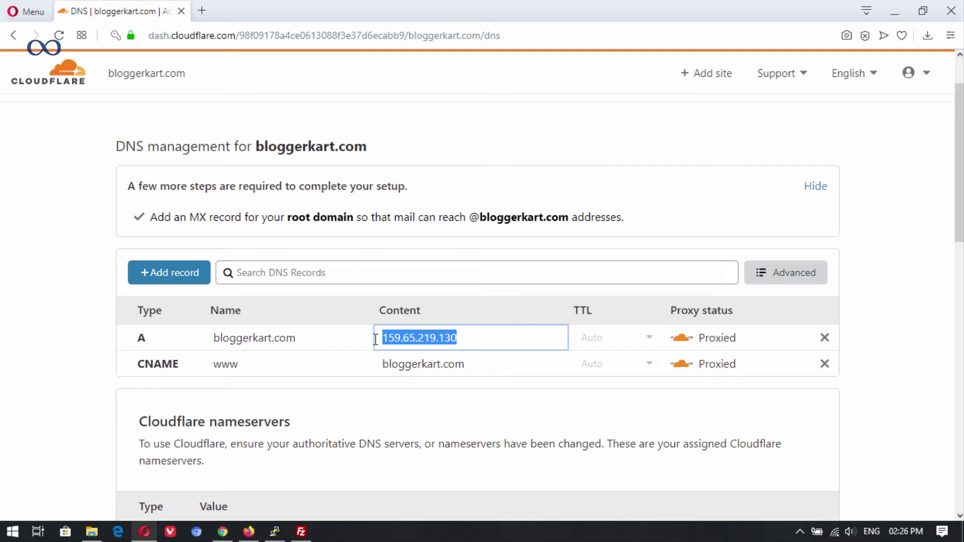
key("BackSpace")
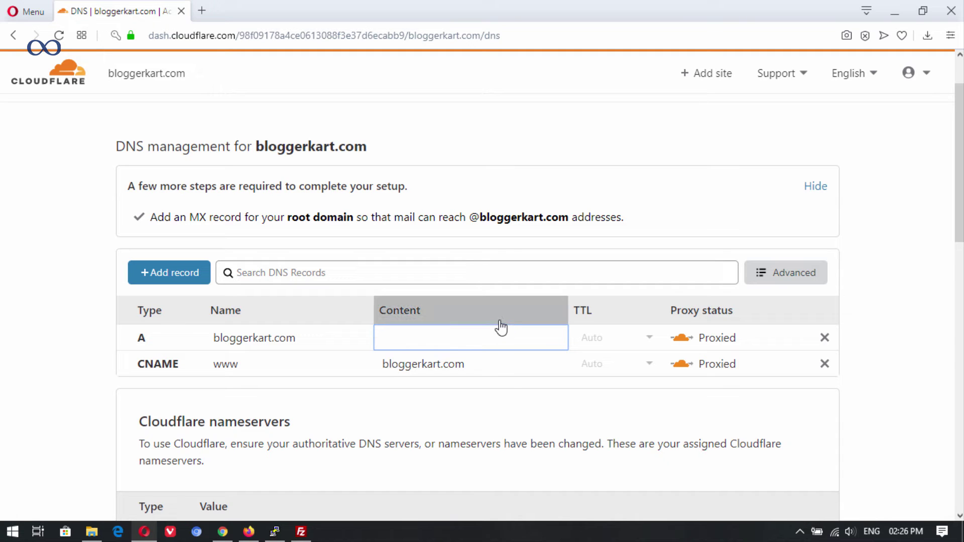
key("ctrl+v")
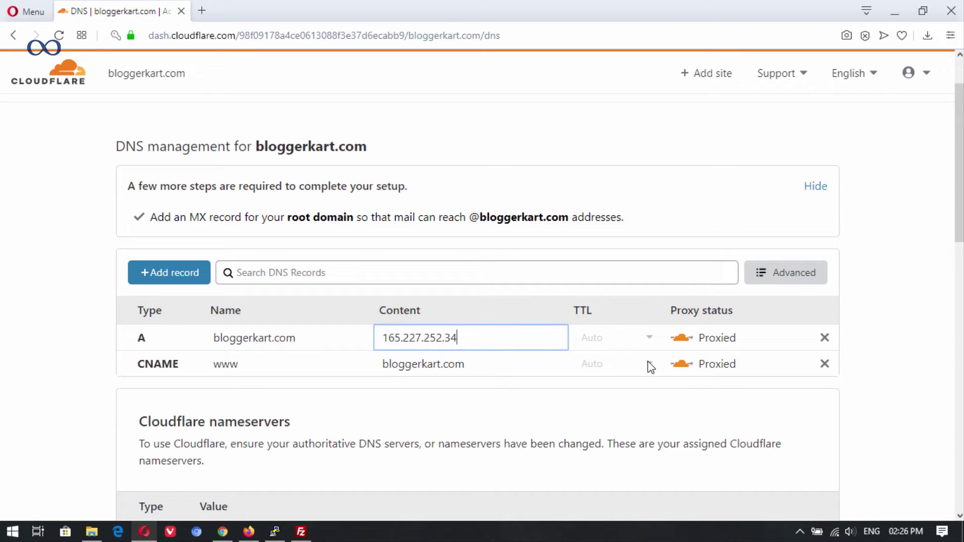
left_click(530, 401)
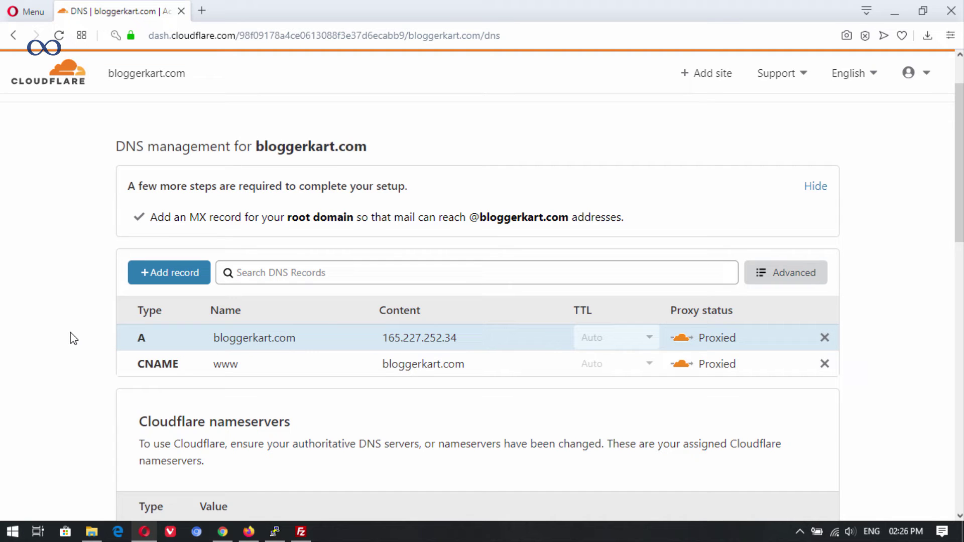
scroll(80, 336, "down", 2)
scroll(79, 335, "up", 3)
scroll(81, 335, "down", 4)
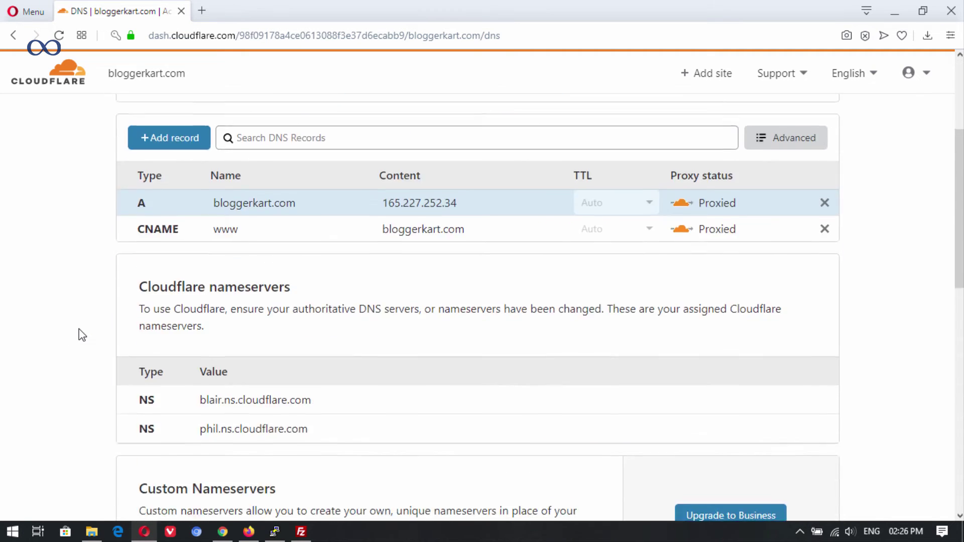
scroll(447, 318, "down", 3)
scroll(444, 366, "up", 7)
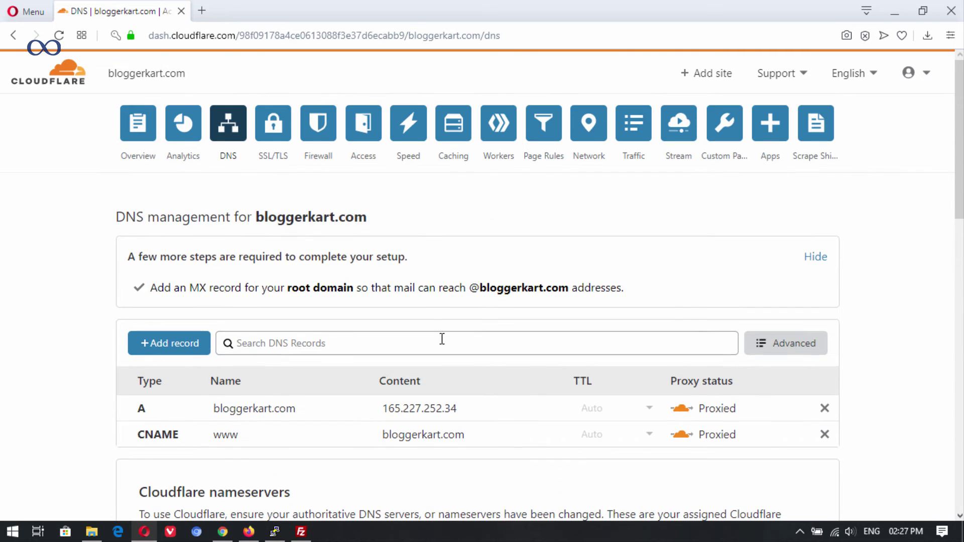
- Log back in to Cloudflare and reopen the bloggerkart.com DNS records to check the A record
left_click(179, 130)
left_click(230, 132)
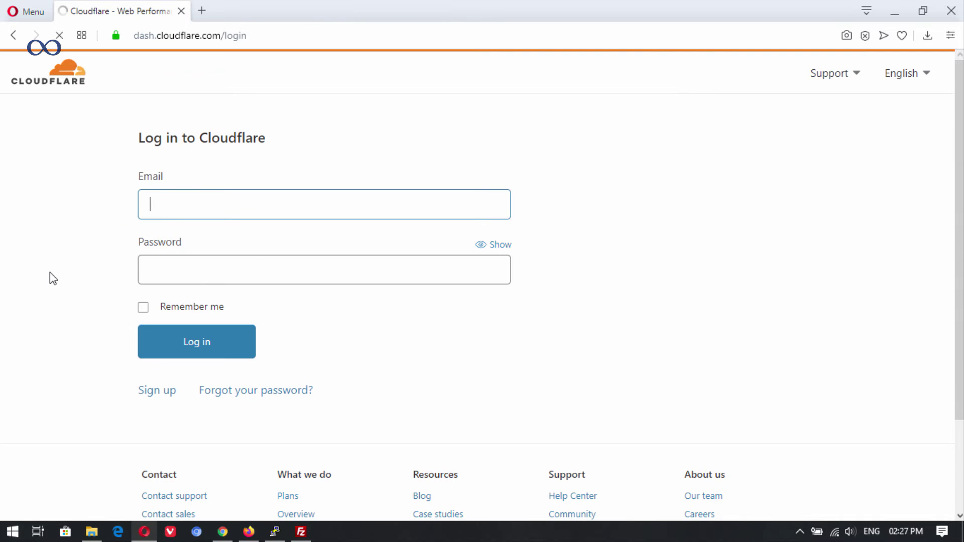
left_click(245, 356)
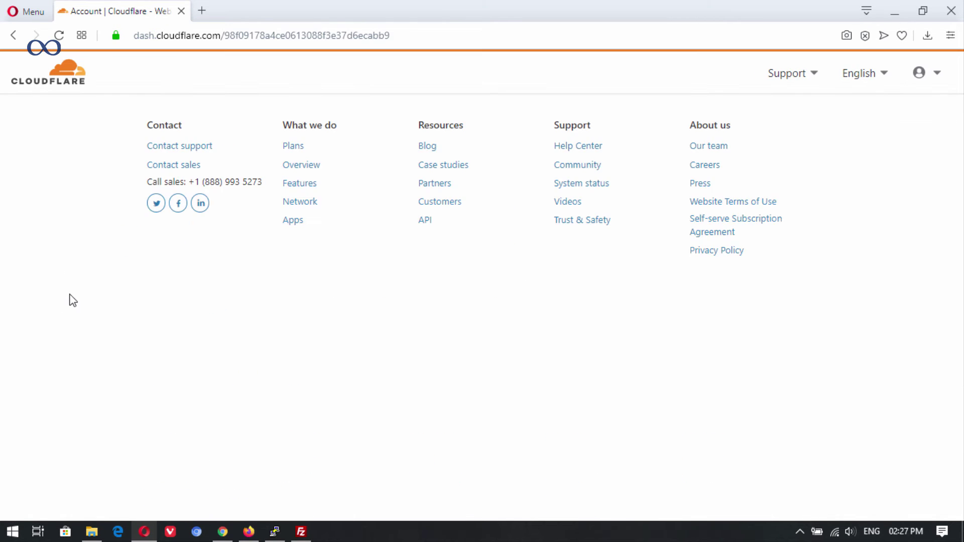
left_click(200, 263)
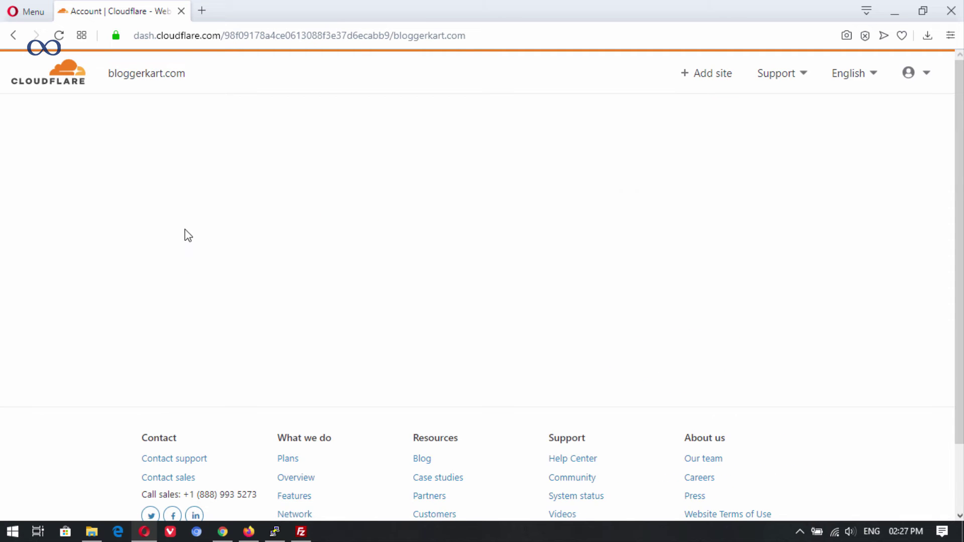
left_click(229, 127)
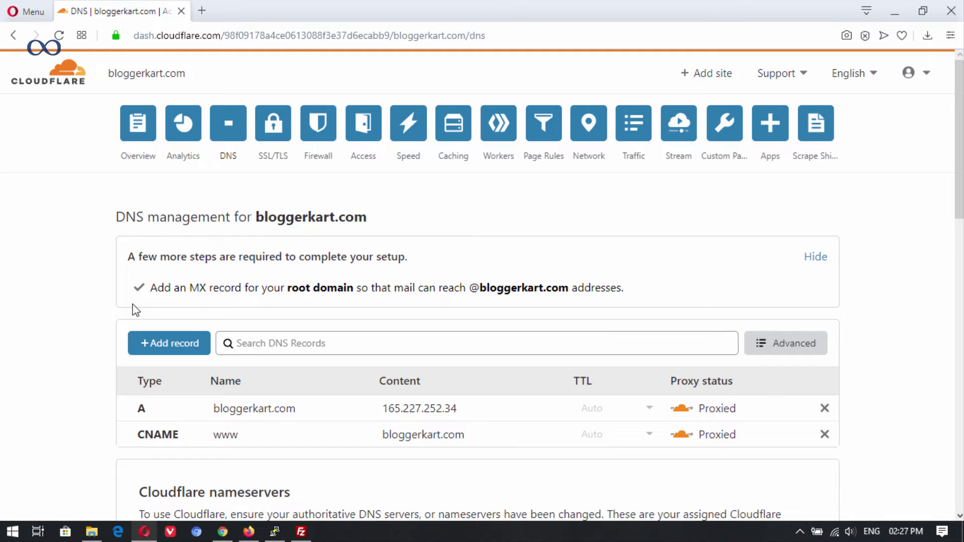
- Switch to Firefox, open a private window and load bloggerkart.com in it
left_click(257, 530)
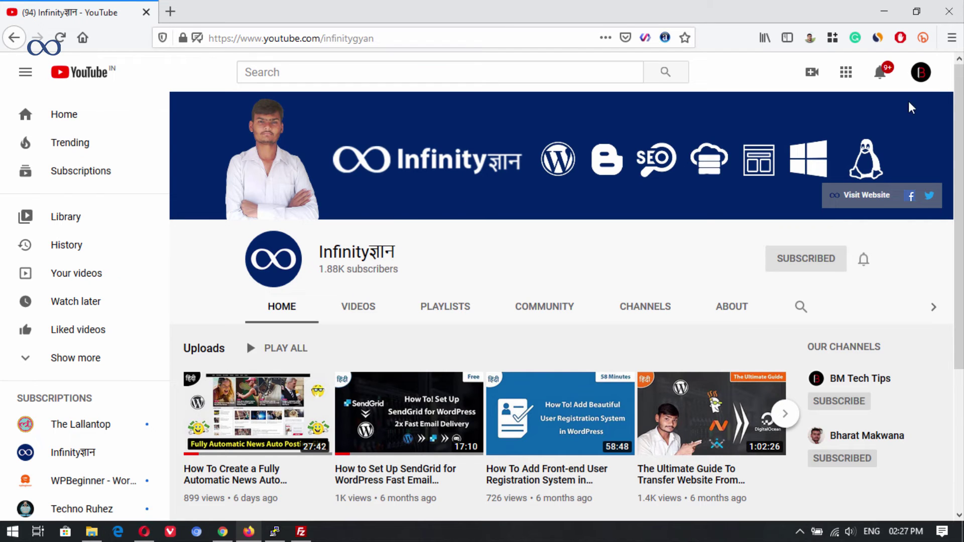
left_click(953, 37)
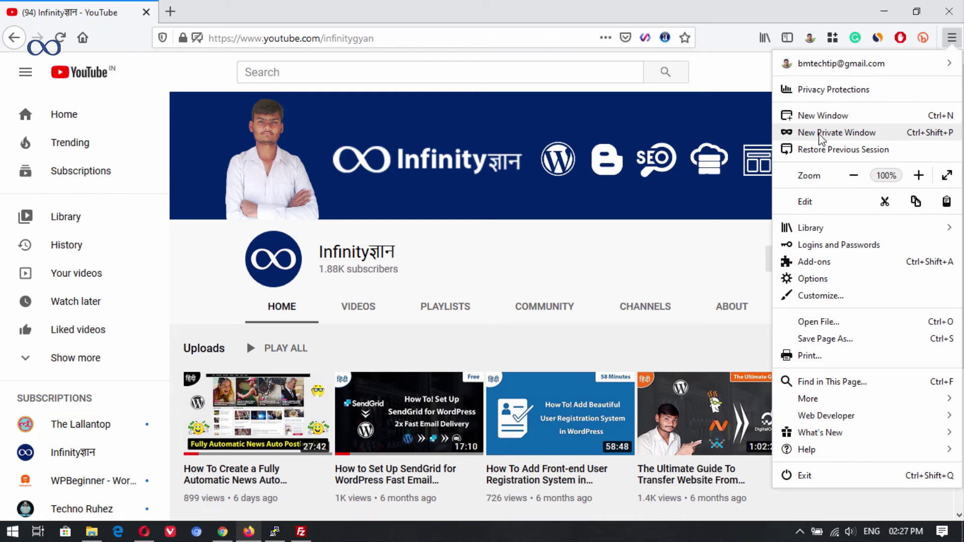
left_click(840, 133)
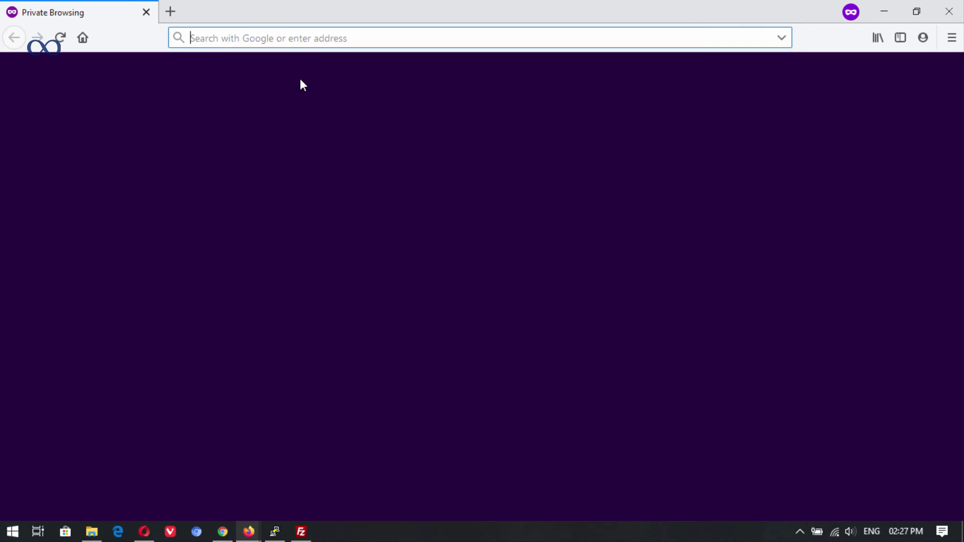
type("blog")
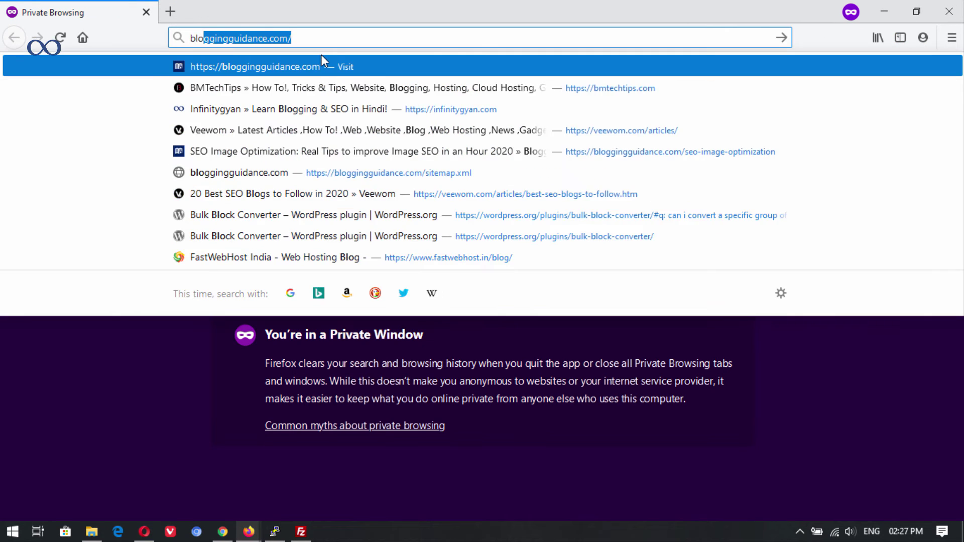
key("BackSpace")
key("Escape")
key("Escape")
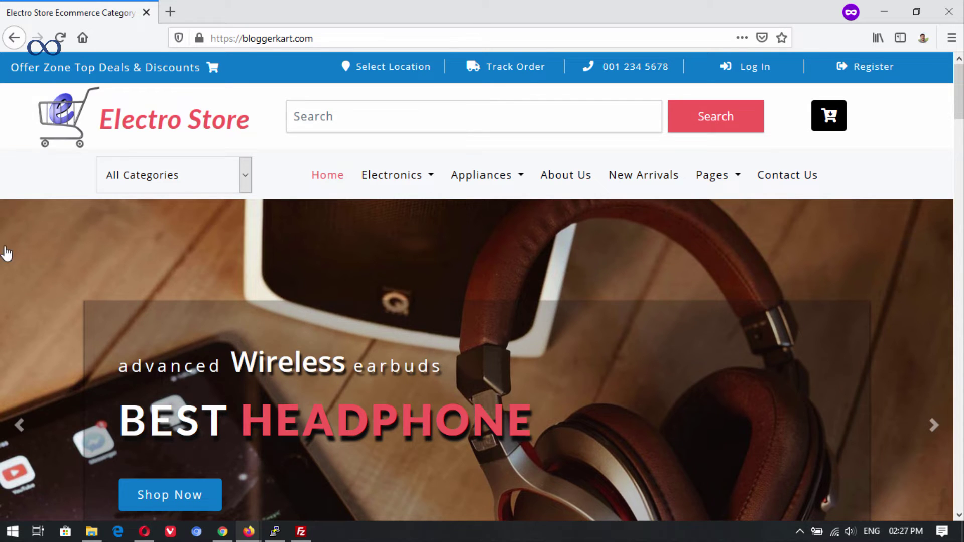
- Reload bloggerkart.com twice and examine the offer text in the site's header bar
left_click(61, 41)
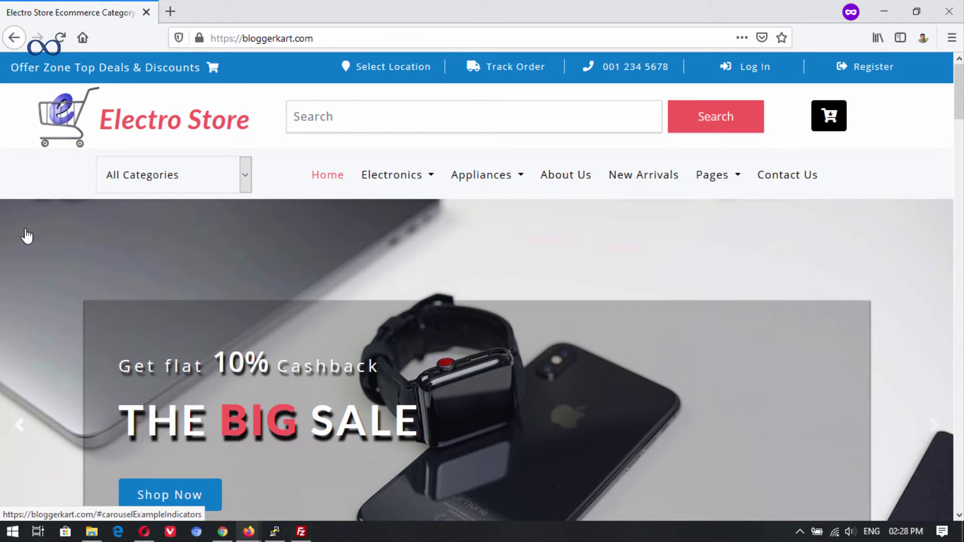
key("F5")
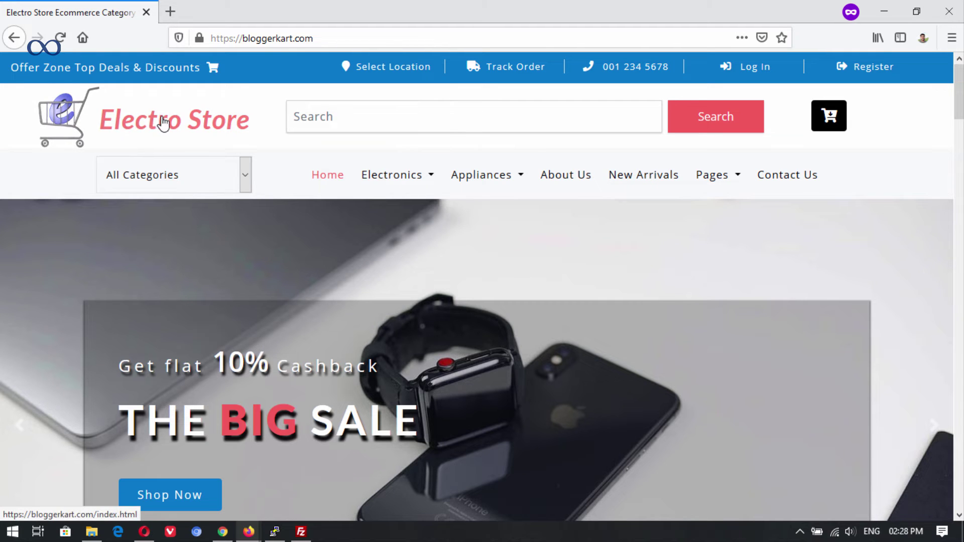
left_click_drag(10, 68, 197, 74)
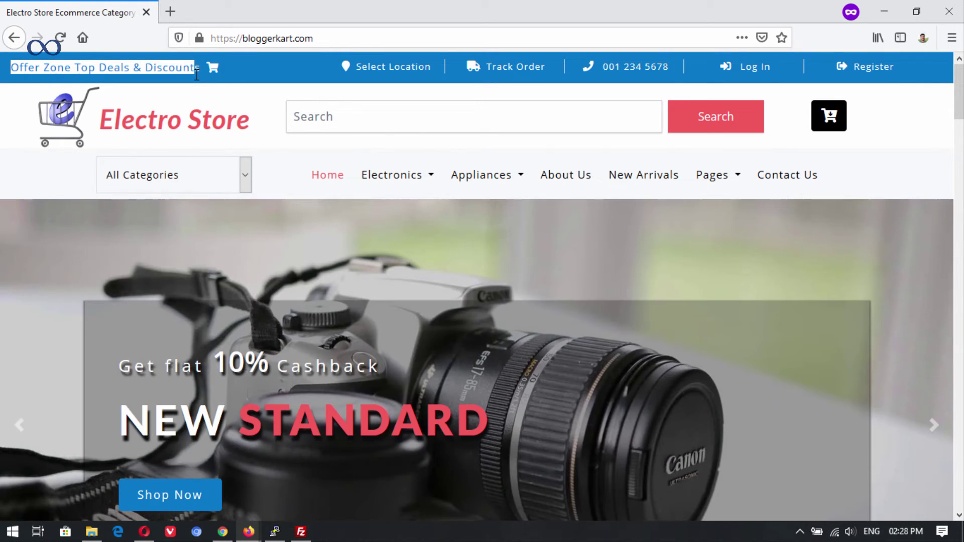
left_click(269, 59)
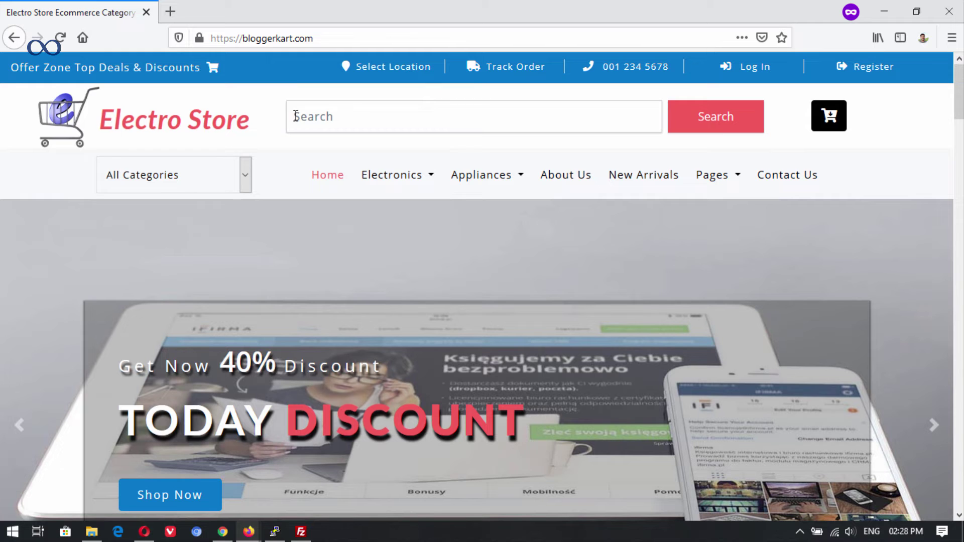
- Switch to FileZilla and refresh the remote /var/www/html listing on the 142.93.61.134 server
left_click(301, 533)
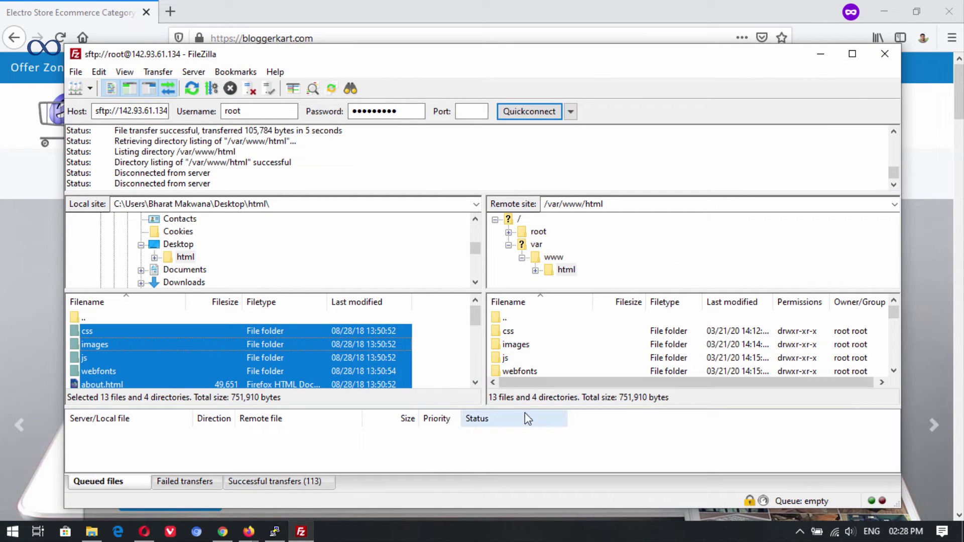
left_click(728, 344)
right_click(803, 317)
left_click(858, 417)
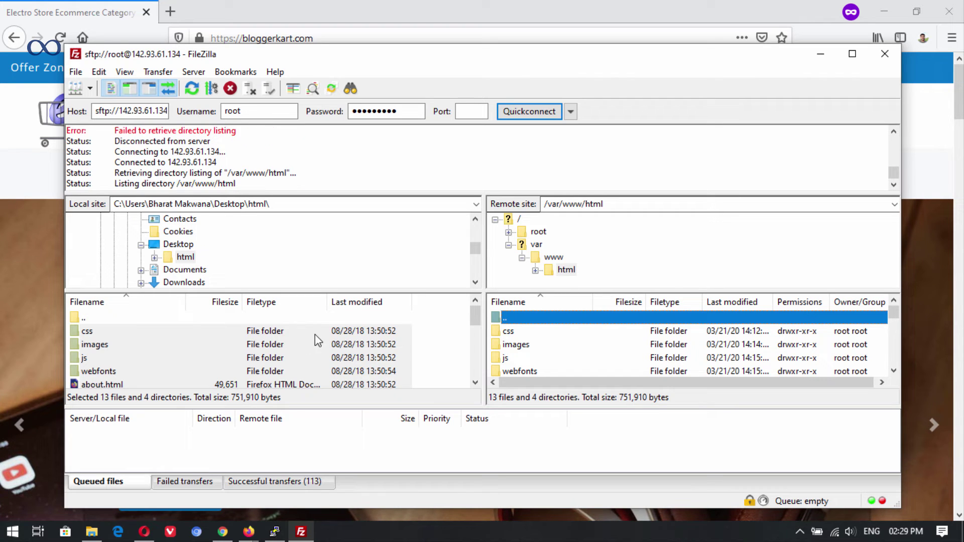
- Copy the bloggerkart droplet's IP 10.136.135.235 from DigitalOcean and try to connect to it as root in a new FileZilla connection
left_click(76, 72)
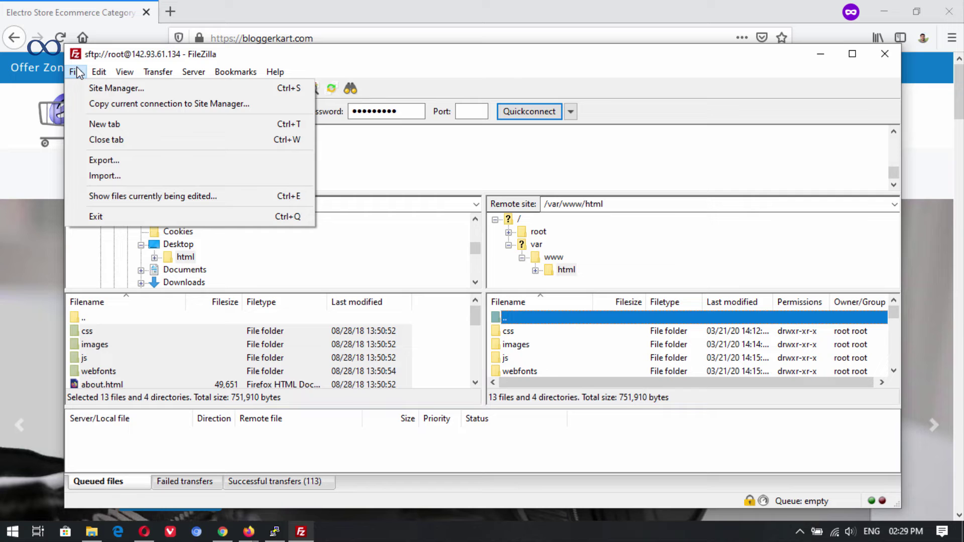
left_click(105, 124)
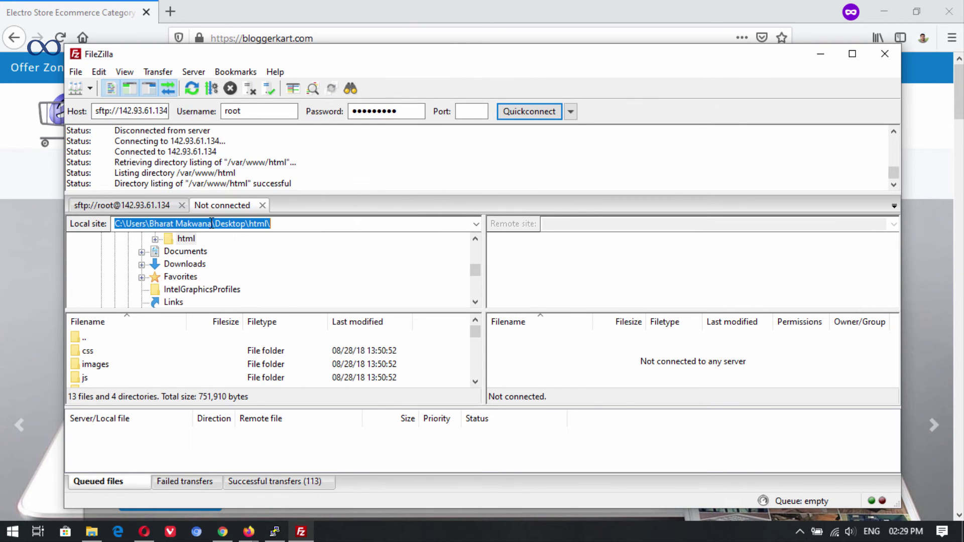
left_click(131, 111)
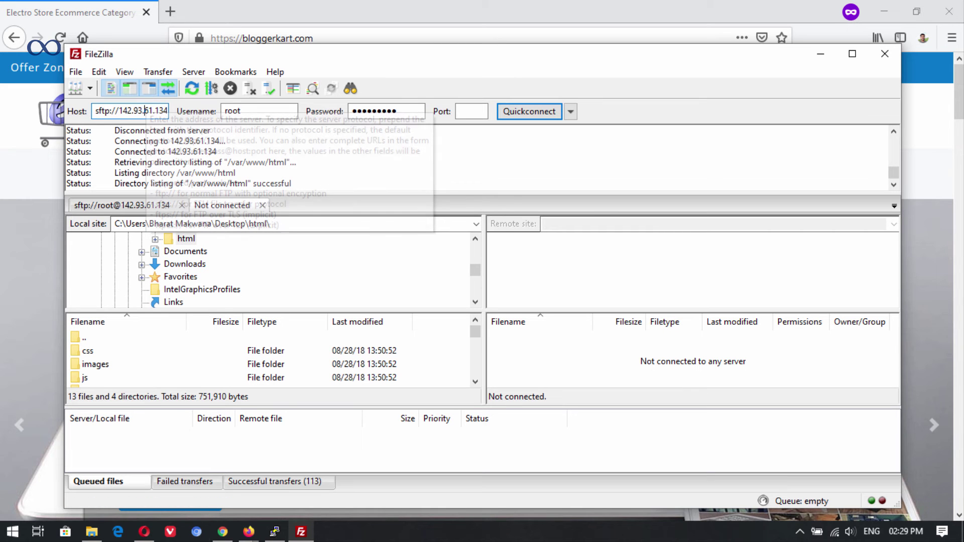
left_click(224, 531)
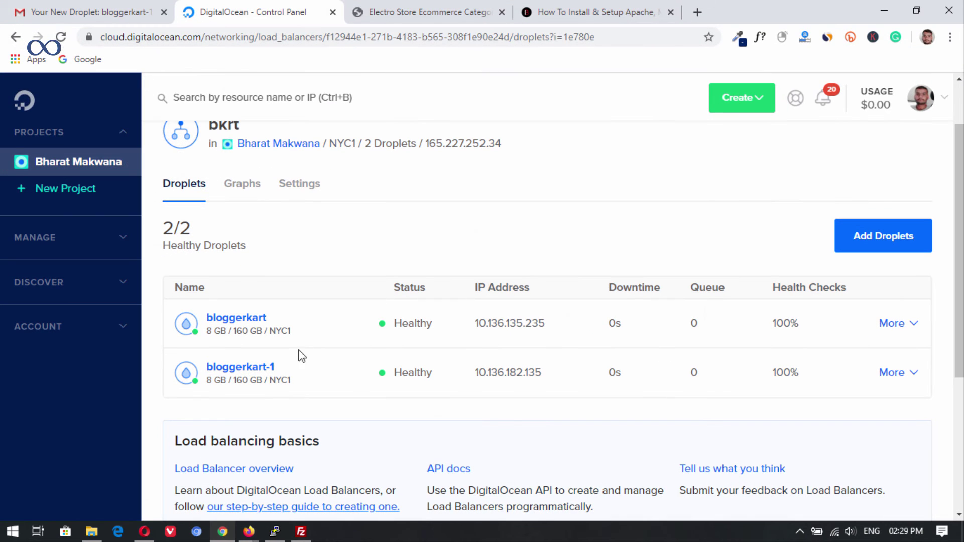
left_click(557, 324)
left_click(301, 532)
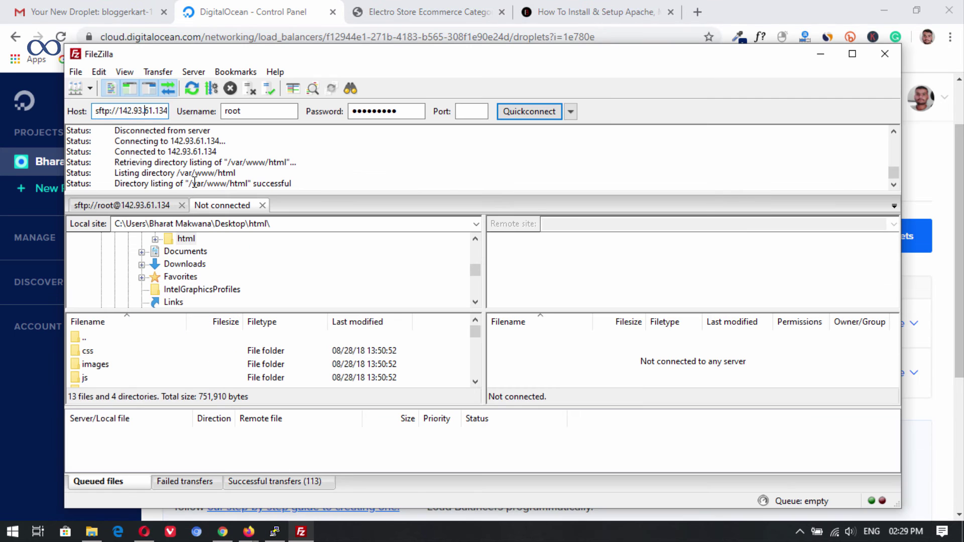
double_click(157, 111)
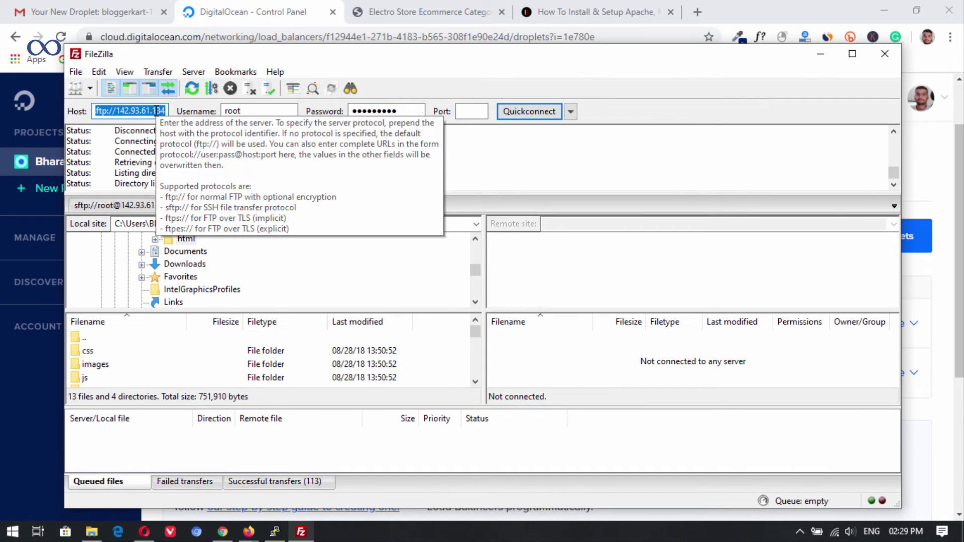
key("ctrl+v")
left_click(408, 111)
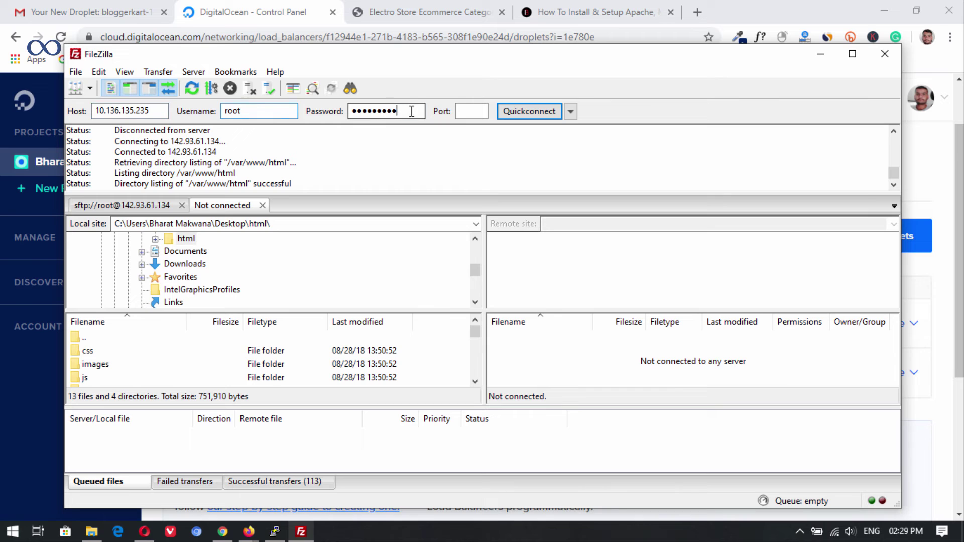
left_click(478, 110)
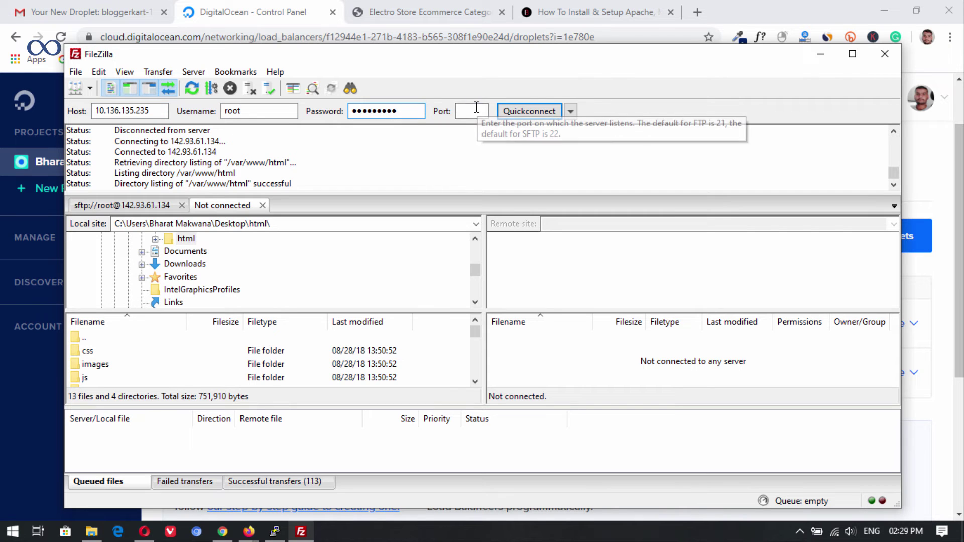
left_click(528, 111)
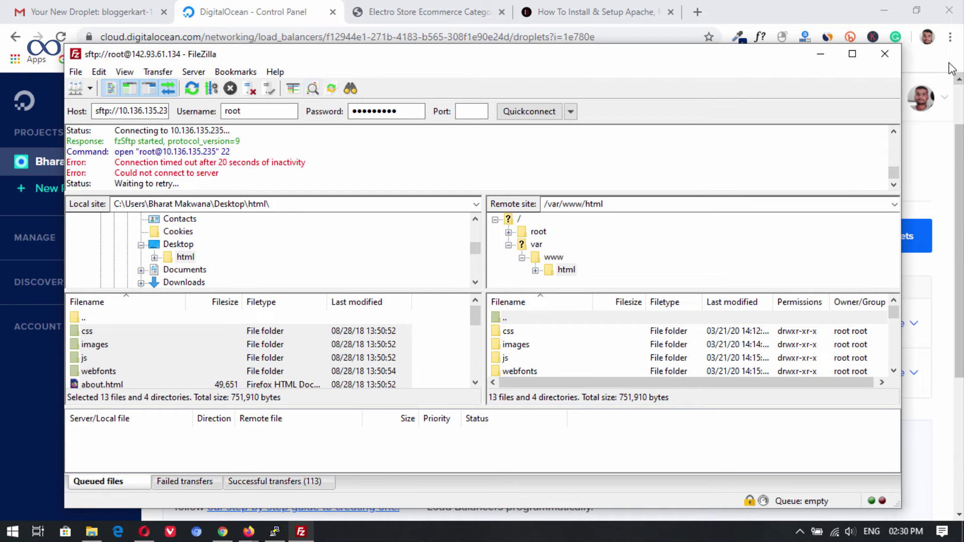
- Close FileZilla and launch it again
left_click(885, 55)
left_click(13, 531)
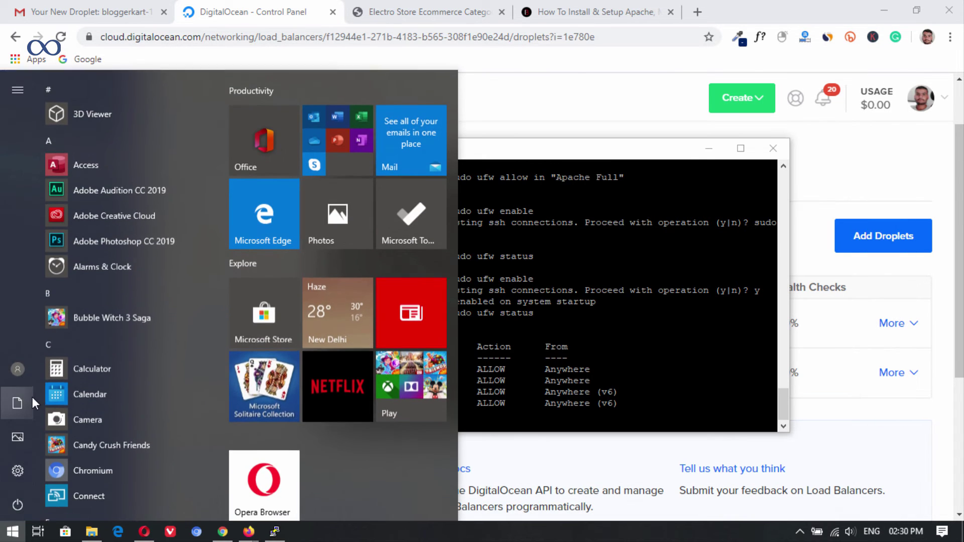
left_click(47, 324)
type("f")
left_click(110, 152)
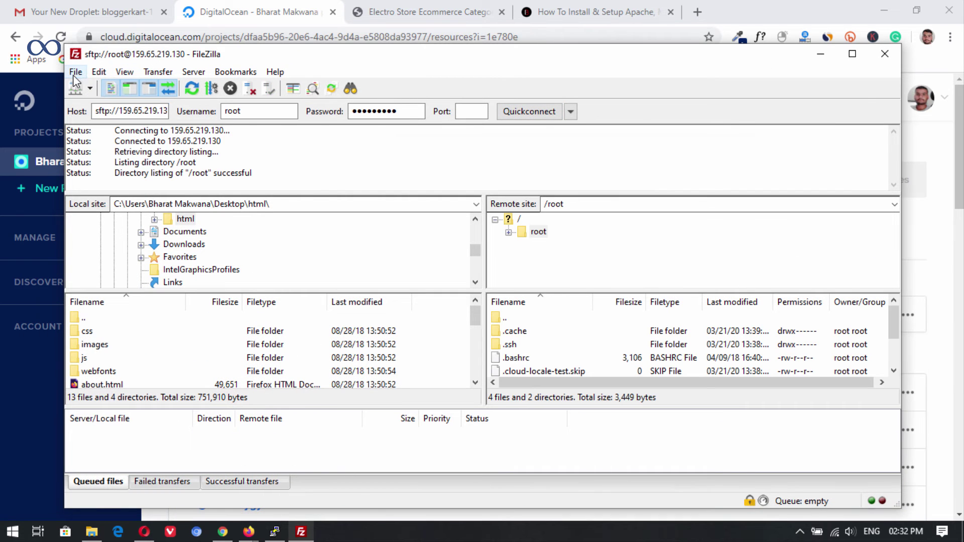
- Open a second FileZilla connection to sftp://142.93.61.134 as root alongside the existing one
left_click(75, 72)
left_click(93, 124)
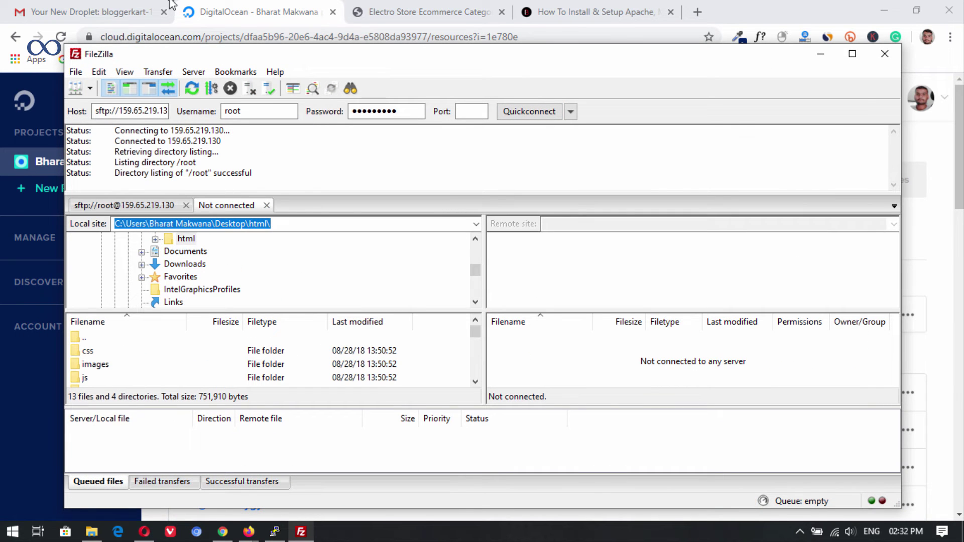
triple_click(161, 111)
type("sftp://142.93.61.134")
key("Return")
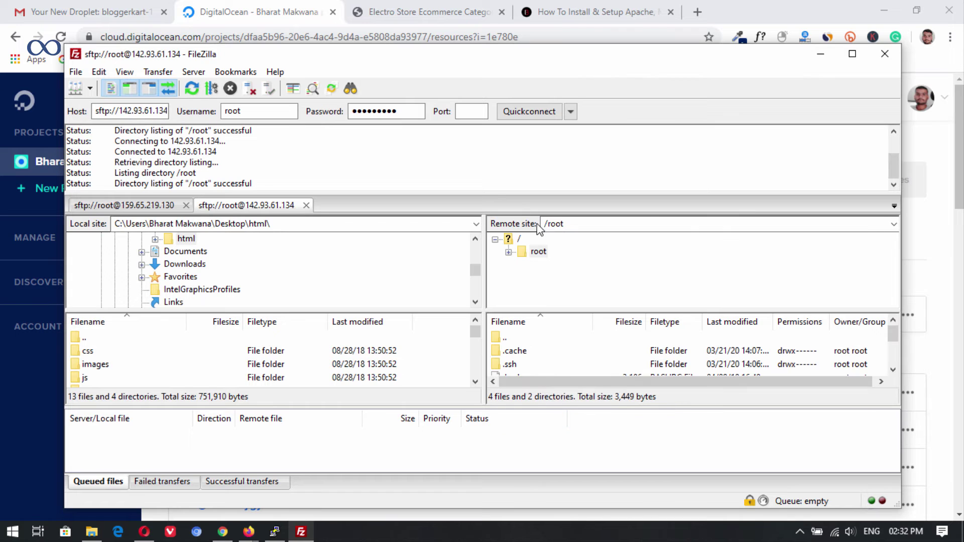
- Go back to the 159.65.219.130 connection and open its remote folder /var/www/html
left_click(142, 206)
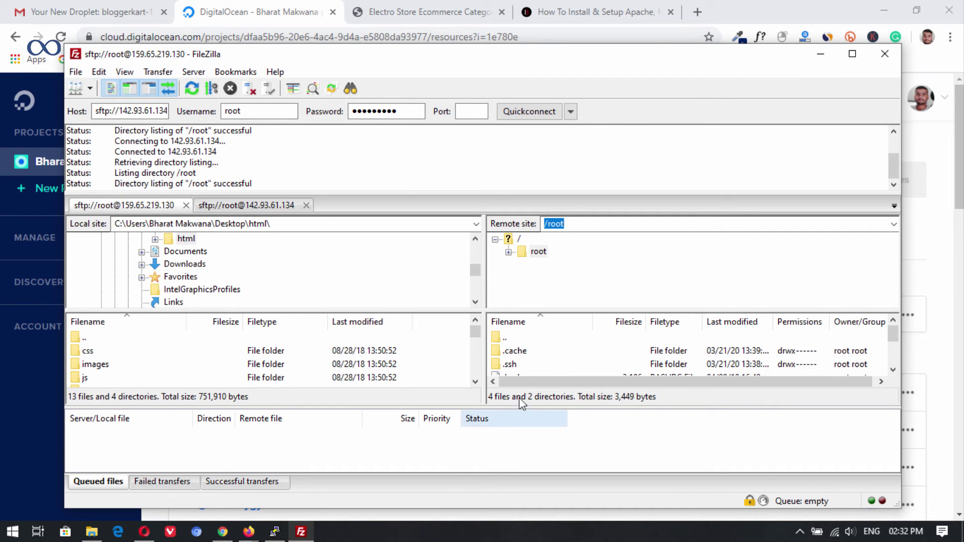
type("/var/www/")
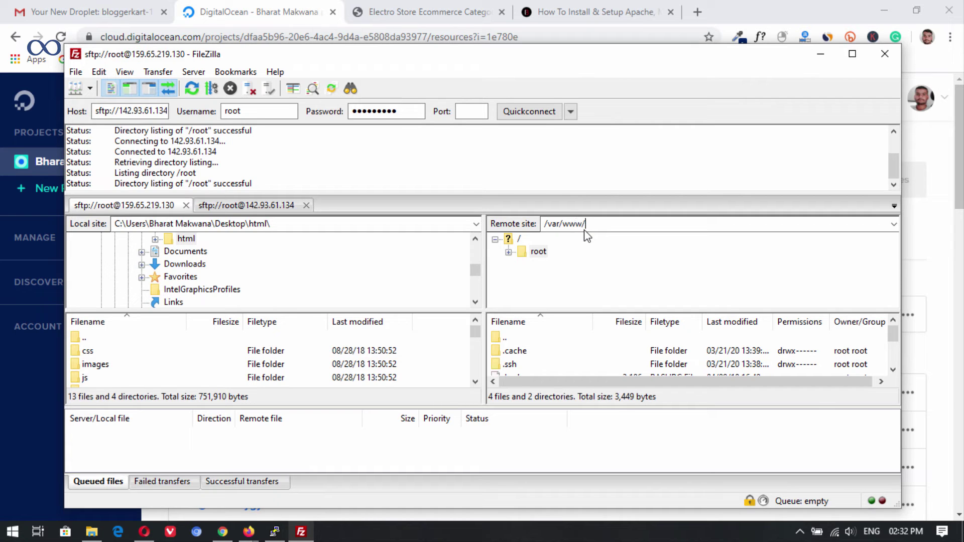
key("Return")
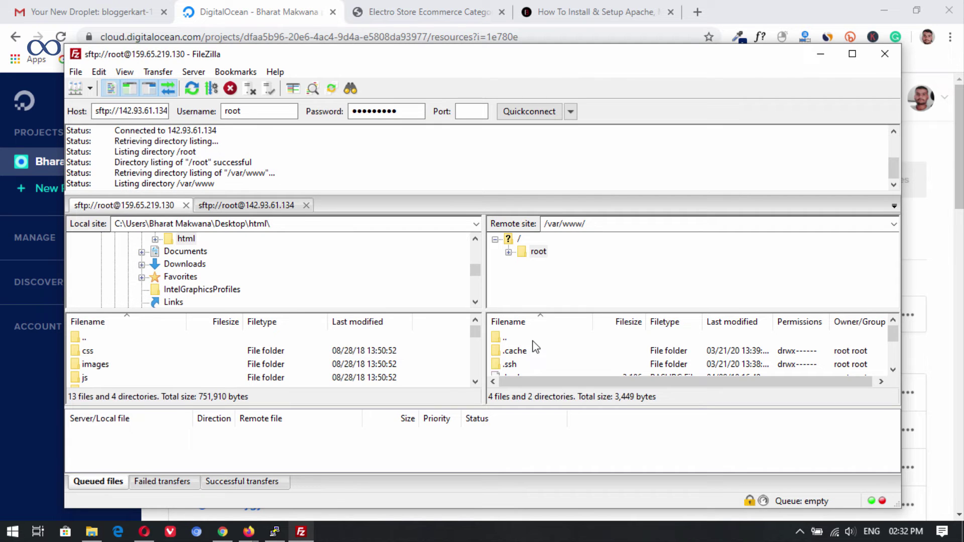
double_click(532, 349)
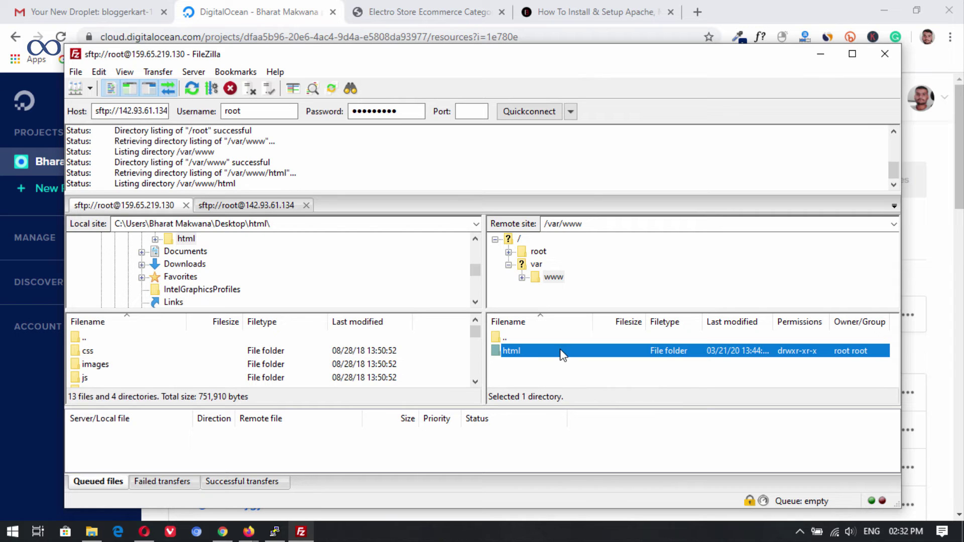
- Browse the local site to the Desktop folder and download the remote index.html into it
scroll(181, 279, "up", 3)
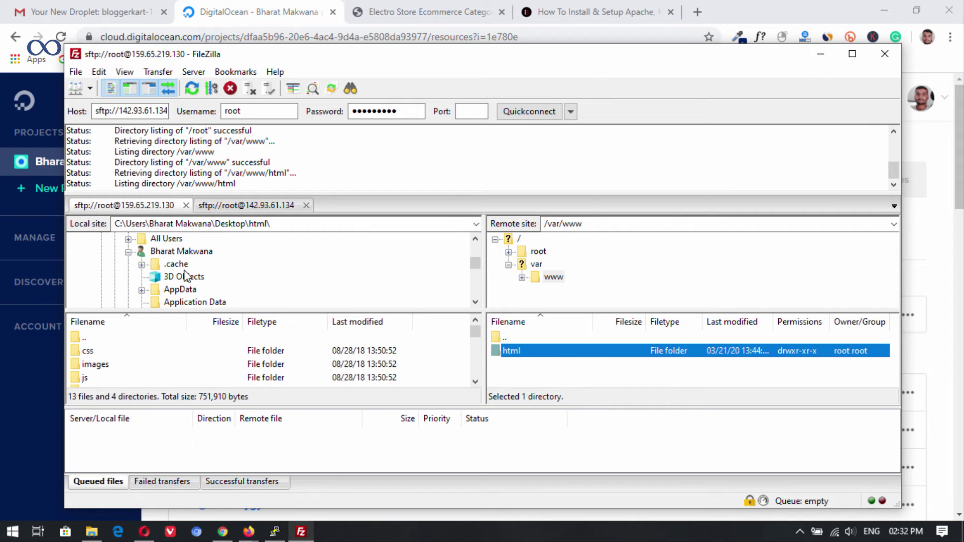
scroll(186, 277, "down", 5)
scroll(193, 279, "up", 2)
scroll(193, 280, "up", 3)
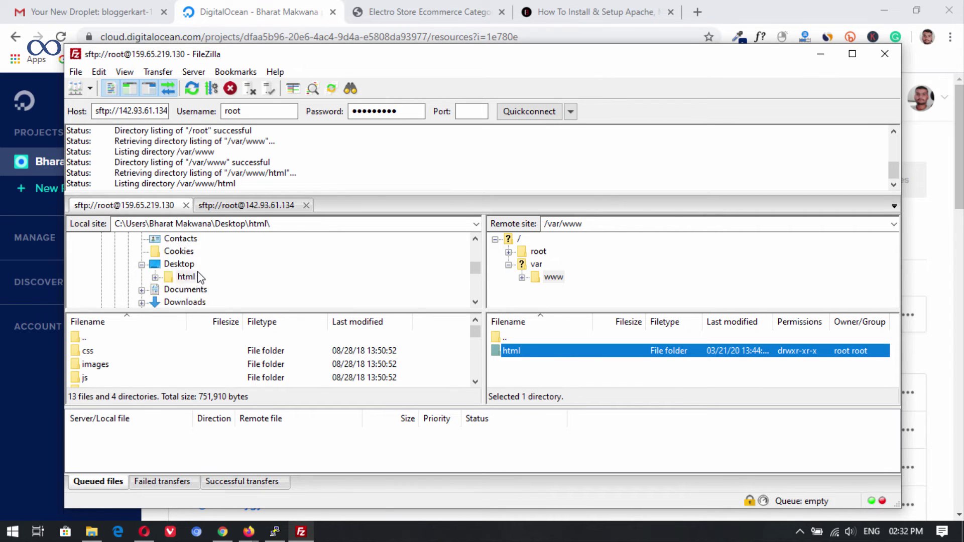
left_click(523, 364)
right_click(547, 366)
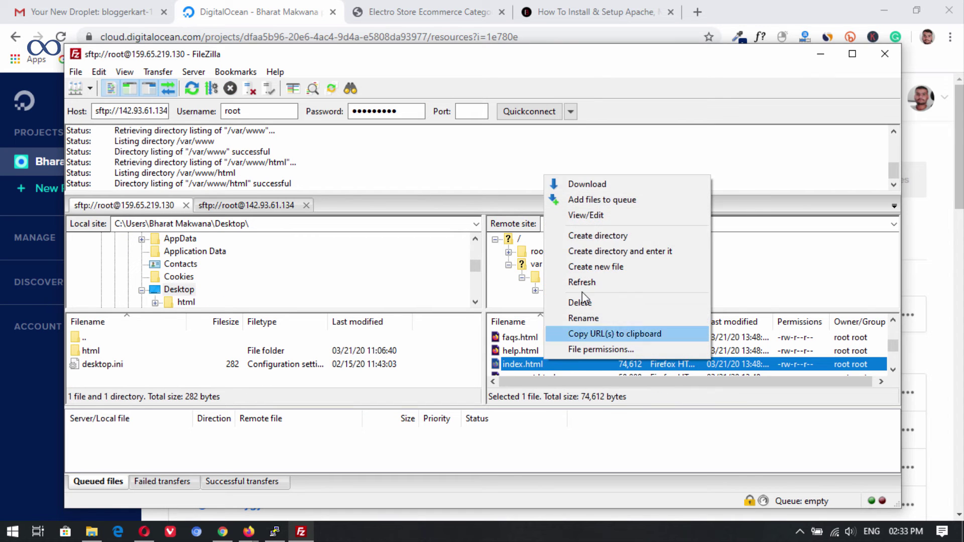
left_click(582, 185)
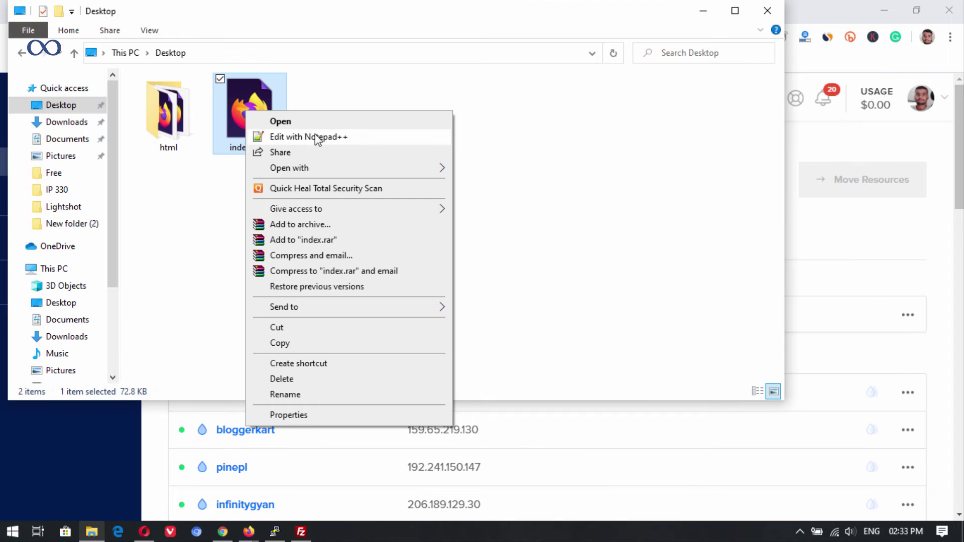
- Open the downloaded index.html in Notepad++, then copy the header text "Offer Zone Top Deals & Discounts" from bloggerkart.com in Firefox
left_click(314, 136)
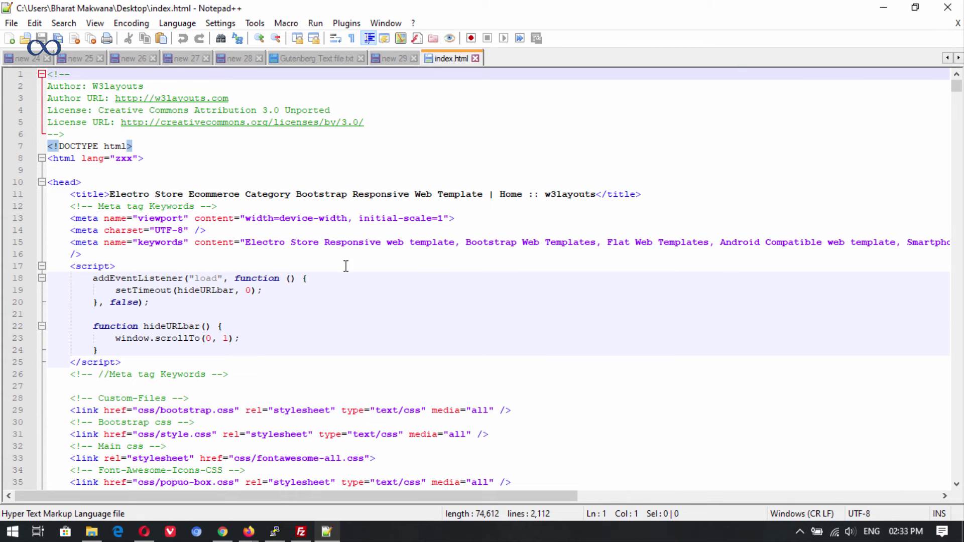
scroll(342, 309, "down", 10)
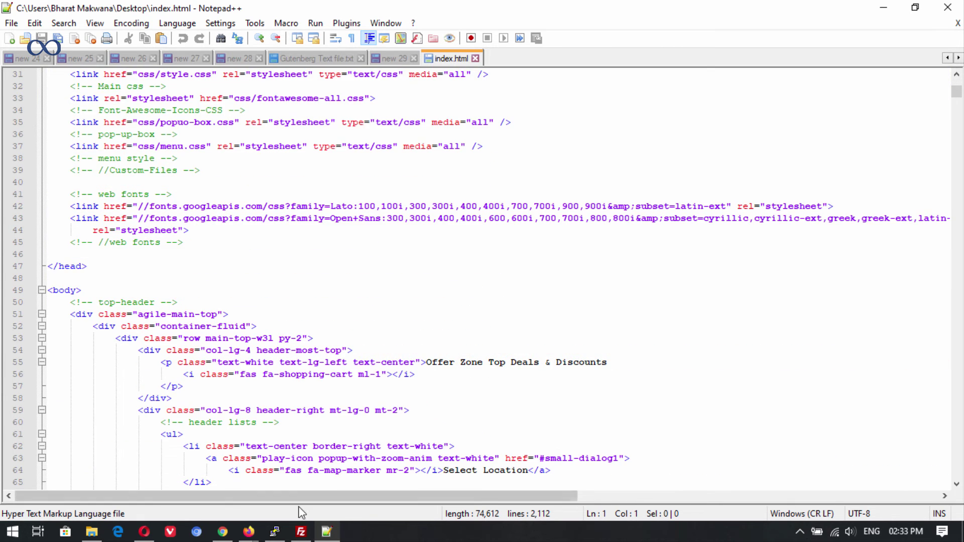
mouse_move(250, 532)
left_click(282, 470)
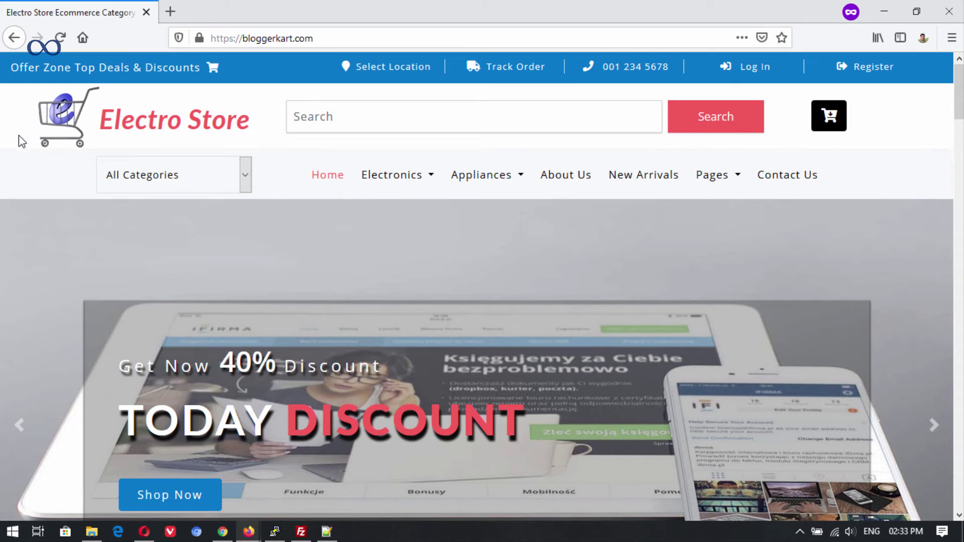
left_click_drag(10, 70, 206, 62)
key("ctrl+c")
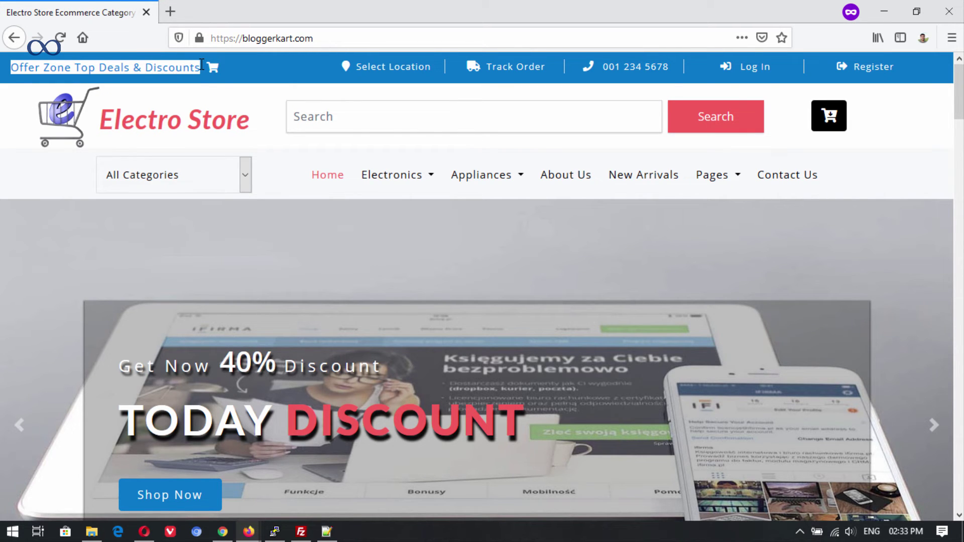
- Switch to Notepad++ and find "Offer Zone Top Deals & Discounts" in index.html
left_click(328, 534)
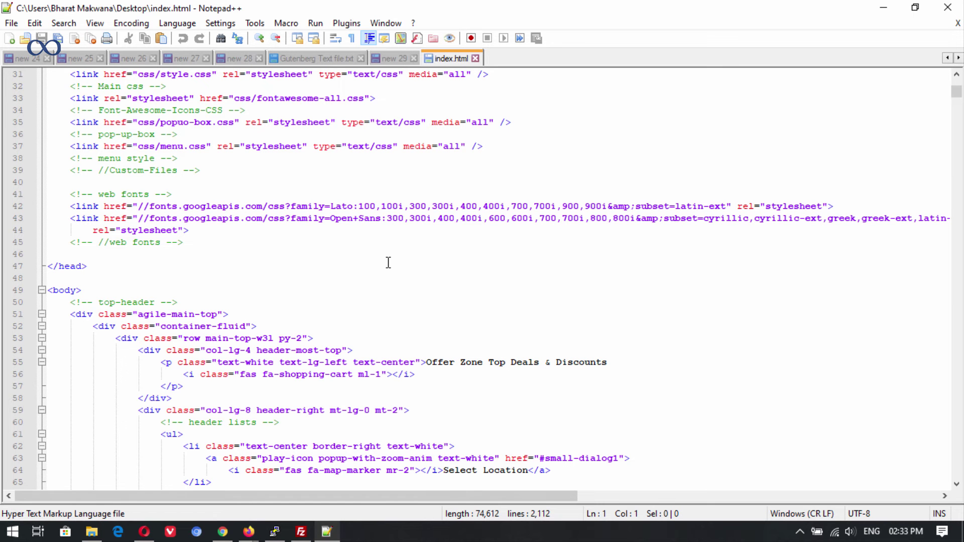
key("ctrl+f")
key("ctrl+v")
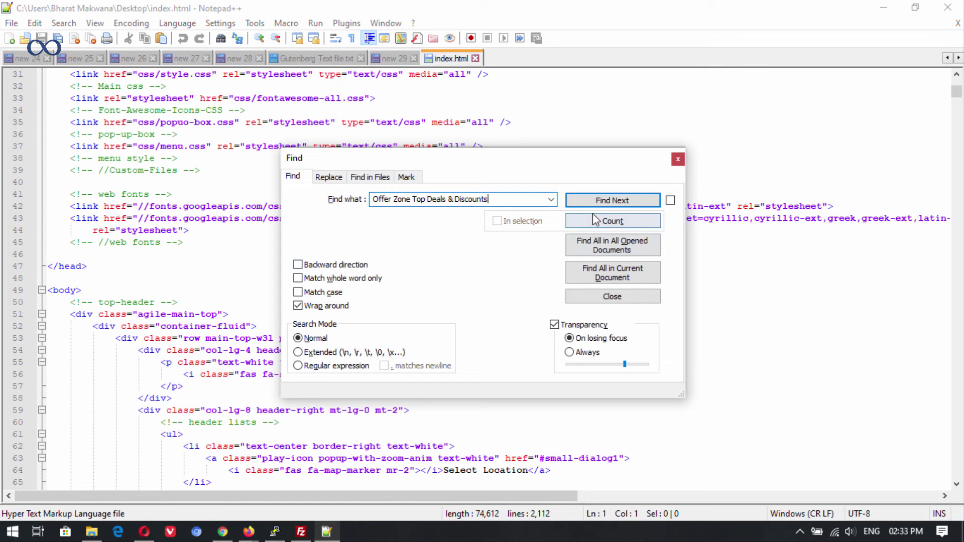
left_click(598, 201)
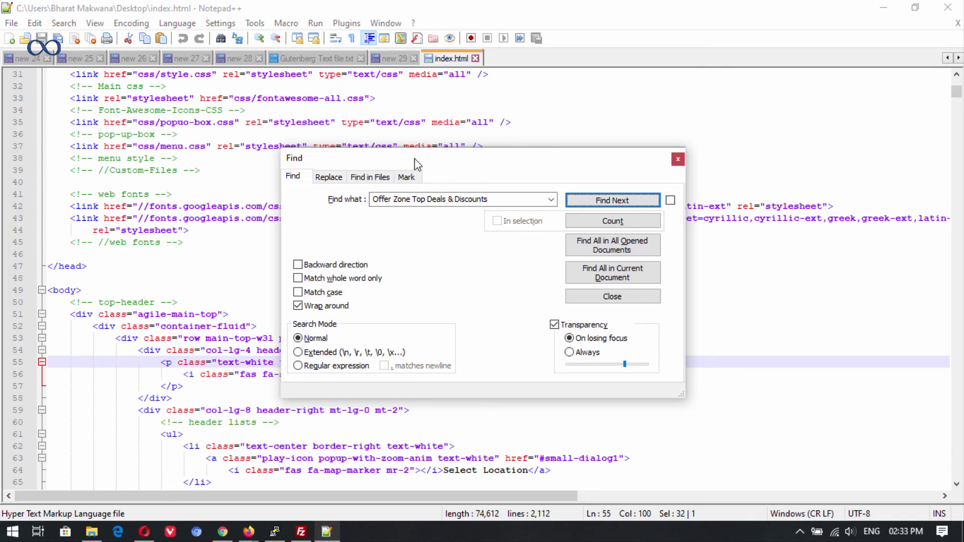
left_click_drag(416, 163, 625, 73)
key("Return")
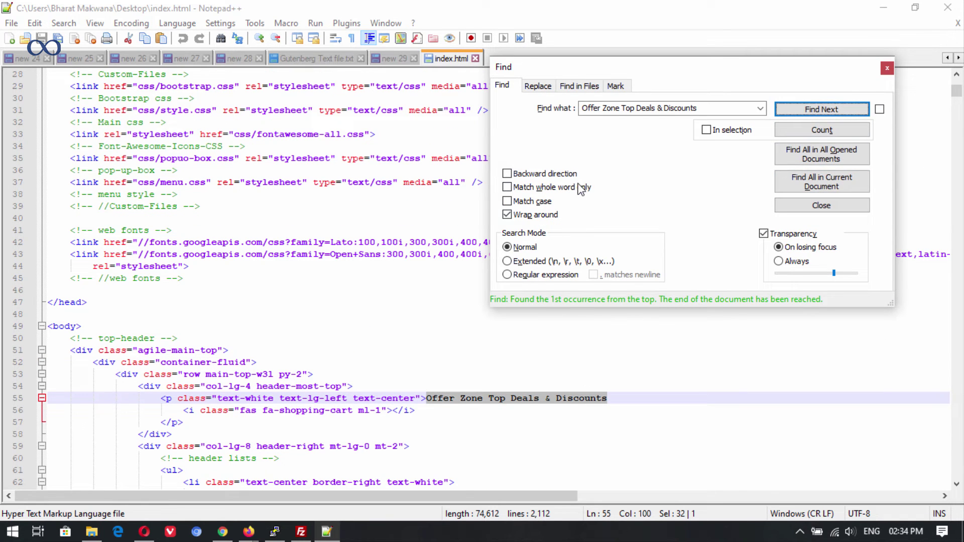
left_click(887, 68)
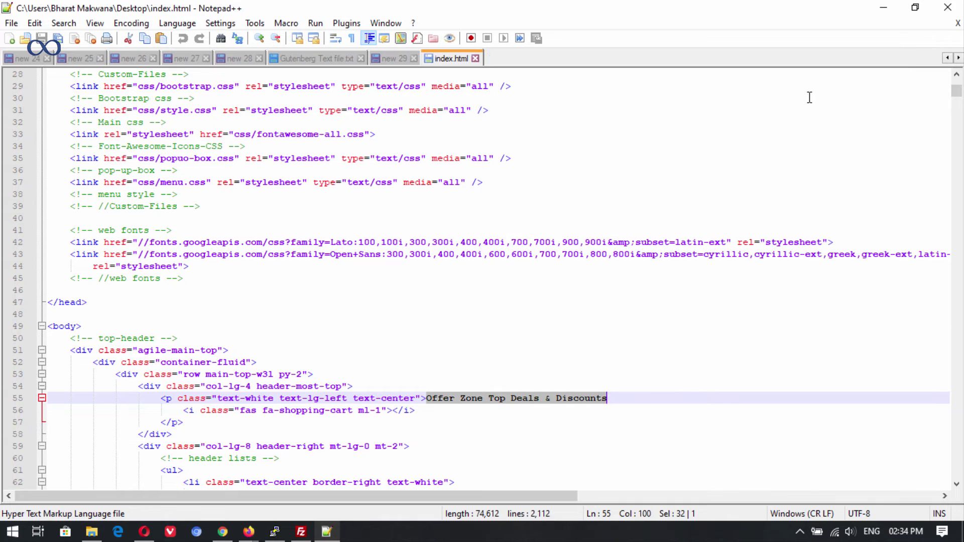
- Replace the offer text on line 55 with "Server No1." and save index.html
left_click(604, 388)
left_click_drag(624, 401, 426, 394)
key("Delete")
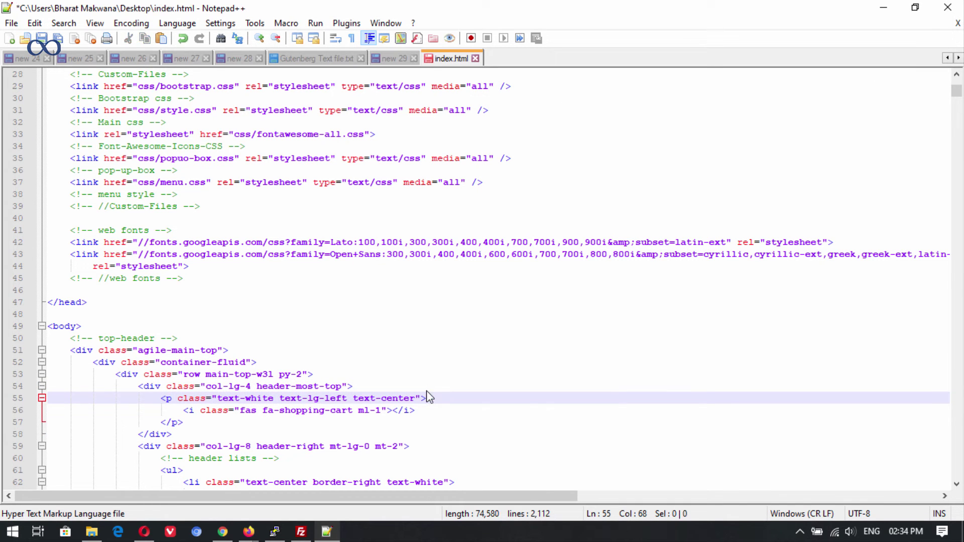
type("server No1.")
key("ctrl+s")
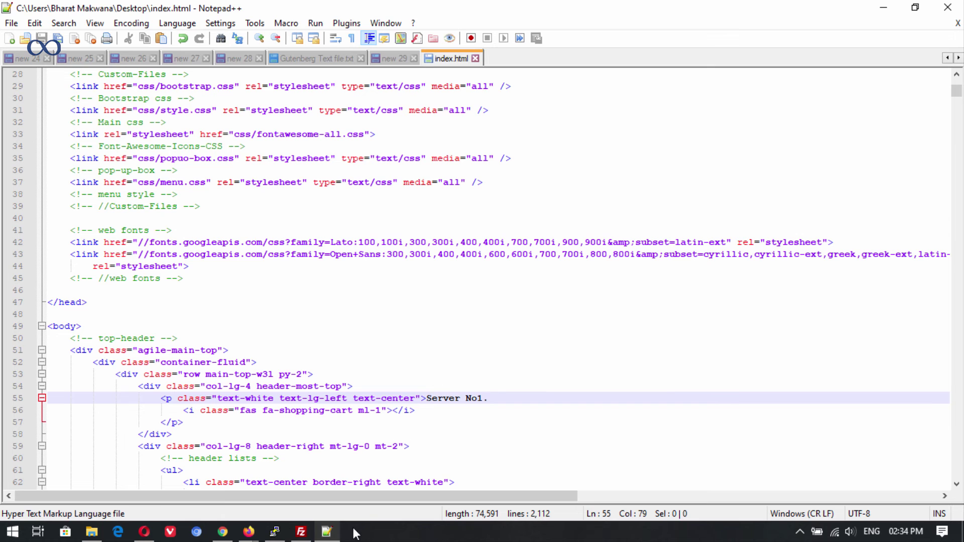
- Switch to FileZilla, refresh the local Desktop listing and upload the edited index.html to /var/www/html on 159.65.219.130
left_click(301, 532)
right_click(438, 360)
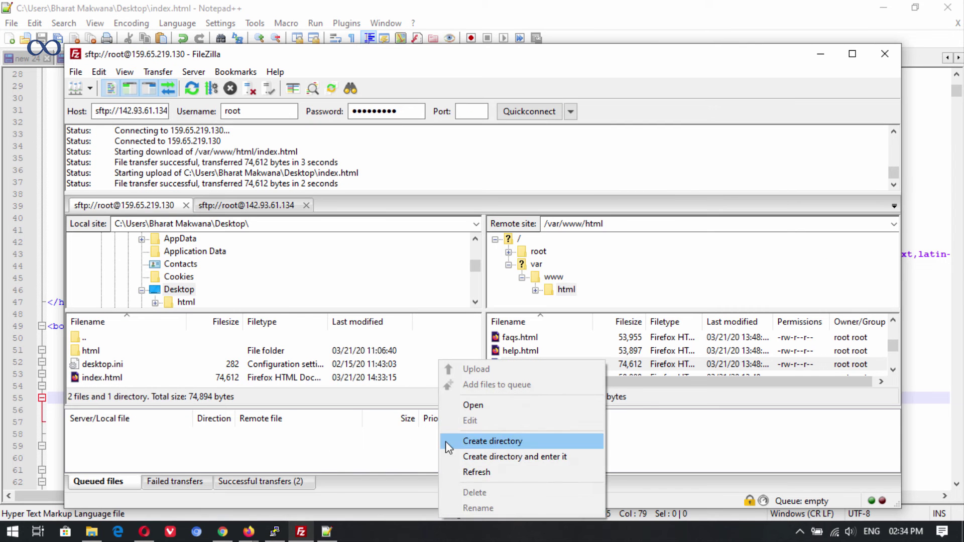
left_click(467, 471)
right_click(125, 378)
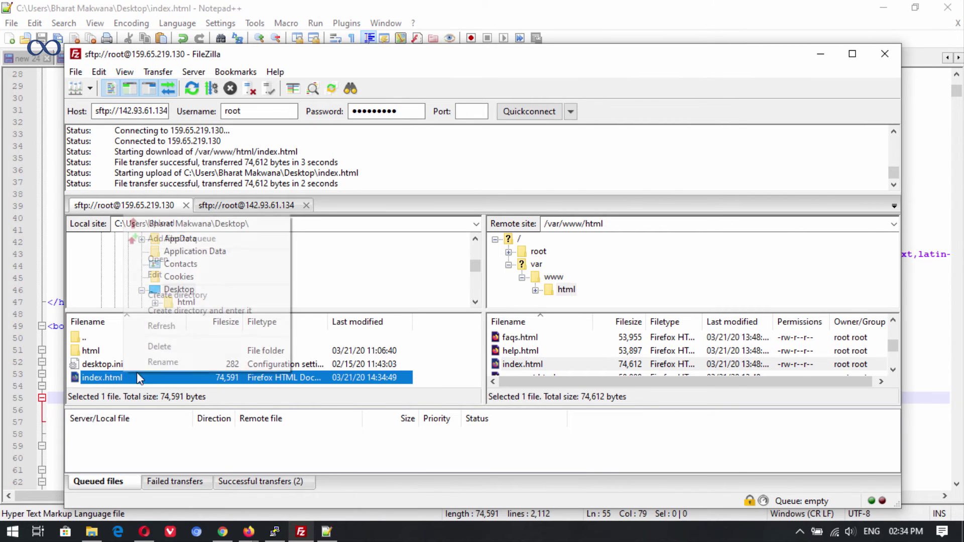
left_click(146, 377)
right_click(150, 376)
left_click(220, 224)
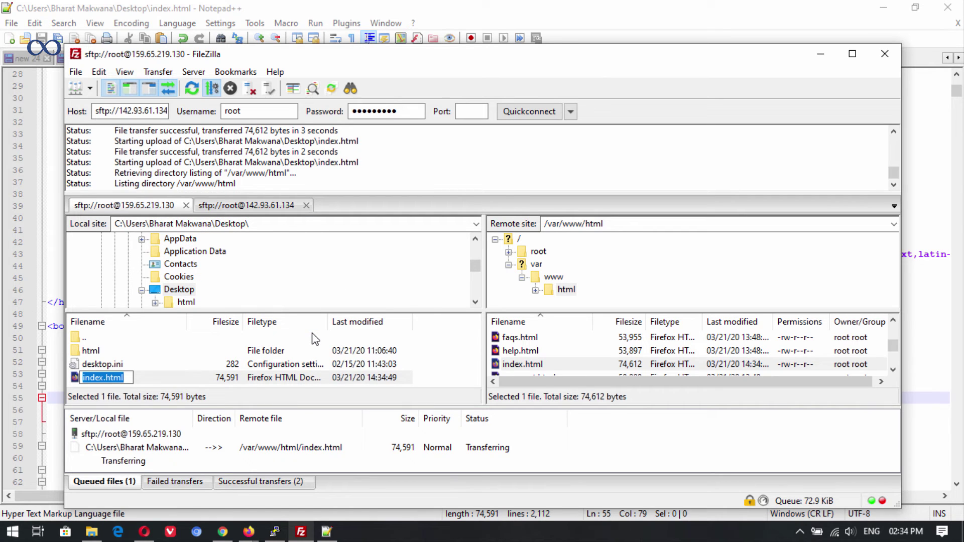
- Switch to Notepad++, change the line 55 label in index.html to "Server No2." and save the file
left_click(444, 350)
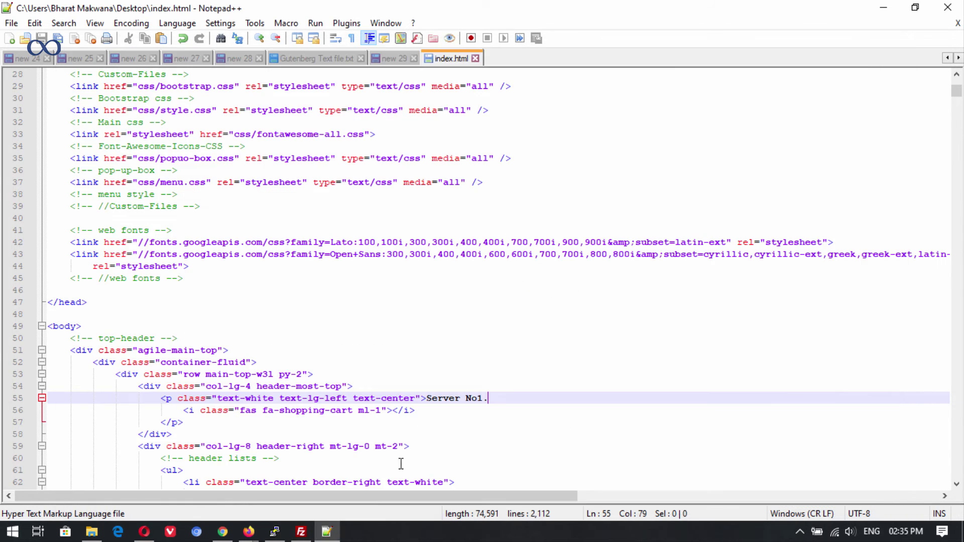
left_click(327, 532)
key("BackSpace")
type("2")
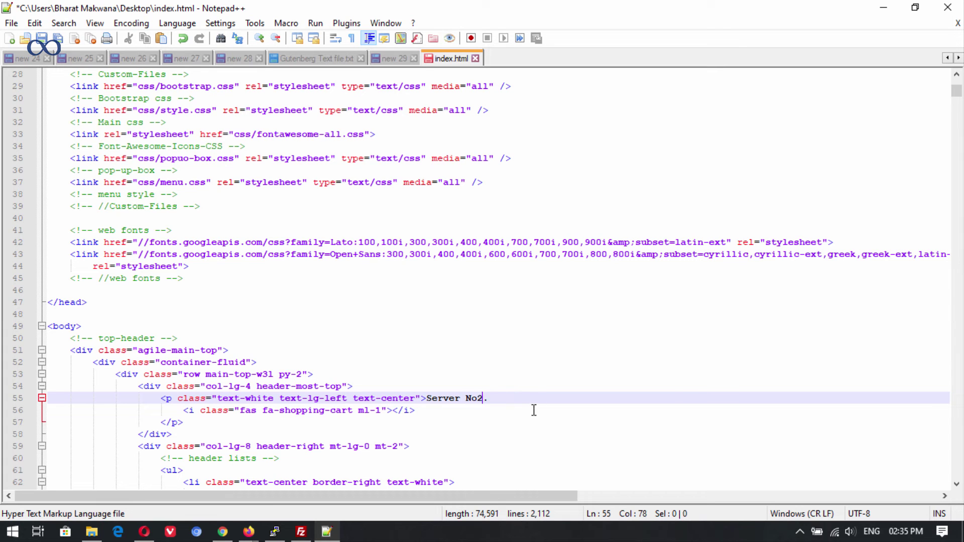
key("ctrl+s")
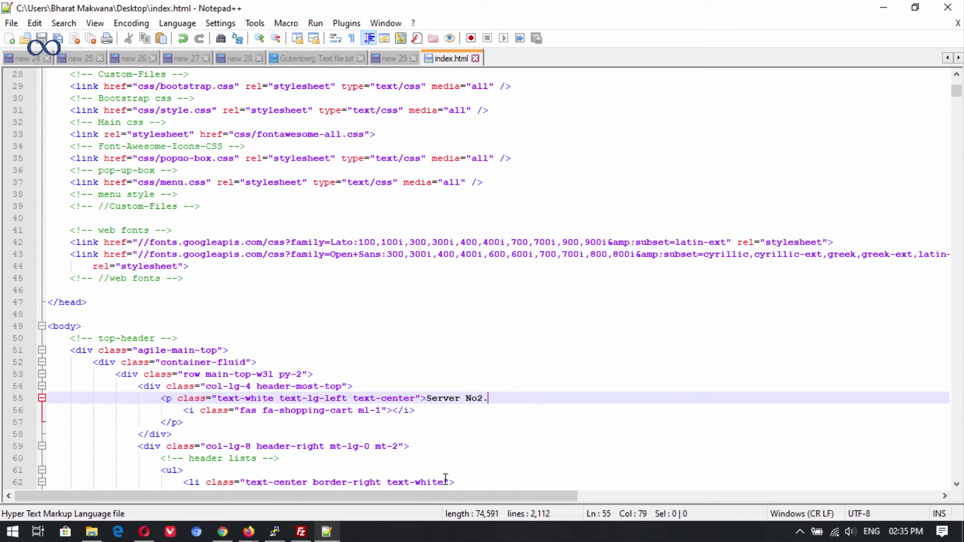
- Switch to FileZilla, refresh the local Desktop listing and open the remote folder /var/www/html/ on 142.93.61.134
left_click(301, 532)
right_click(443, 364)
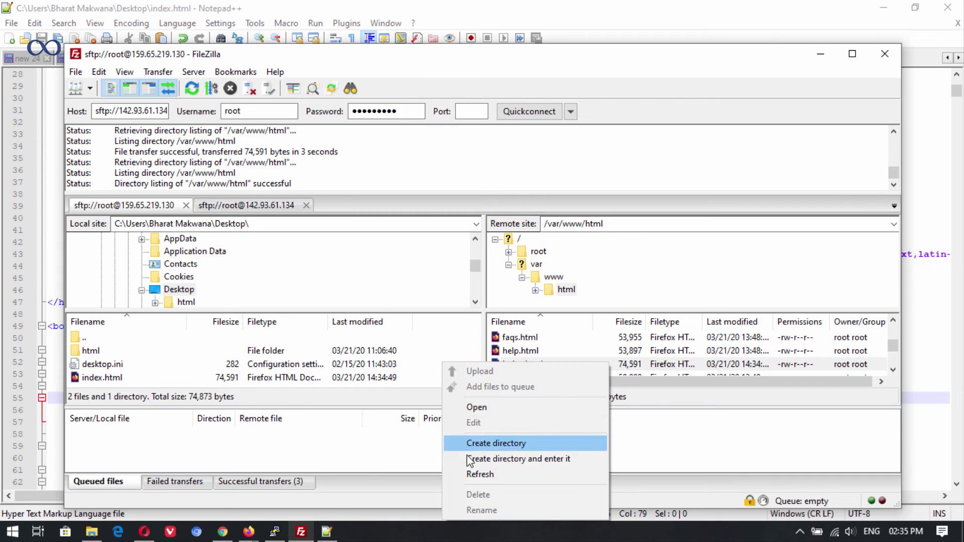
left_click(469, 474)
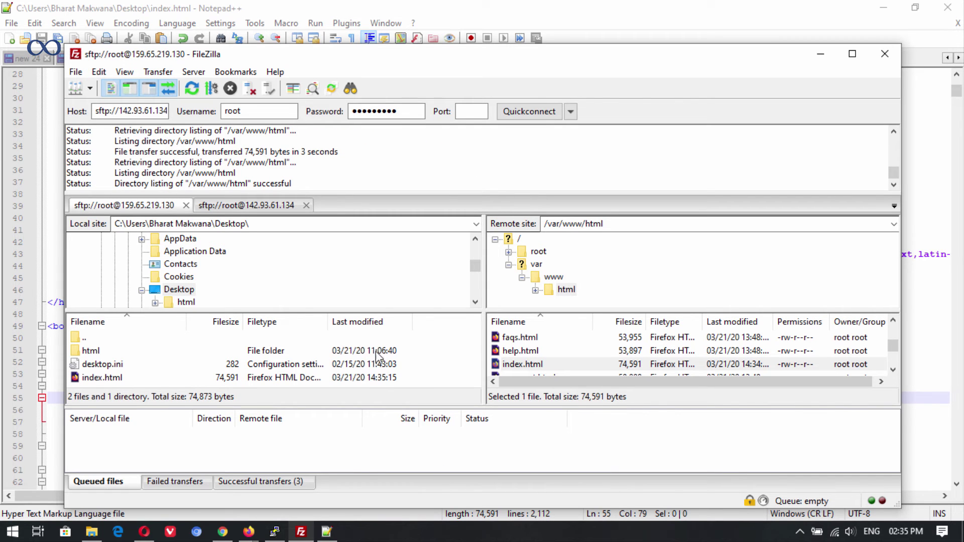
left_click(236, 207)
right_click(568, 354)
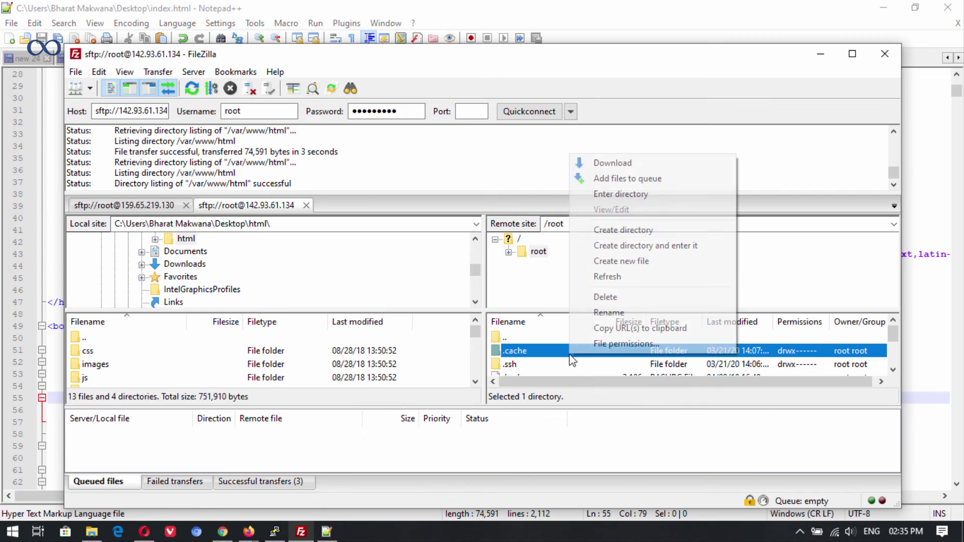
left_click(831, 223)
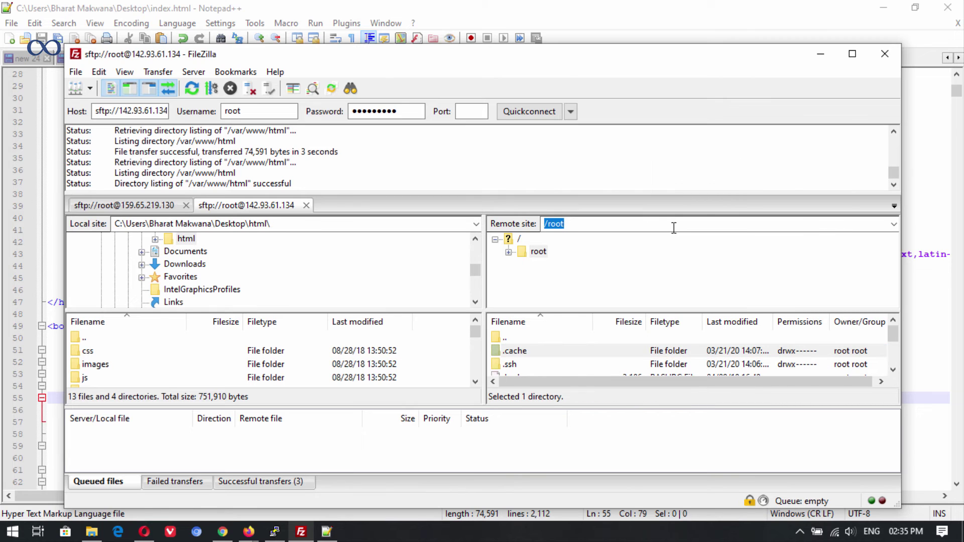
type("/www/html/")
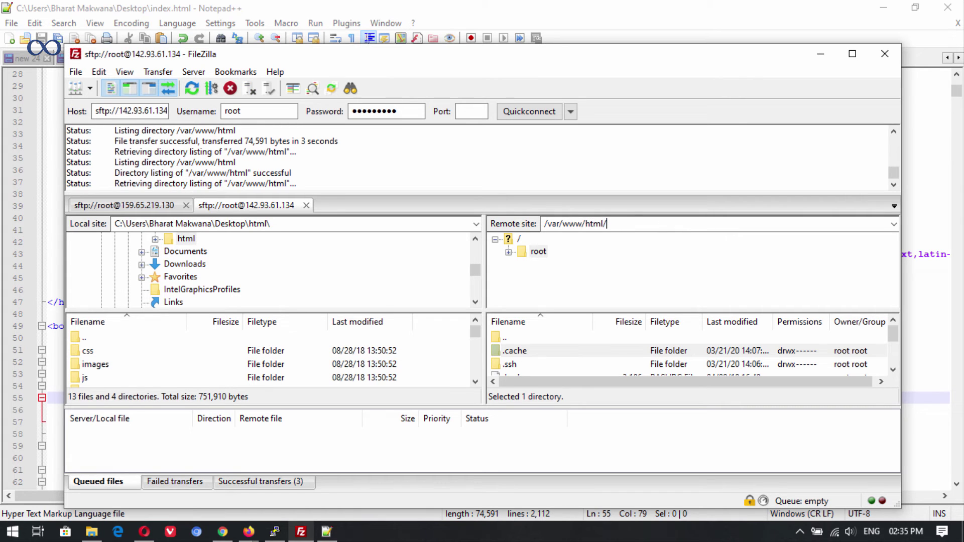
key("Return")
- Go up to the local Desktop folder in the 142.93.61.134 session and upload index.html to /var/www/html
double_click(84, 337)
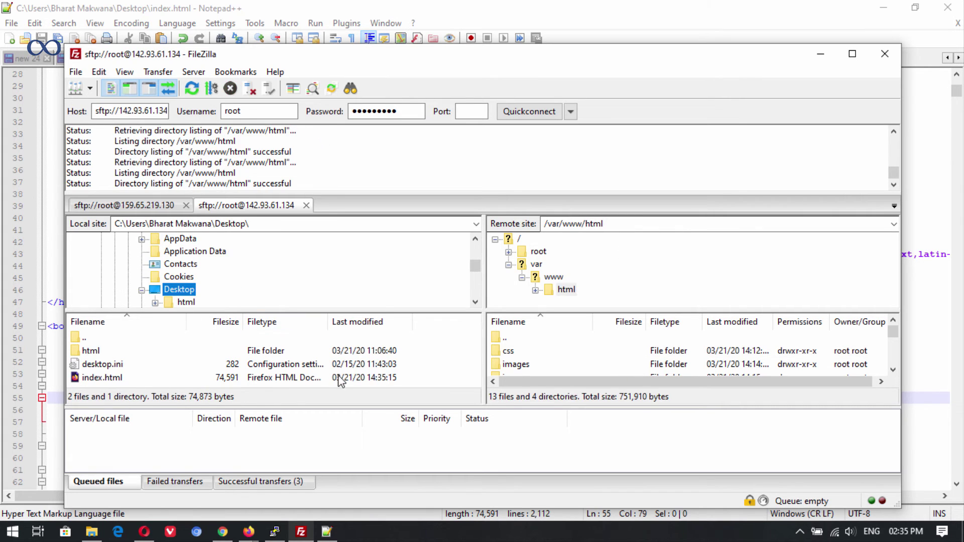
right_click(423, 339)
left_click(463, 450)
right_click(123, 377)
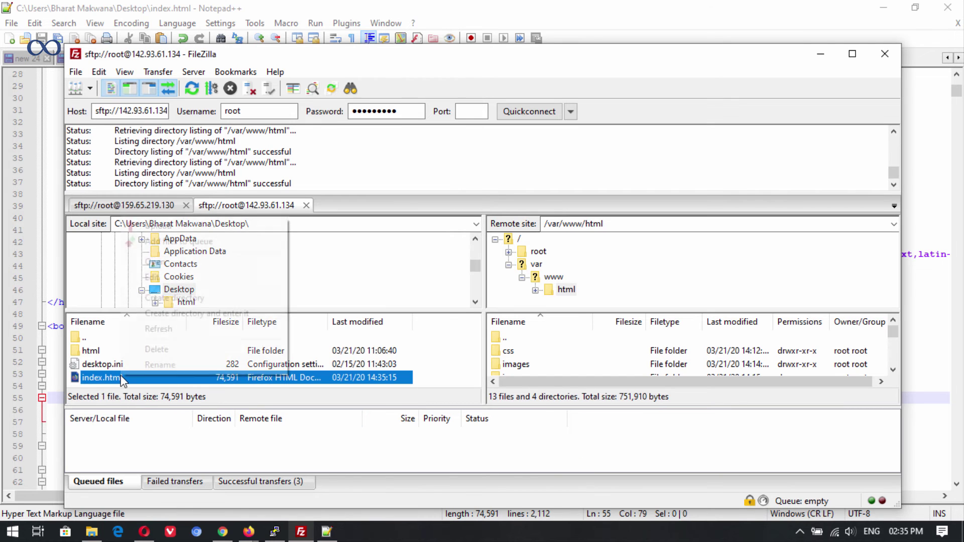
left_click(151, 227)
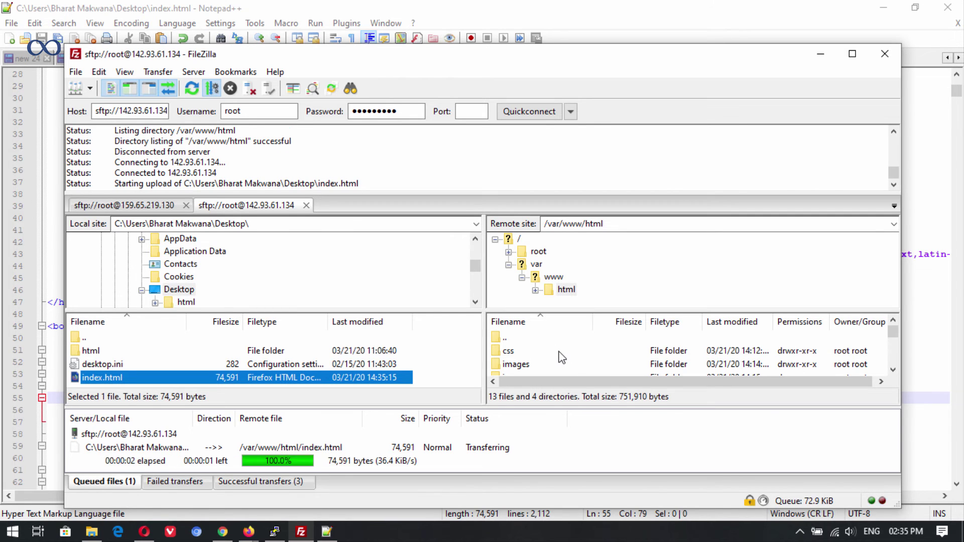
- Minimize FileZilla and Notepad++, then switch to Chrome and review the bkrt load balancer and the bloggerkart droplets in DigitalOcean
left_click(821, 54)
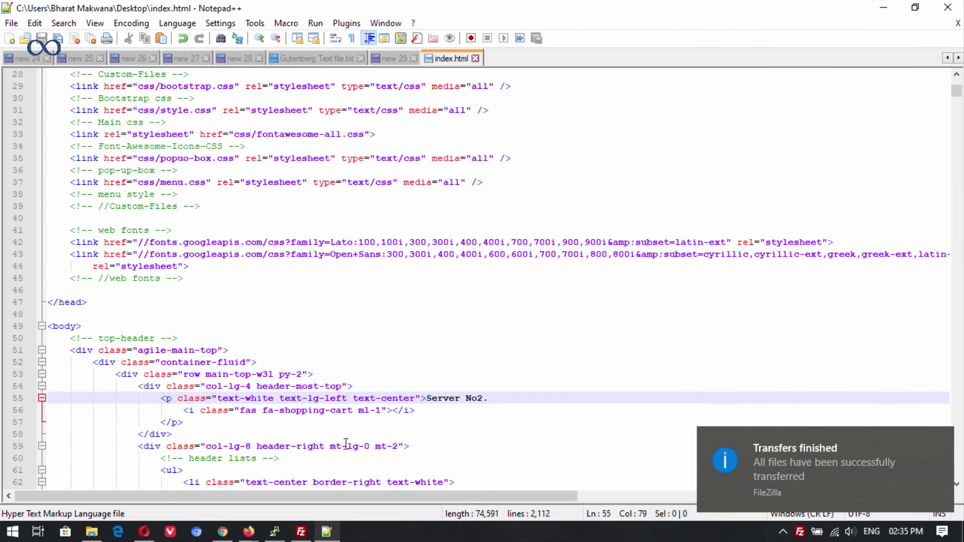
left_click(884, 7)
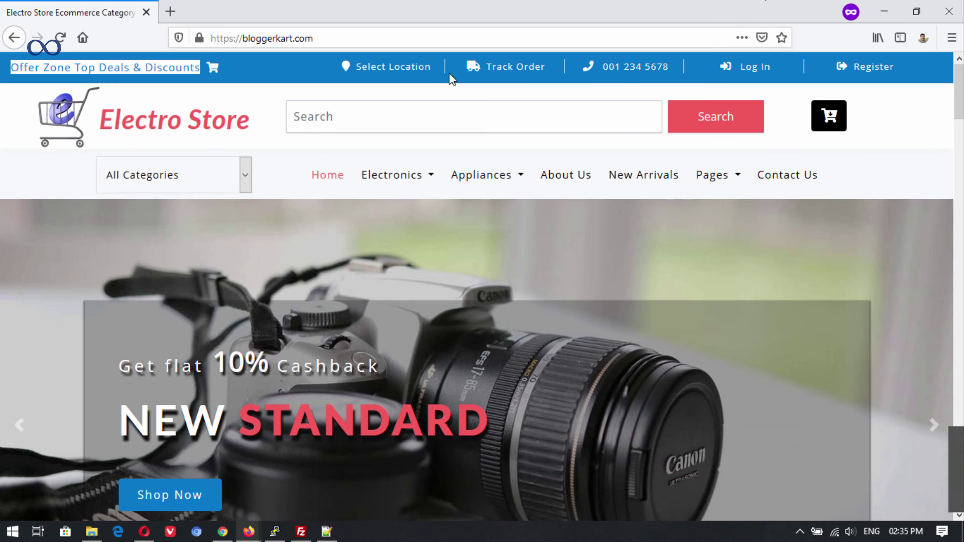
left_click(254, 62)
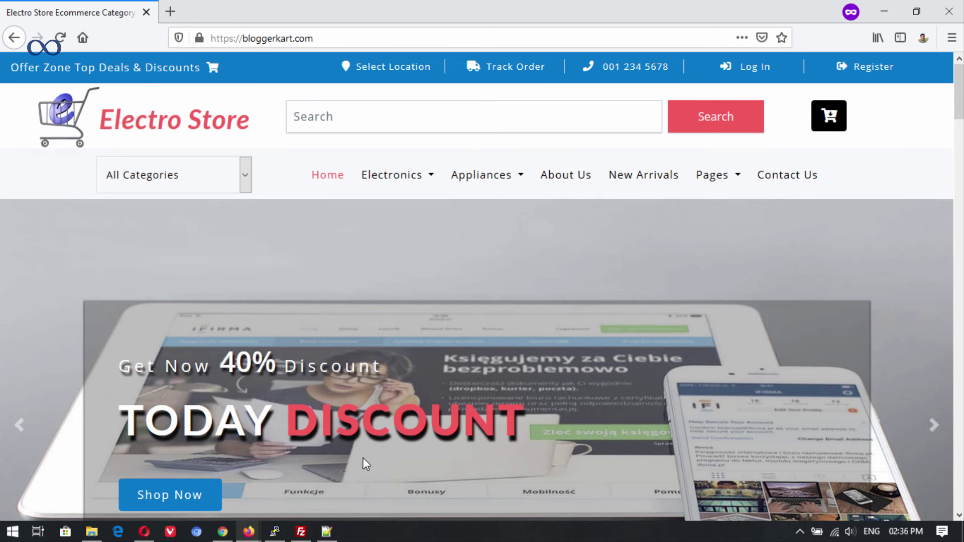
left_click(223, 534)
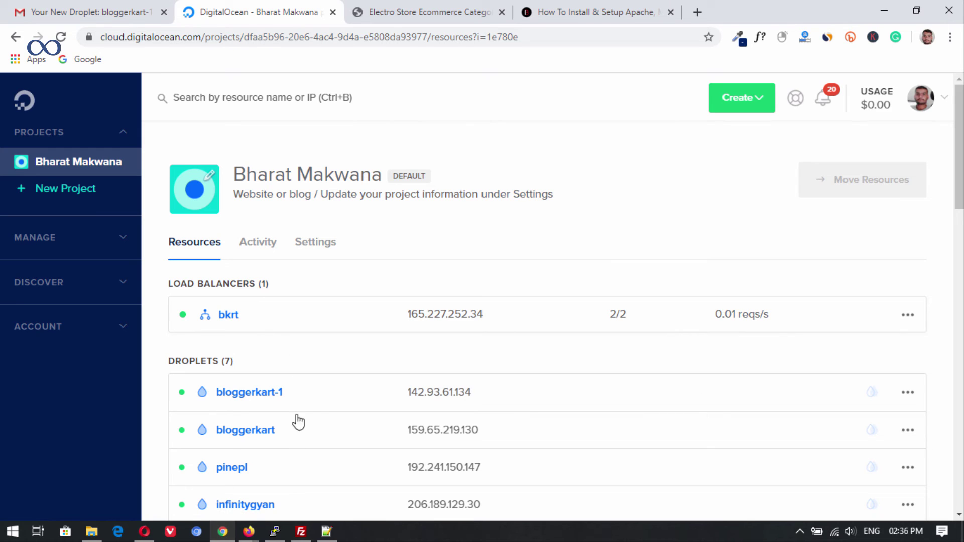
scroll(349, 384, "down", 1)
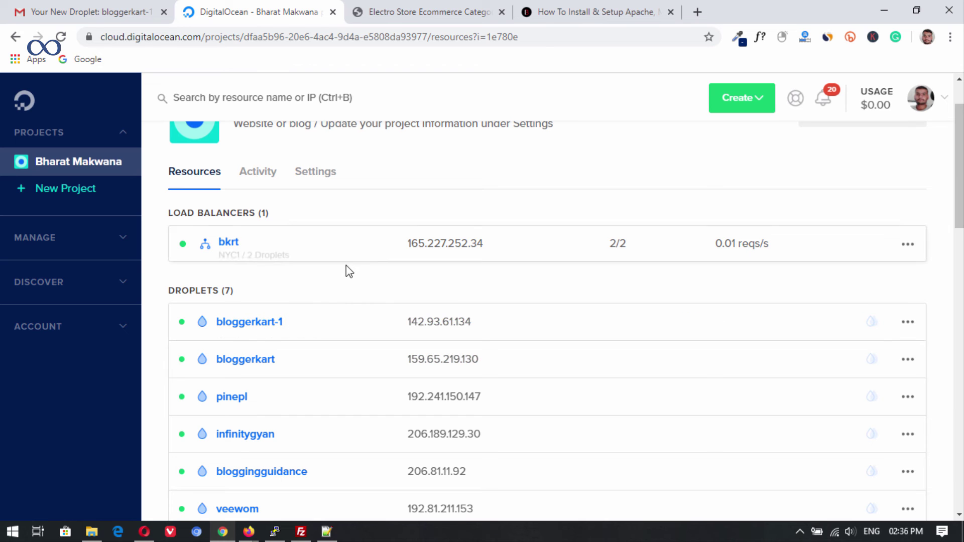
scroll(342, 269, "up", 2)
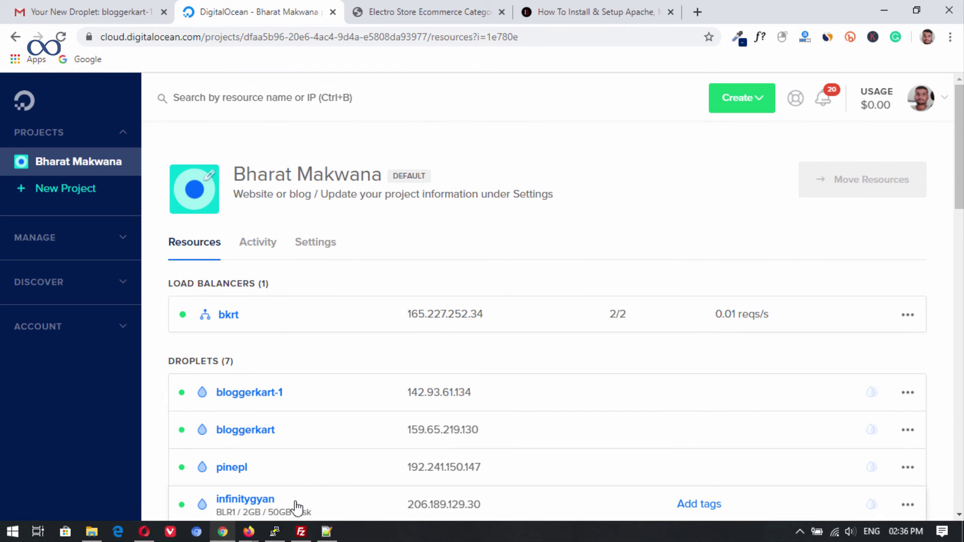
- Switch to Firefox, reload bloggerkart.com and check the server label in the page header
mouse_move(255, 534)
left_click(327, 464)
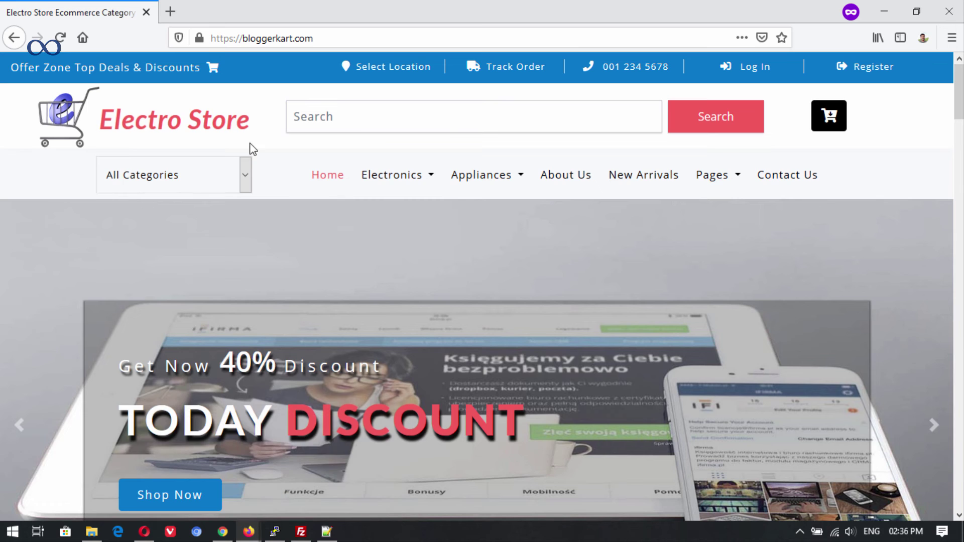
left_click(61, 37)
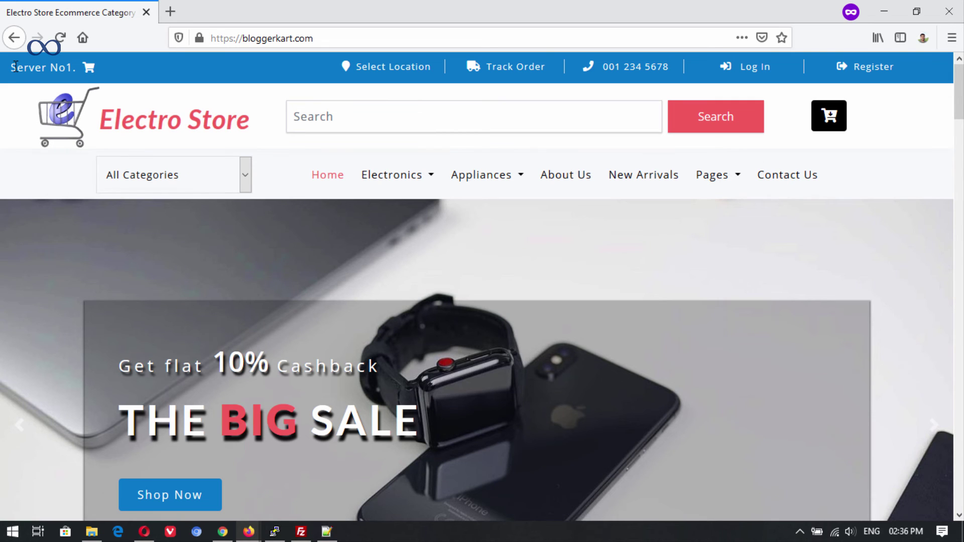
left_click_drag(16, 66, 74, 61)
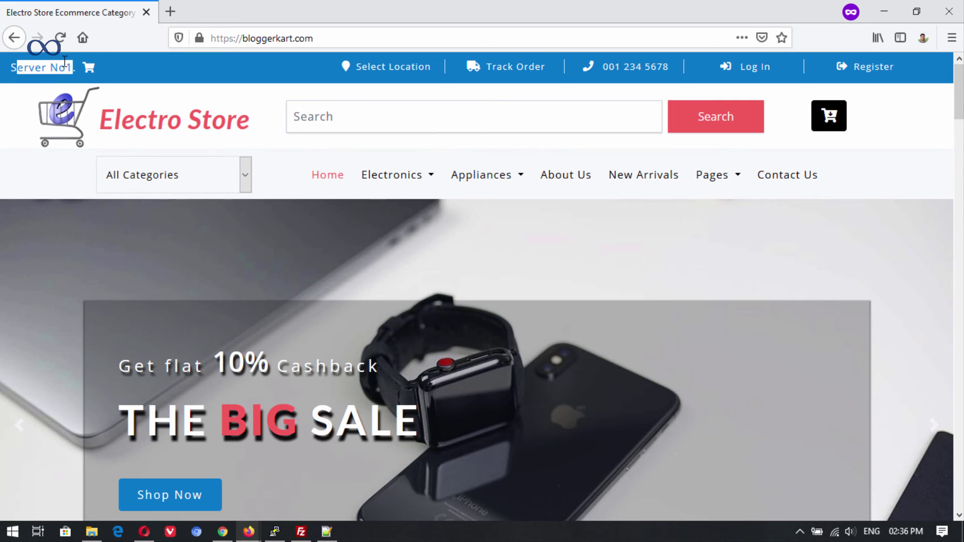
left_click(65, 61)
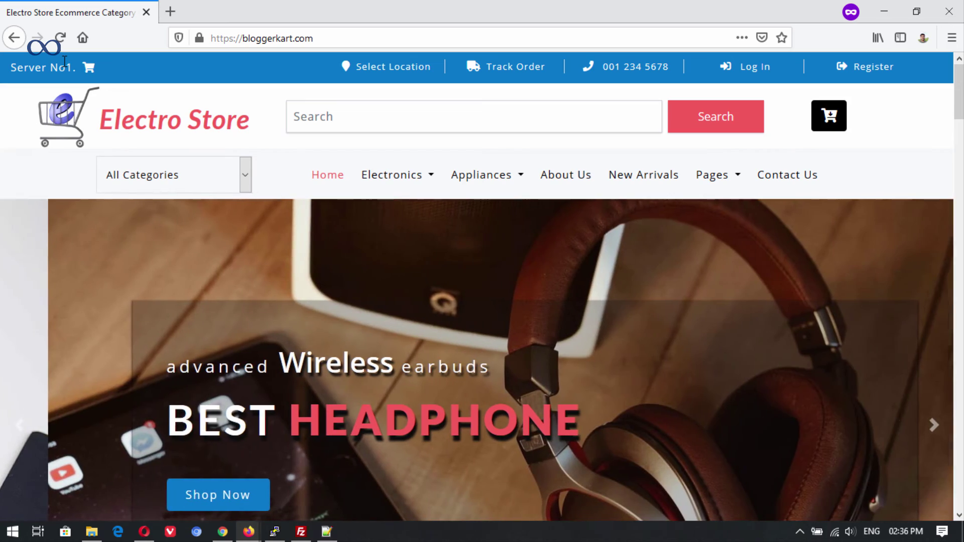
- Look through the bloggerkart.com home page and reload it to check whether the header's server label changes
scroll(435, 257, "down", 7)
scroll(435, 258, "down", 15)
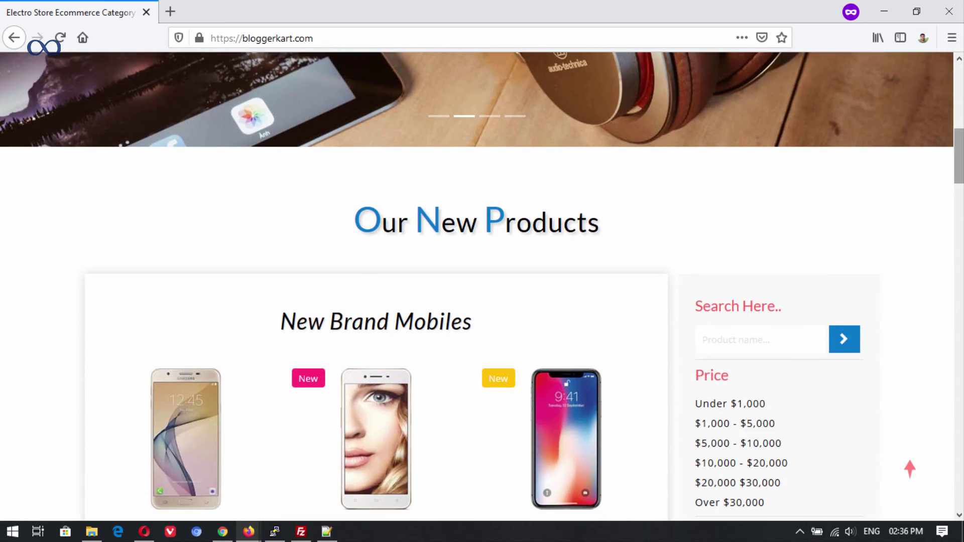
scroll(435, 258, "up", 10)
scroll(482, 286, "up", 12)
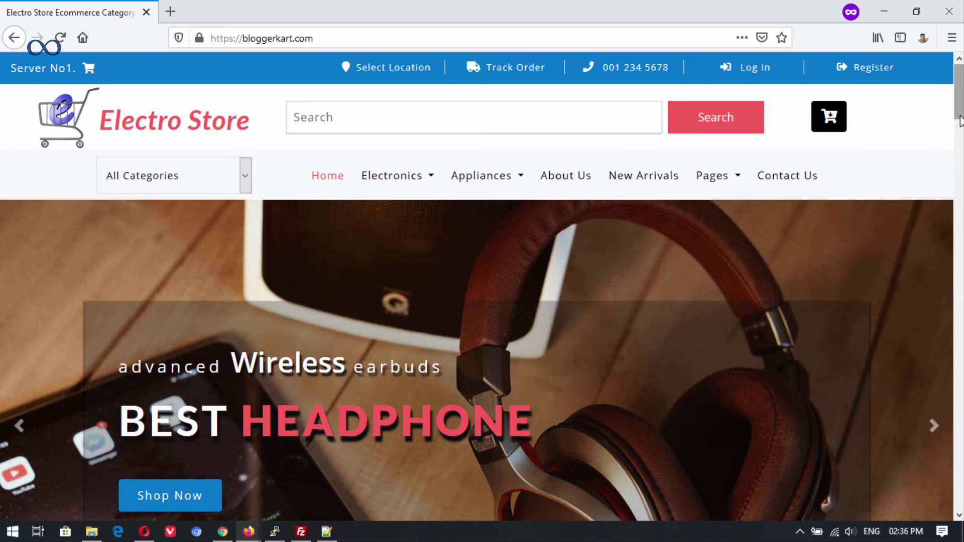
scroll(674, 172, "down", 1)
scroll(958, 308, "up", 1)
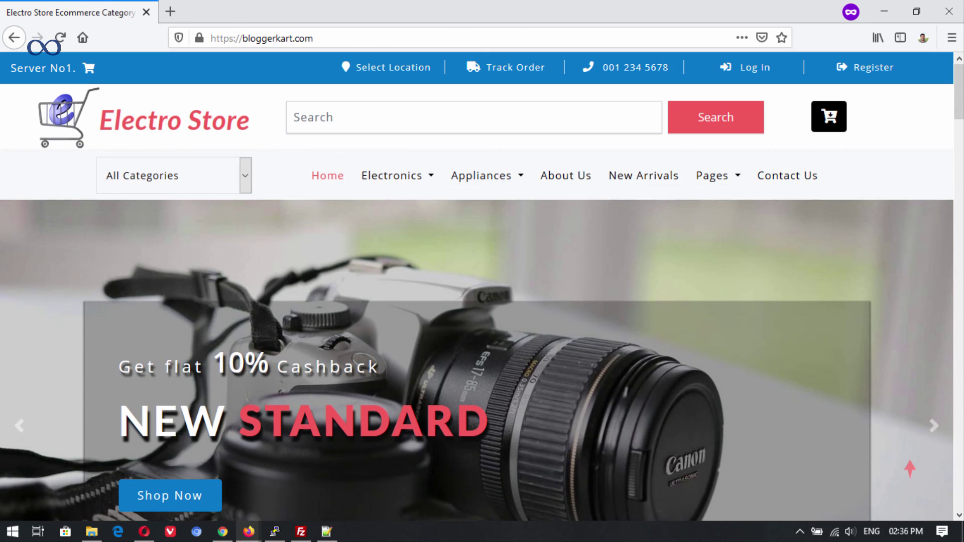
left_click(59, 43)
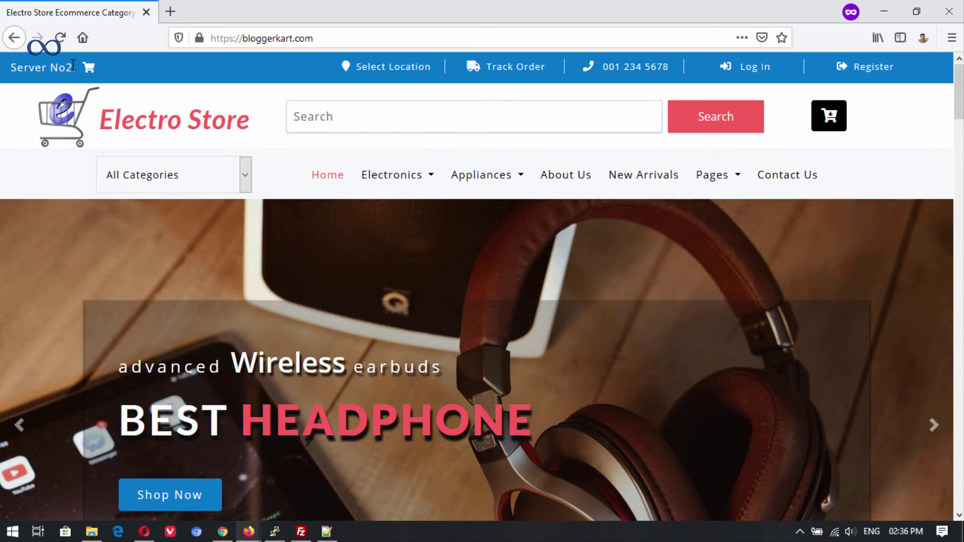
- Open bloggerkart.com in a new Opera tab using the address copied from Firefox, and reload it to compare the server label
left_click(345, 40)
key("ctrl+c")
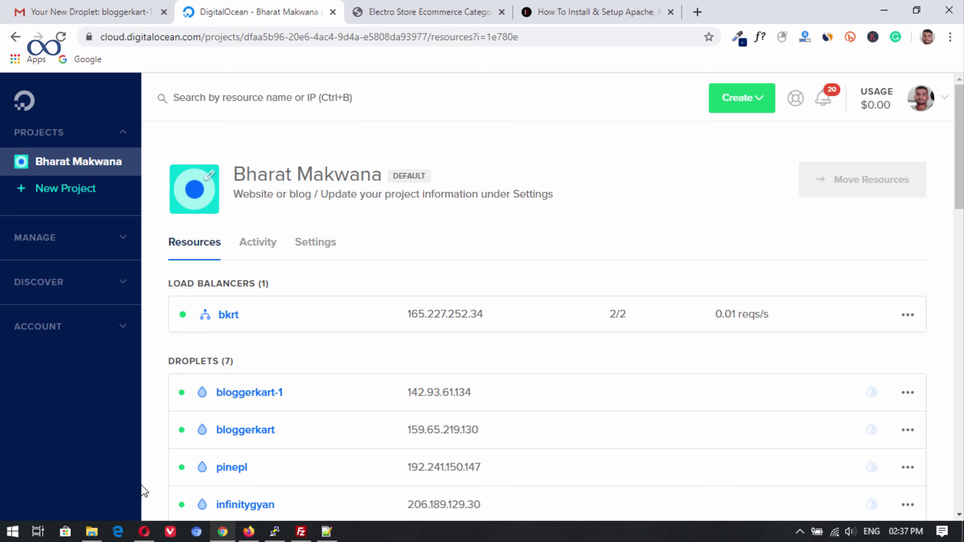
left_click(144, 532)
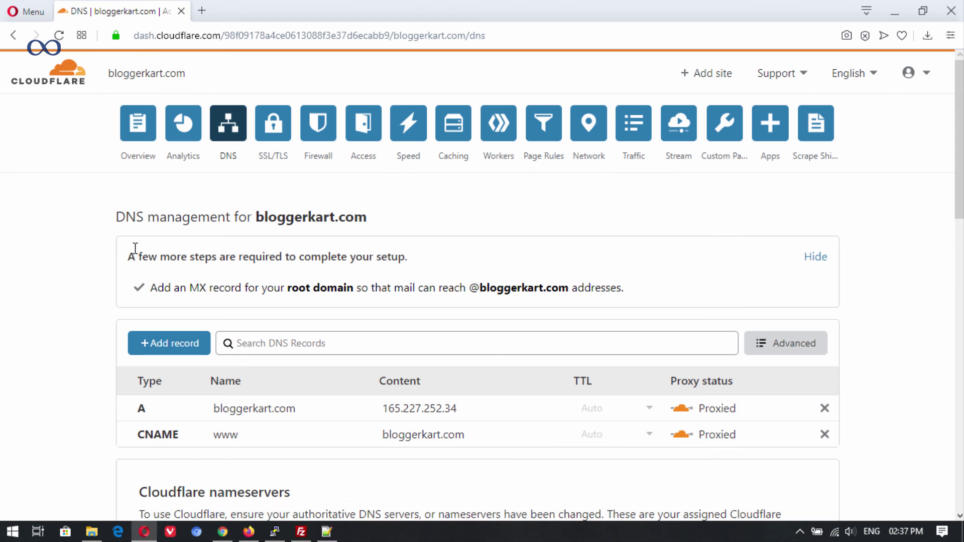
left_click(202, 10)
right_click(217, 34)
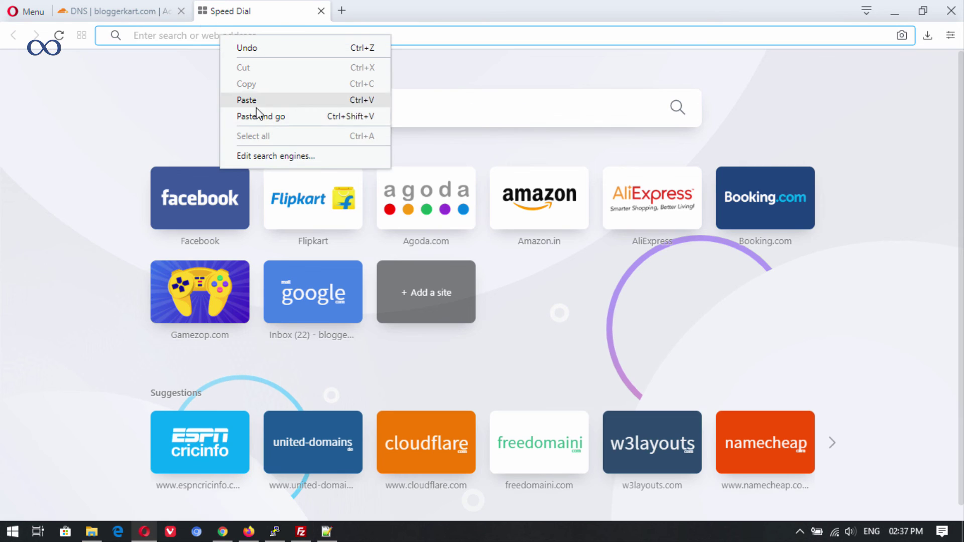
left_click(263, 98)
key("Return")
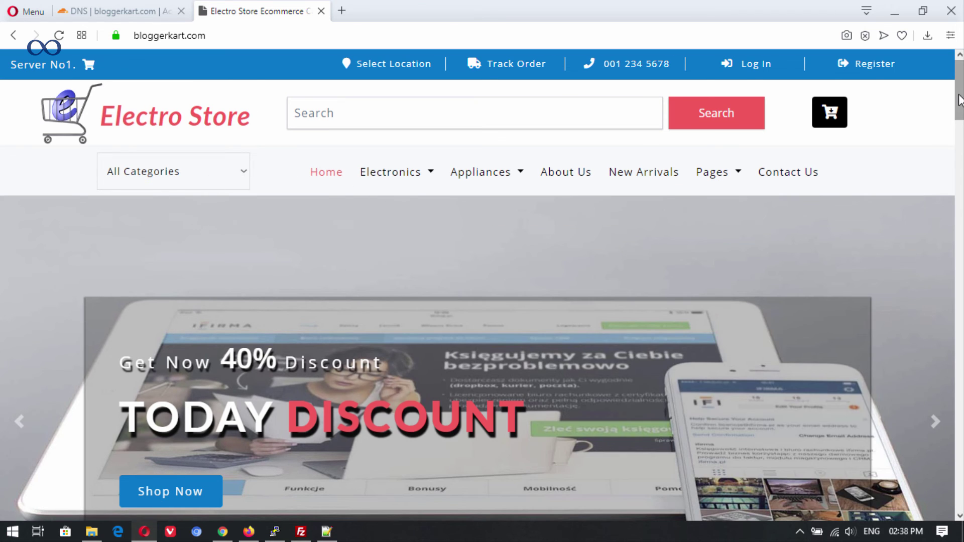
left_click_drag(960, 101, 960, 76)
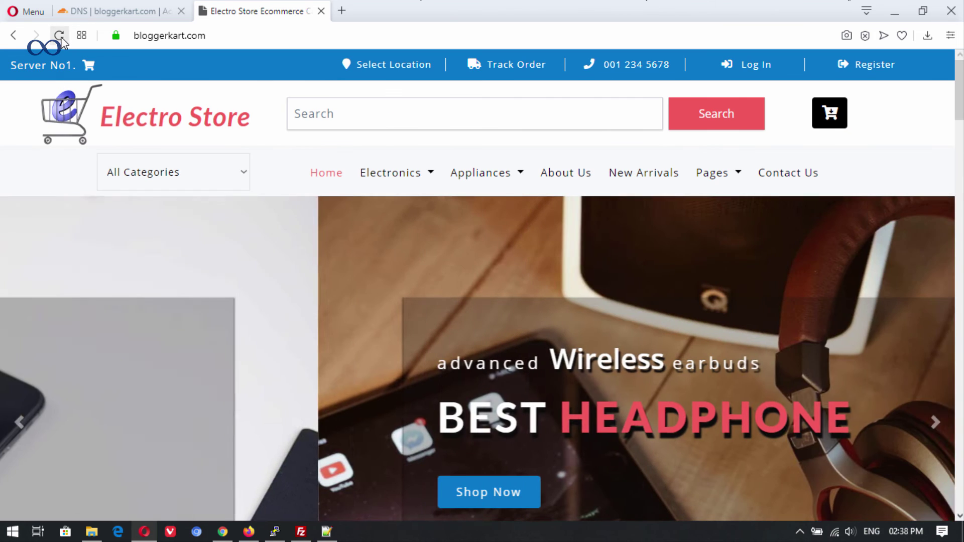
left_click(60, 36)
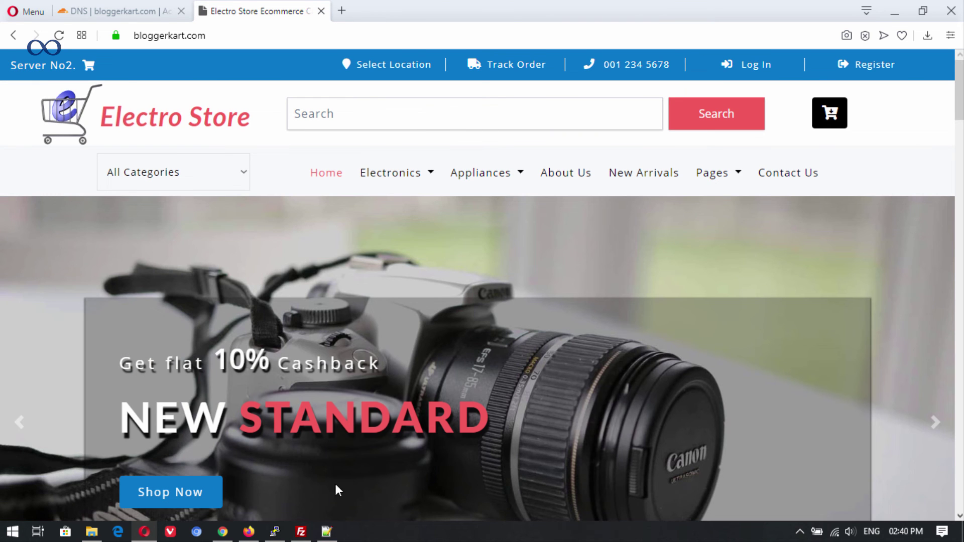
- Switch to FileZilla and delete index.html from /var/www/html on the 142.93.61.134 server
left_click(302, 532)
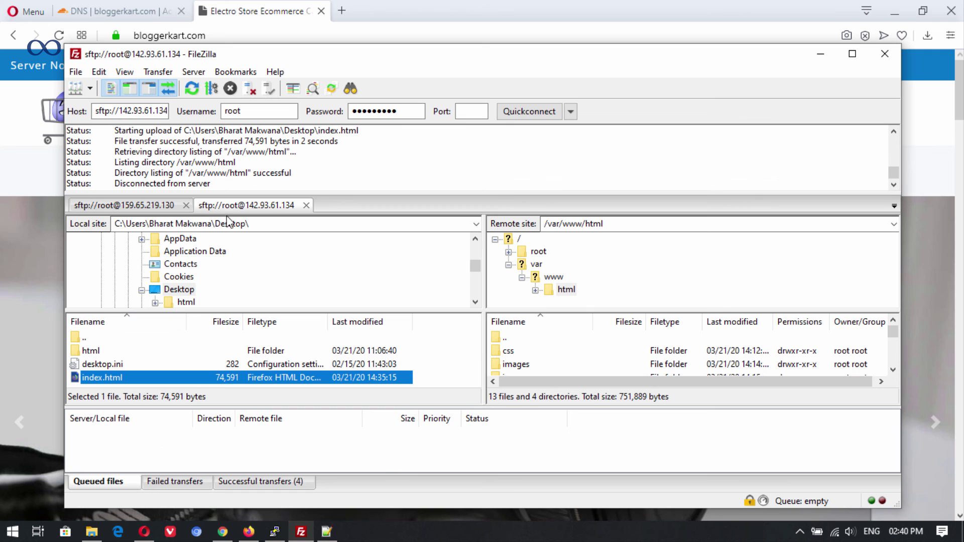
left_click(141, 207)
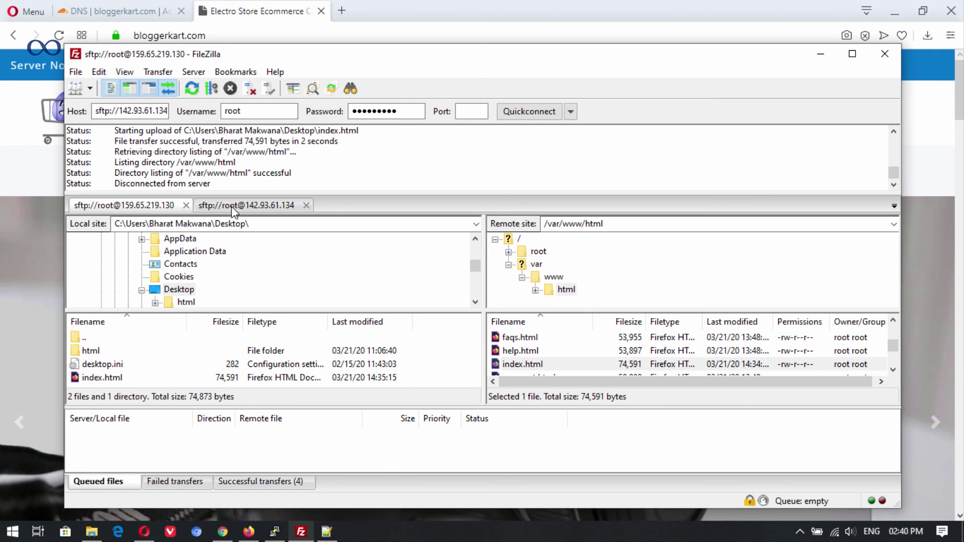
left_click(232, 206)
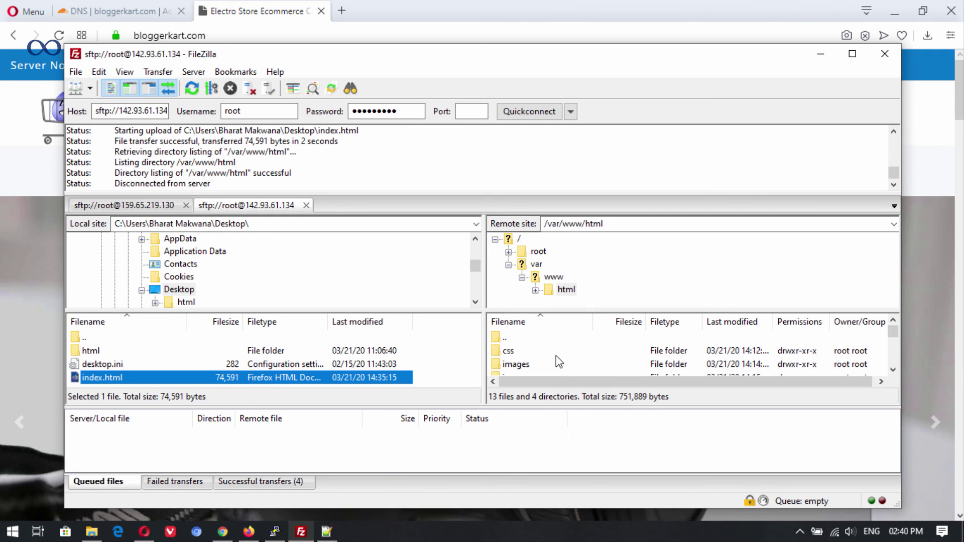
scroll(556, 356, "down", 3)
scroll(530, 357, "down", 1)
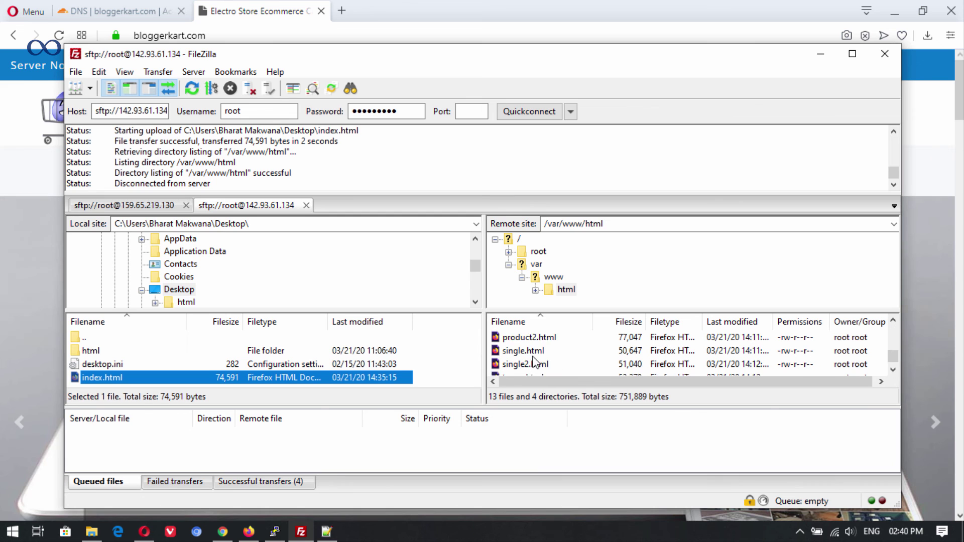
scroll(560, 355, "up", 2)
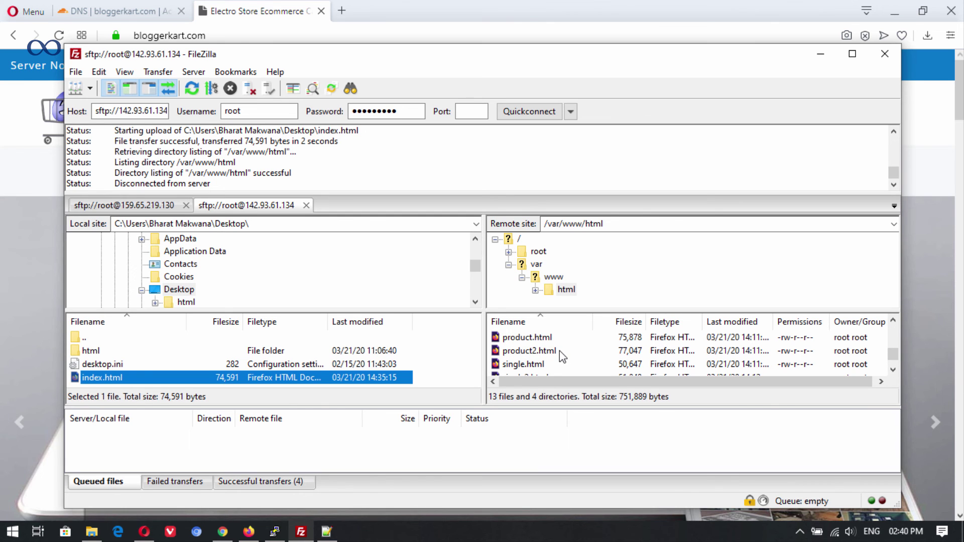
scroll(559, 350, "up", 1)
right_click(547, 351)
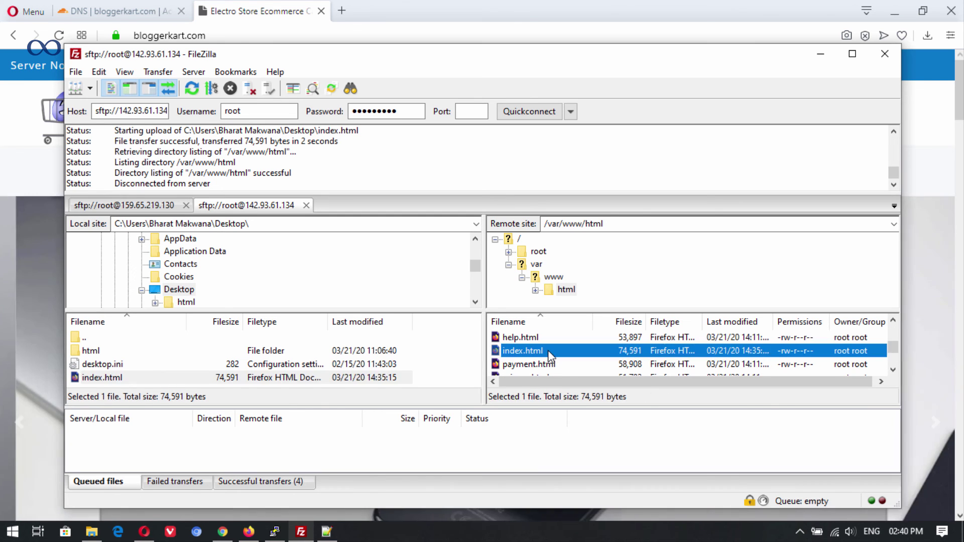
left_click(595, 293)
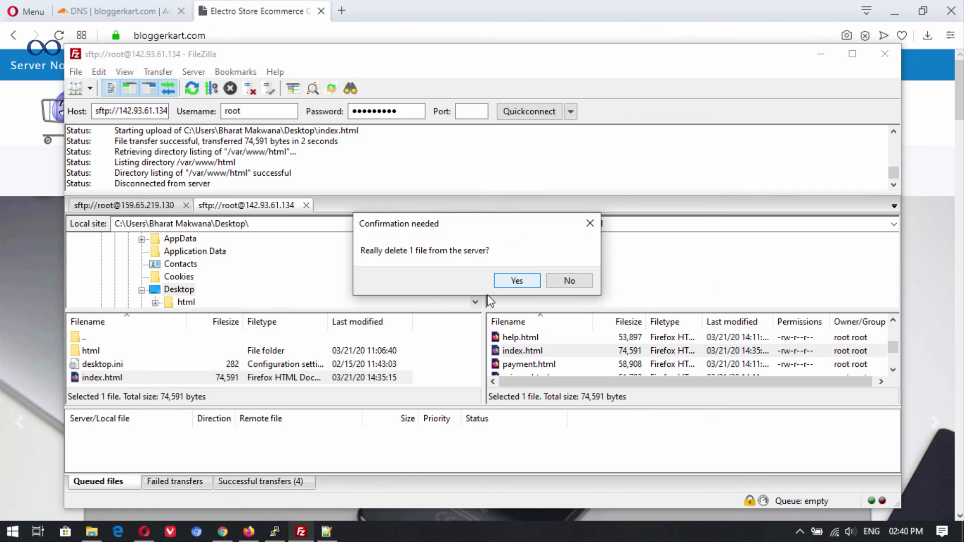
left_click(516, 281)
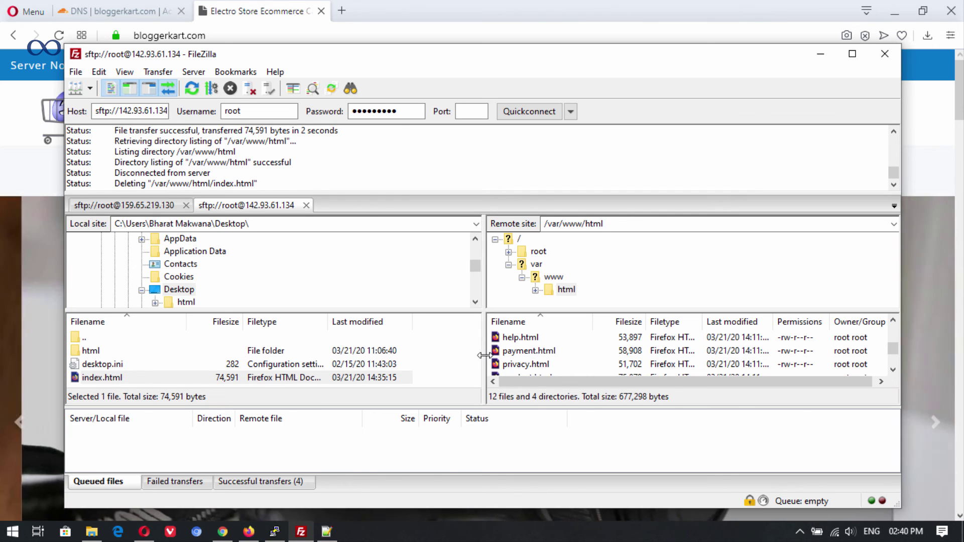
scroll(496, 367, "down", 3)
left_click(523, 337)
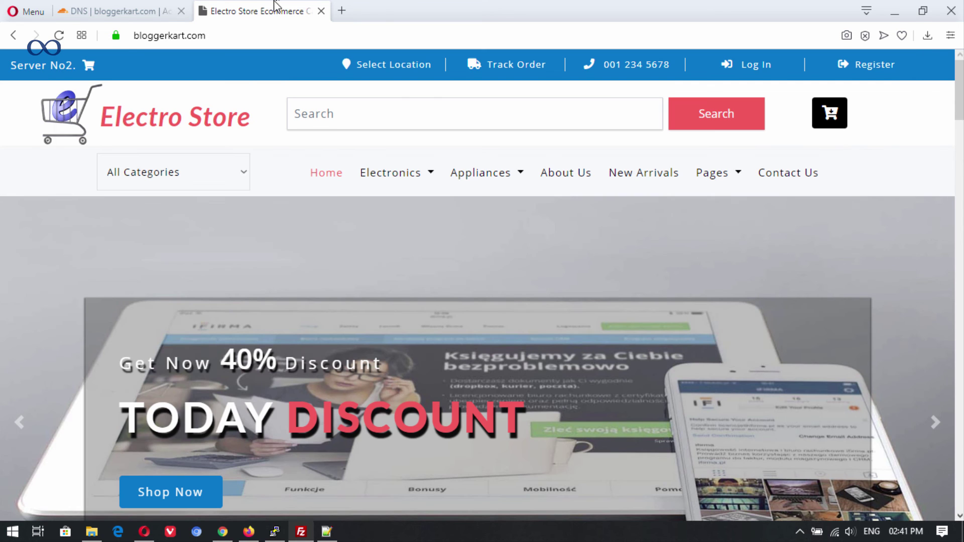
- Return to Opera and reload bloggerkart.com several times to compare which server's page is delivered
left_click(274, 11)
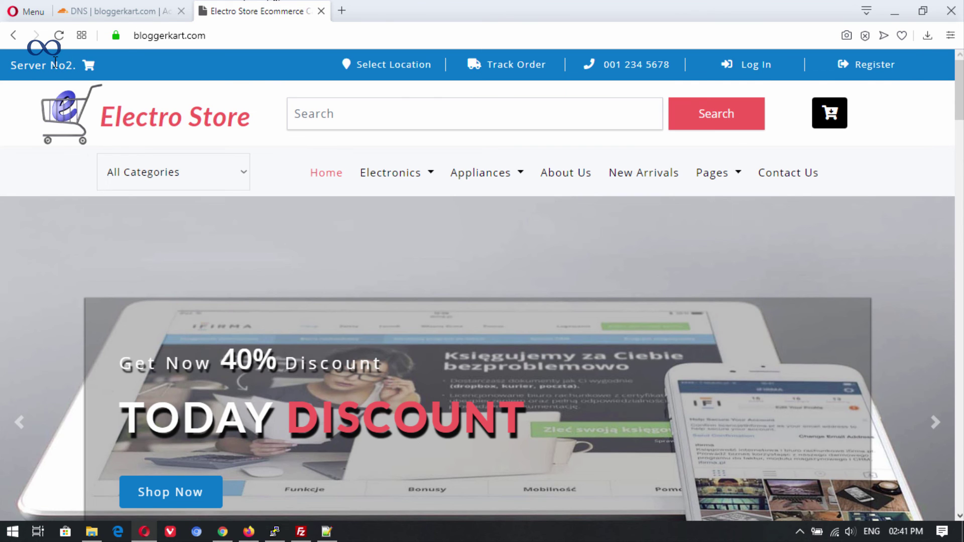
left_click(60, 36)
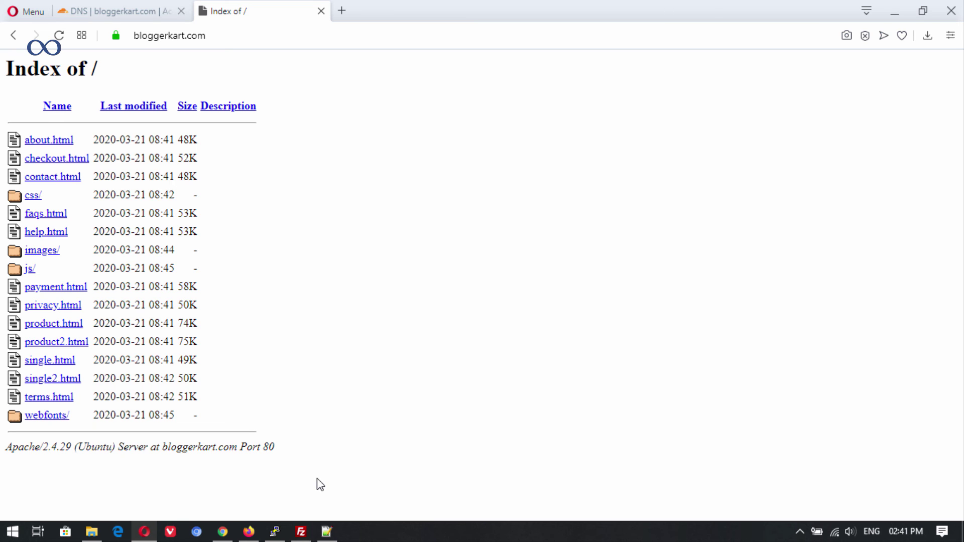
mouse_move(302, 532)
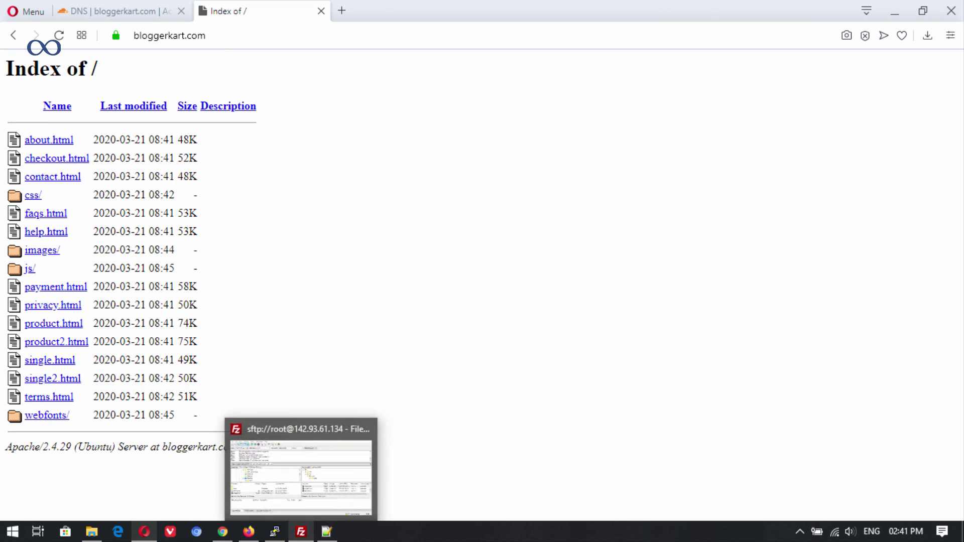
left_click(63, 41)
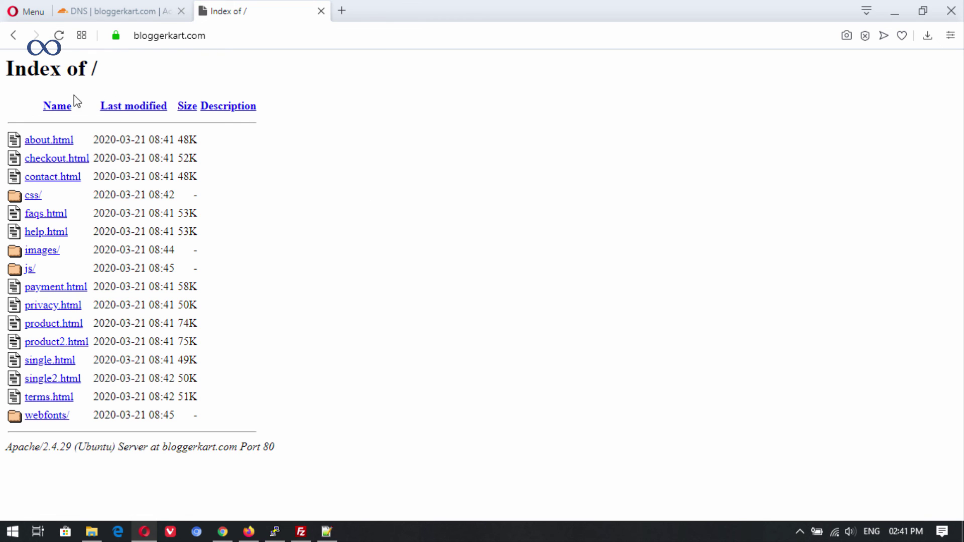
left_click(59, 35)
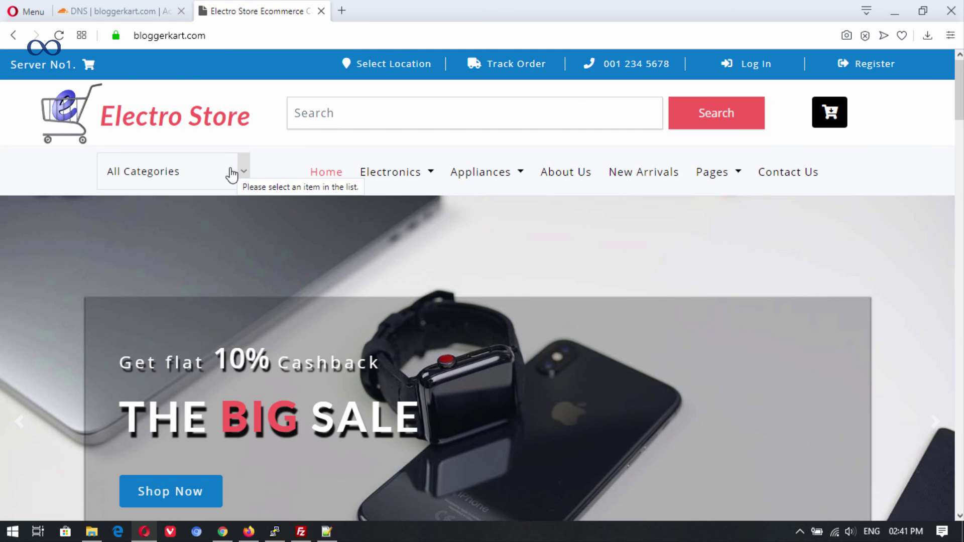
left_click(59, 36)
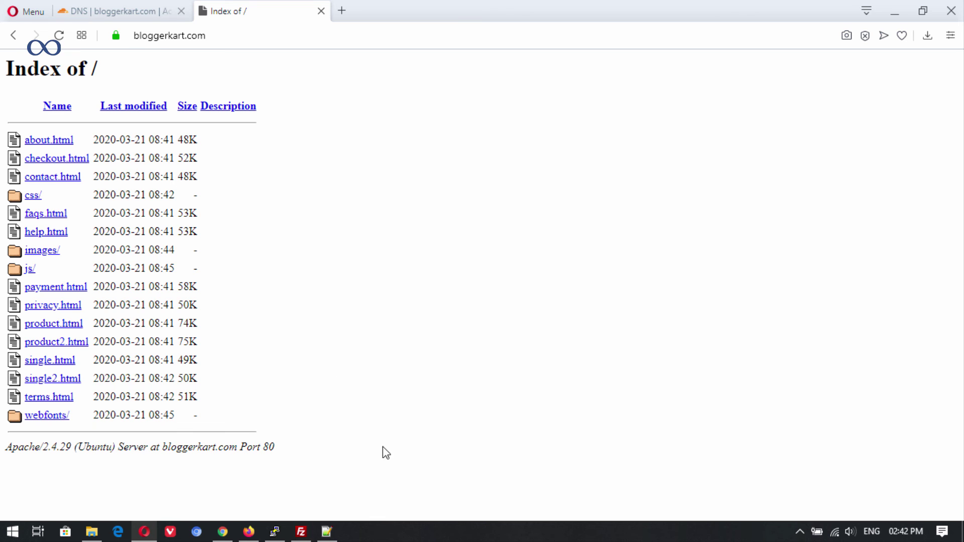
- Switch to Chrome, open the bkrt load balancer in DigitalOcean, and review its droplets and the dialog for adding more
left_click(222, 531)
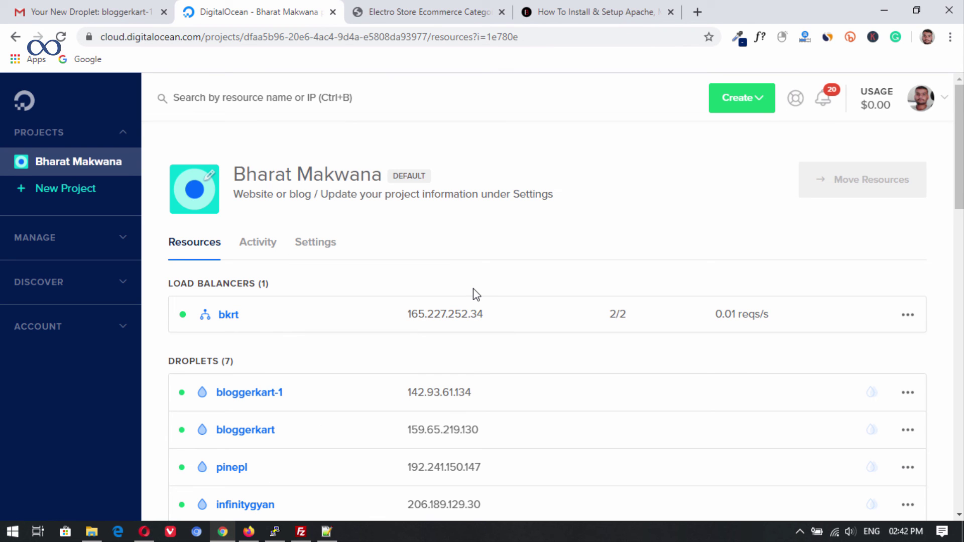
left_click(64, 172)
left_click(229, 315)
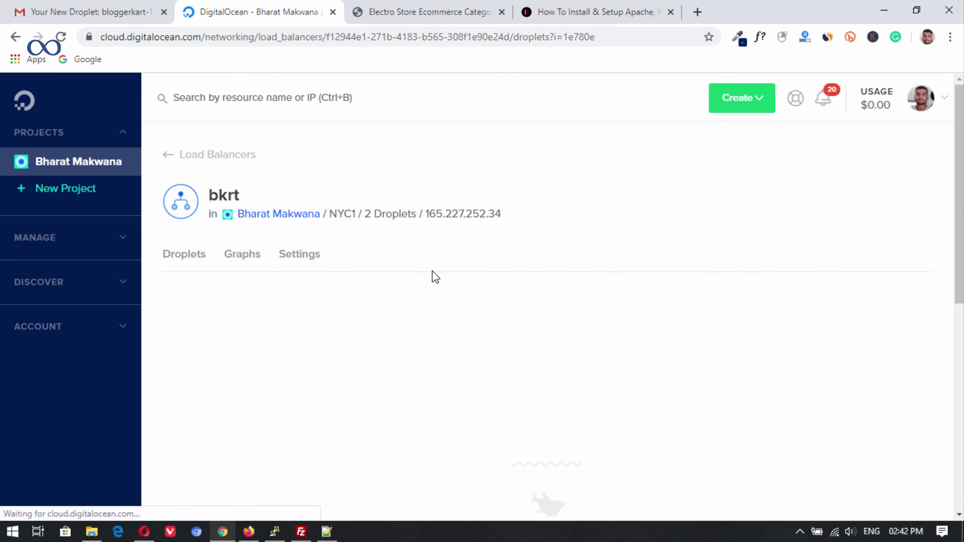
scroll(571, 299, "down", 4)
scroll(703, 301, "up", 4)
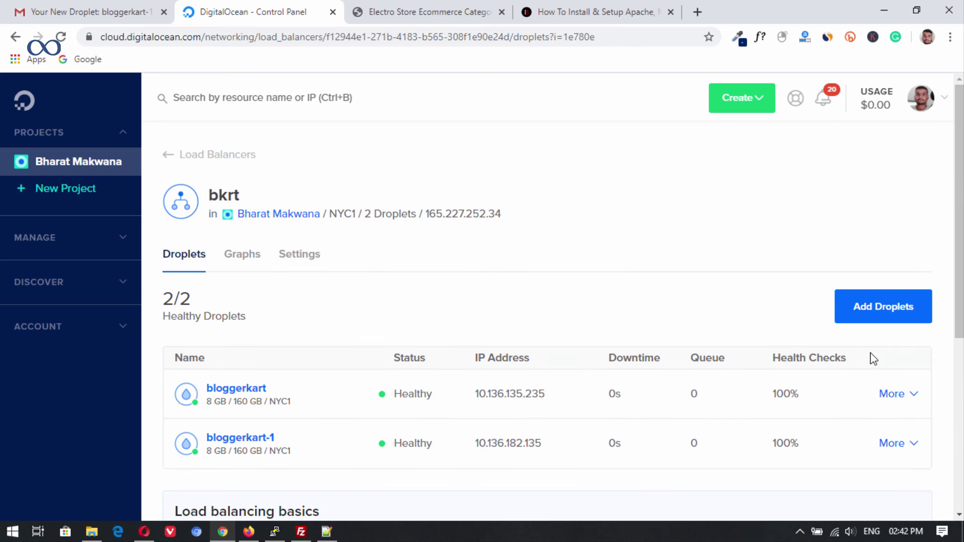
left_click(895, 312)
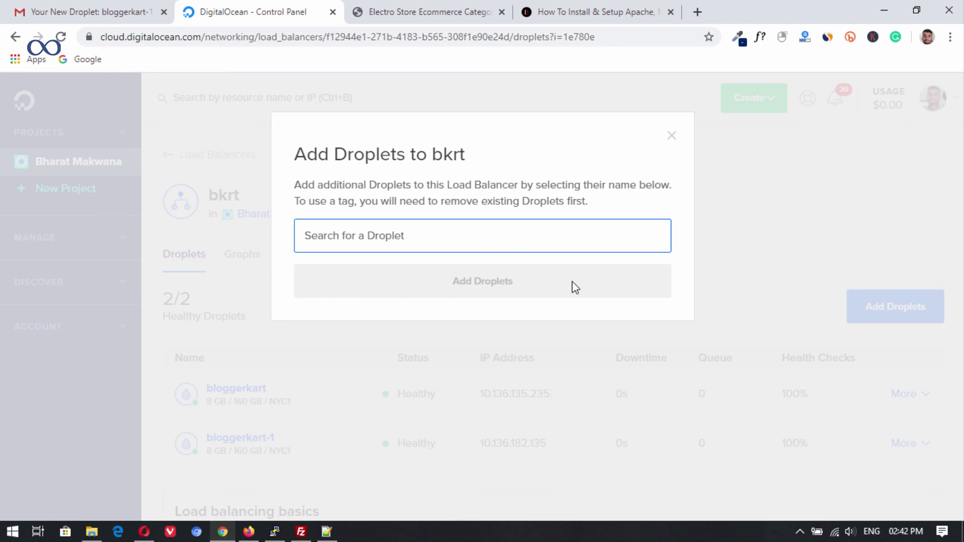
left_click(672, 136)
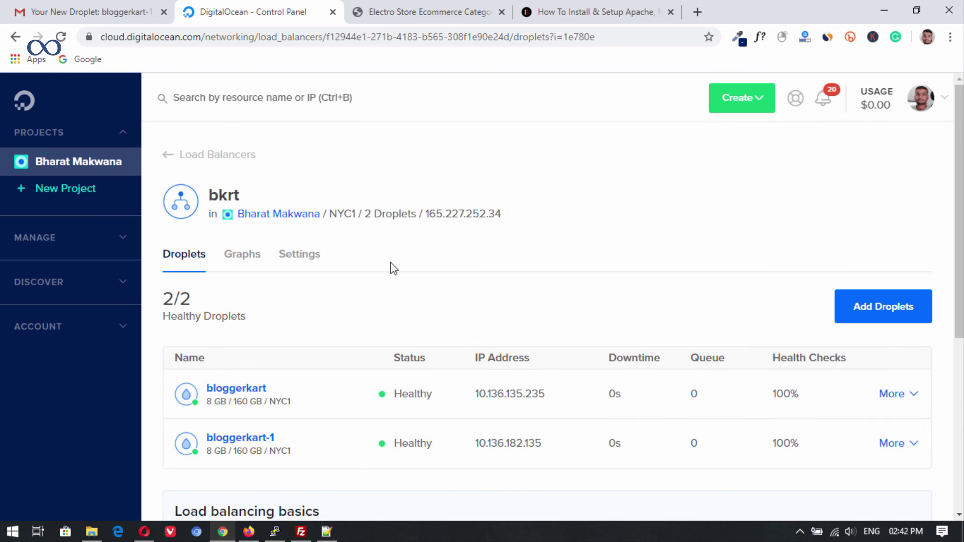